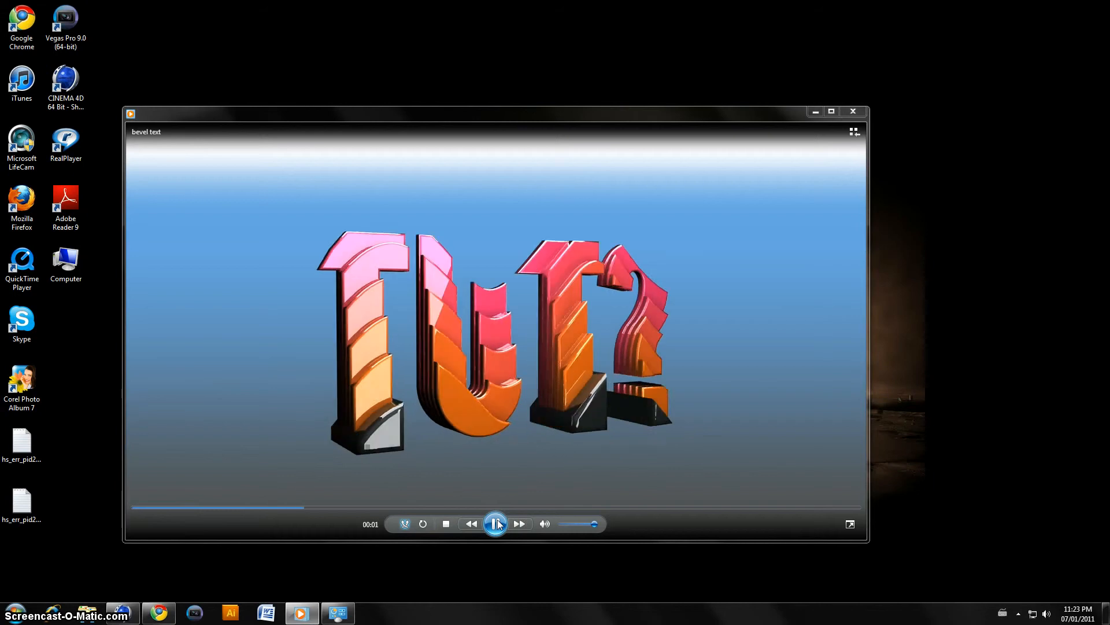
Play the bevel text preview video to examine the layered lettering animation, and close the player.
left_click(497, 523)
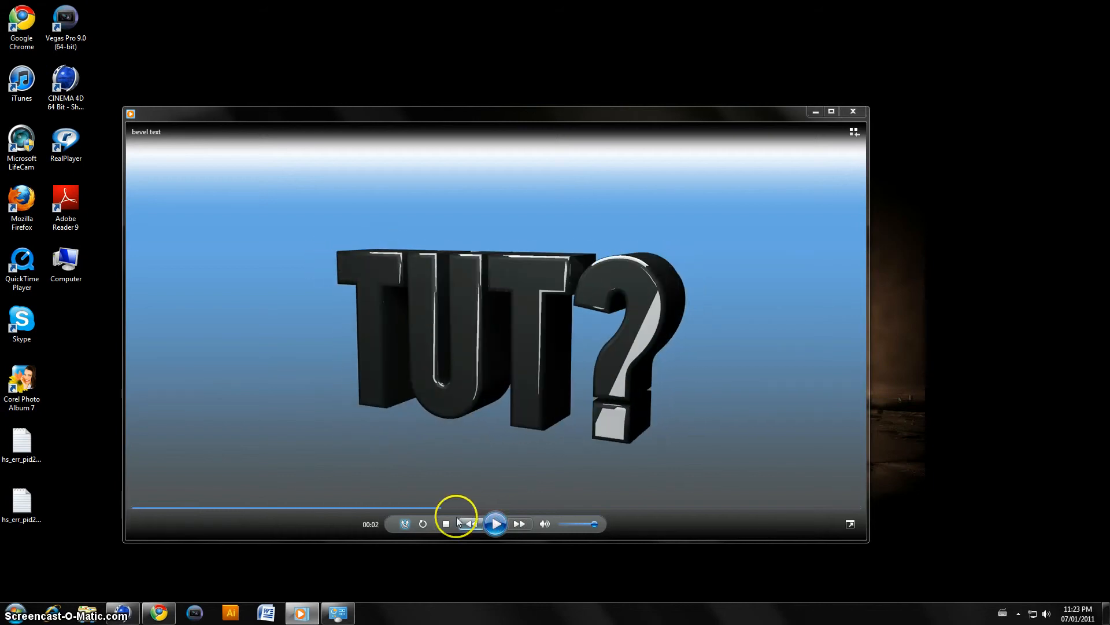
left_click(495, 523)
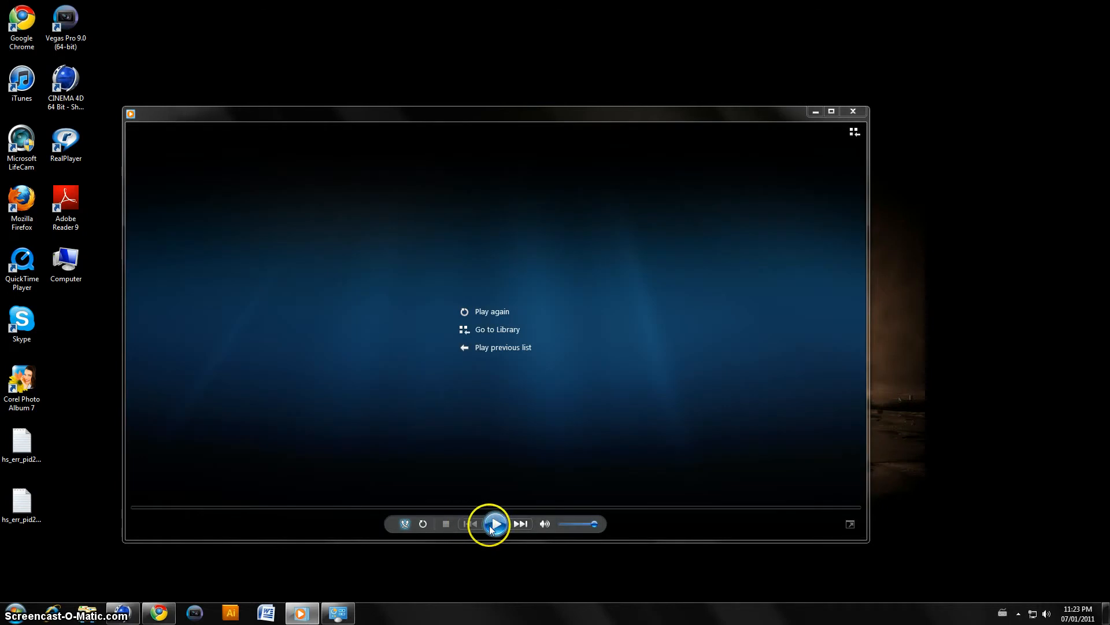
left_click(491, 525)
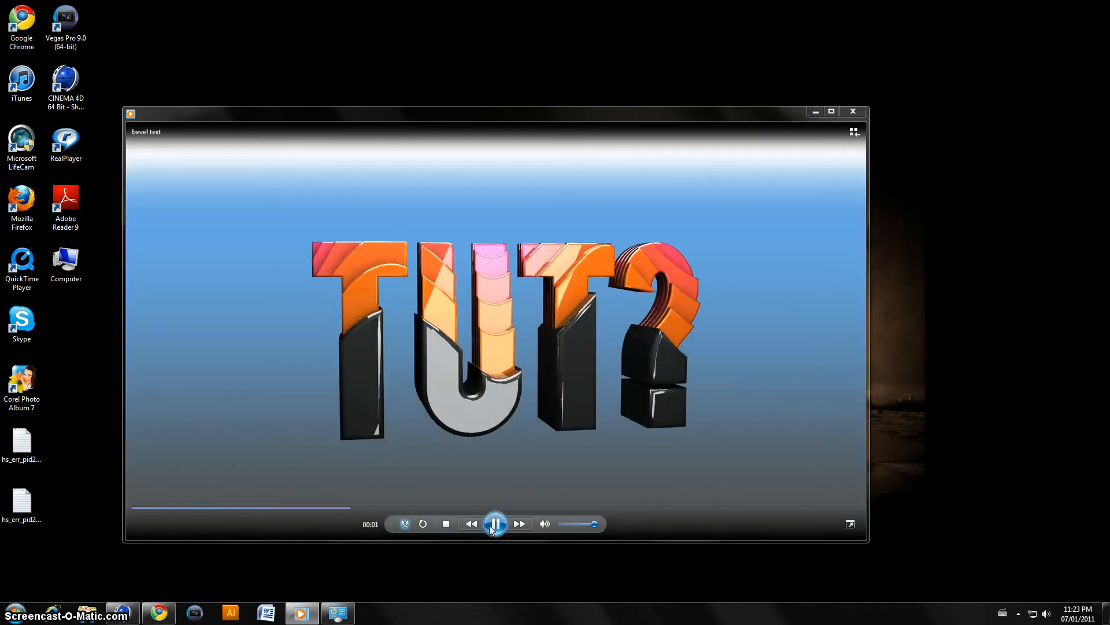
left_click(491, 528)
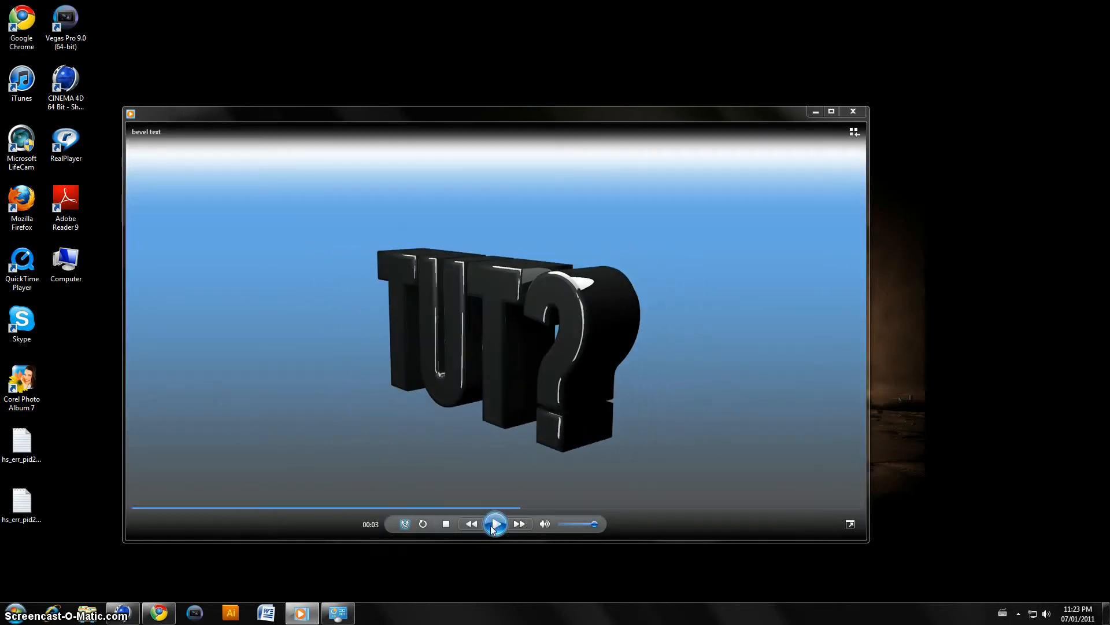
left_click(853, 111)
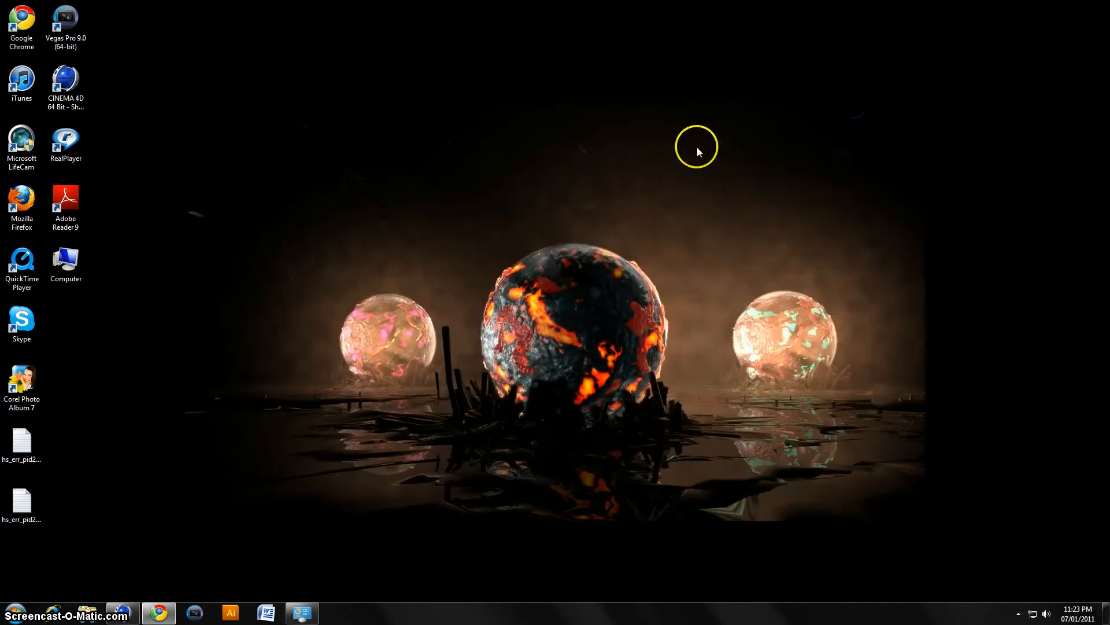
Switch to CINEMA 4D, add a Text spline object to the scene and face it in the perspective view.
left_click(124, 612)
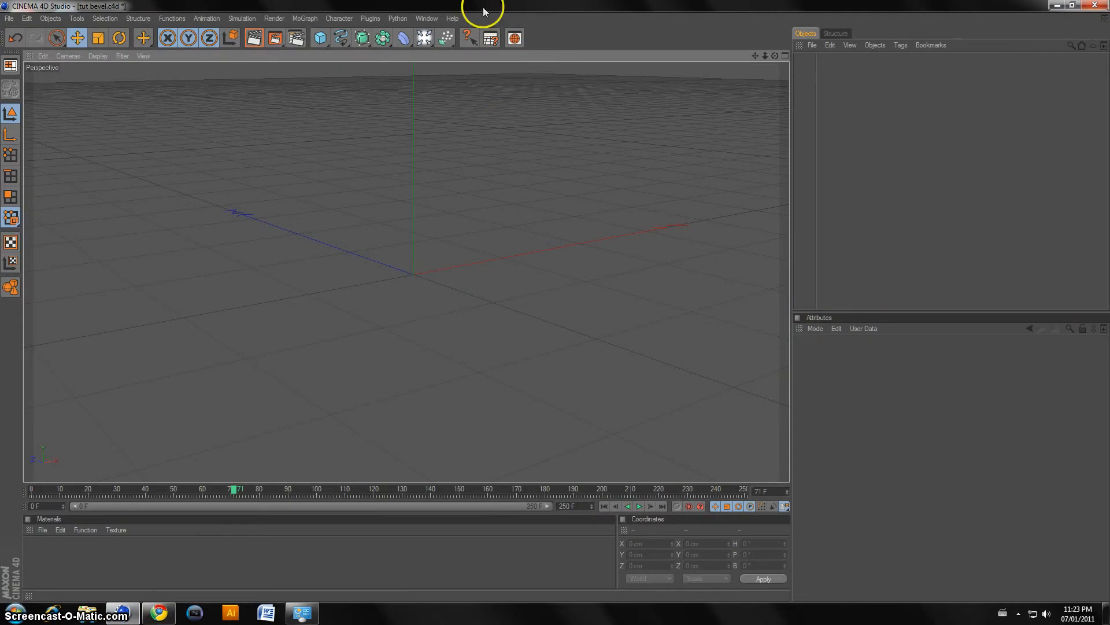
left_click_drag(755, 56, 554, 300)
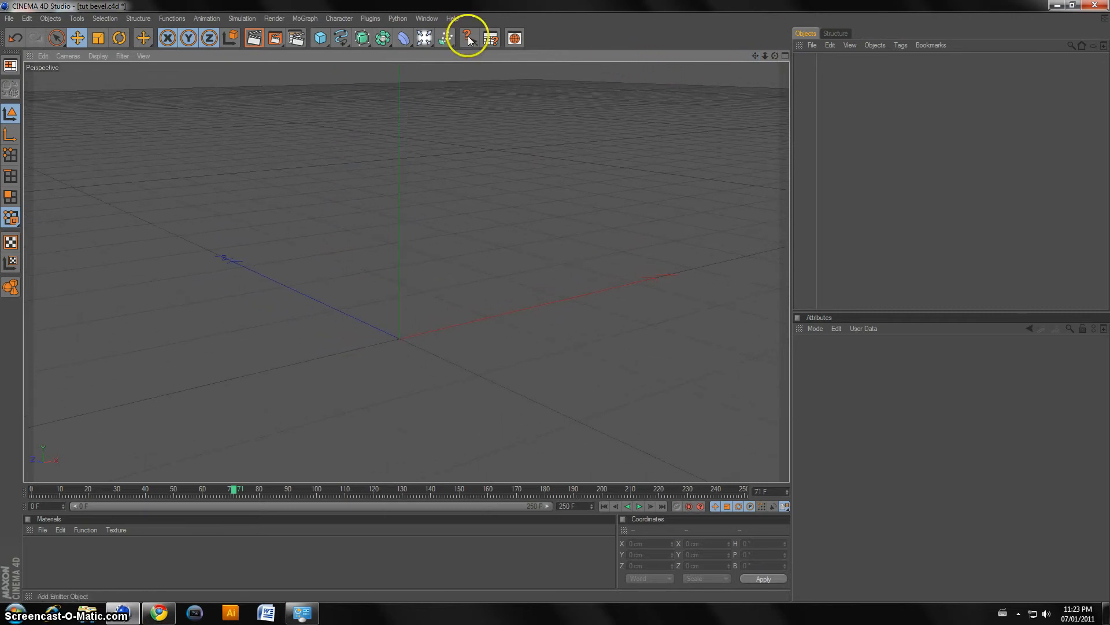
left_click(341, 39)
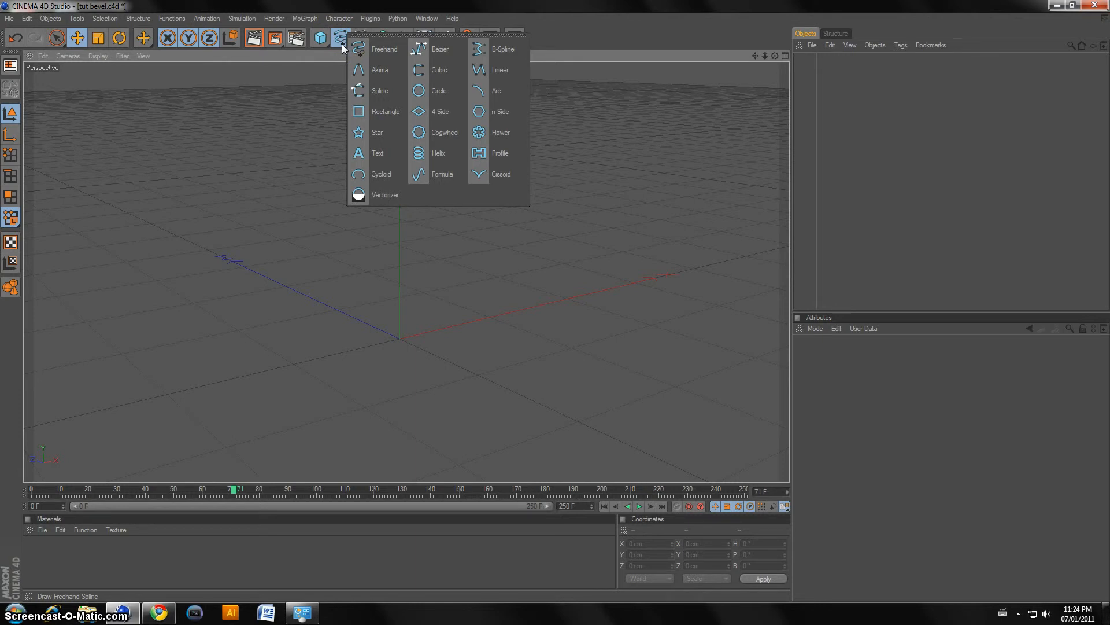
left_click(357, 152)
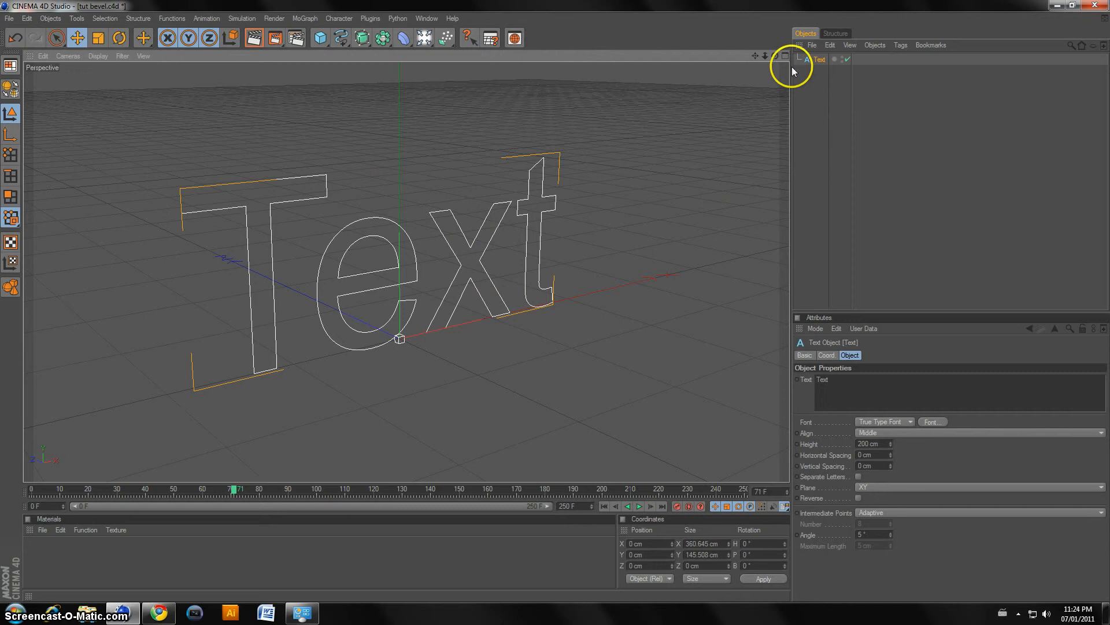
left_click_drag(775, 56, 550, 303)
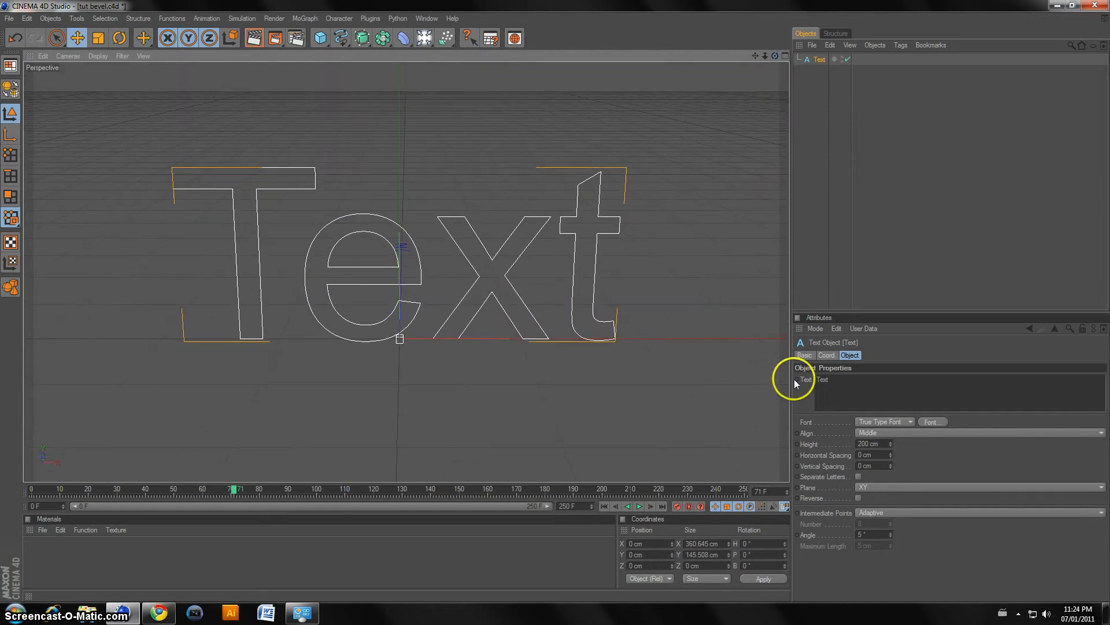
Set the text object's wording to "Tut" and its font to Bebas Regular.
left_click(821, 382)
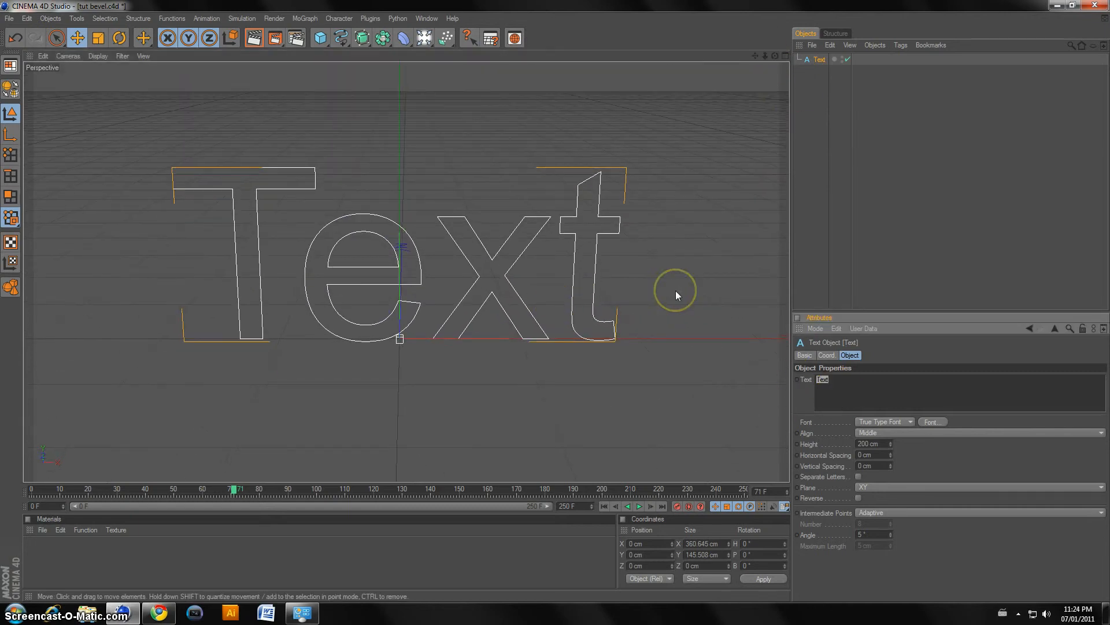
type("Tut")
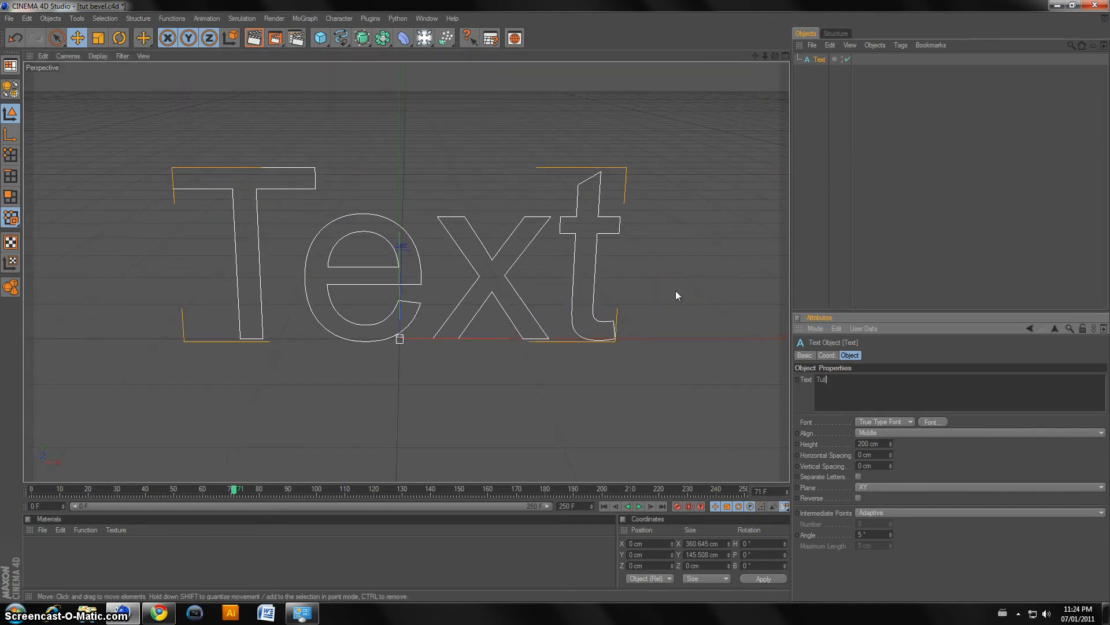
left_click(926, 472)
left_click(941, 422)
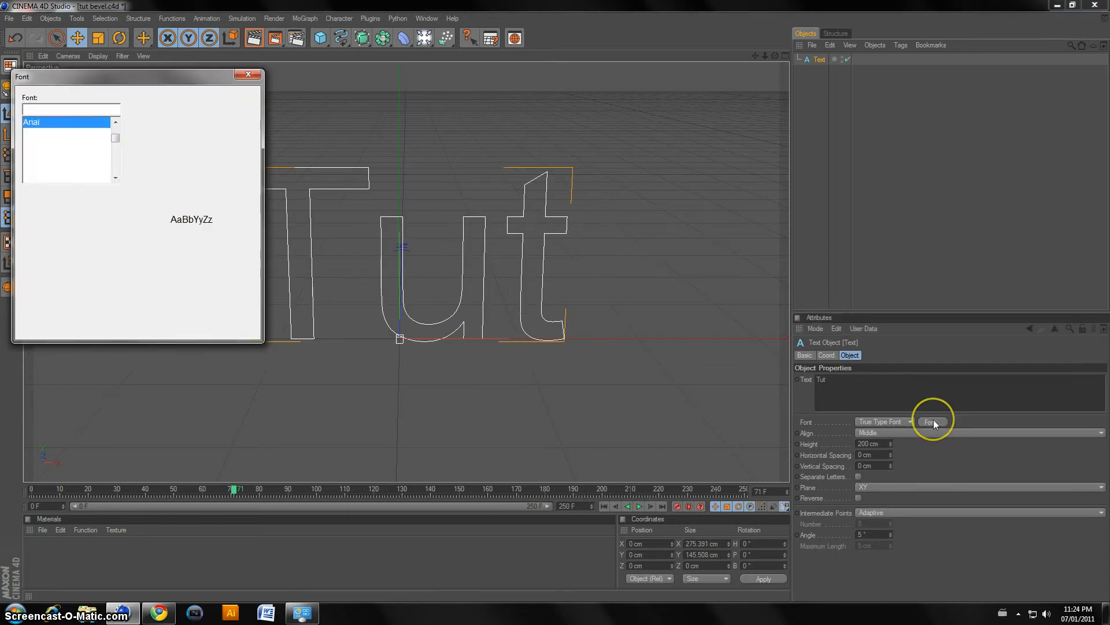
left_click_drag(114, 138, 112, 140)
left_click(81, 122)
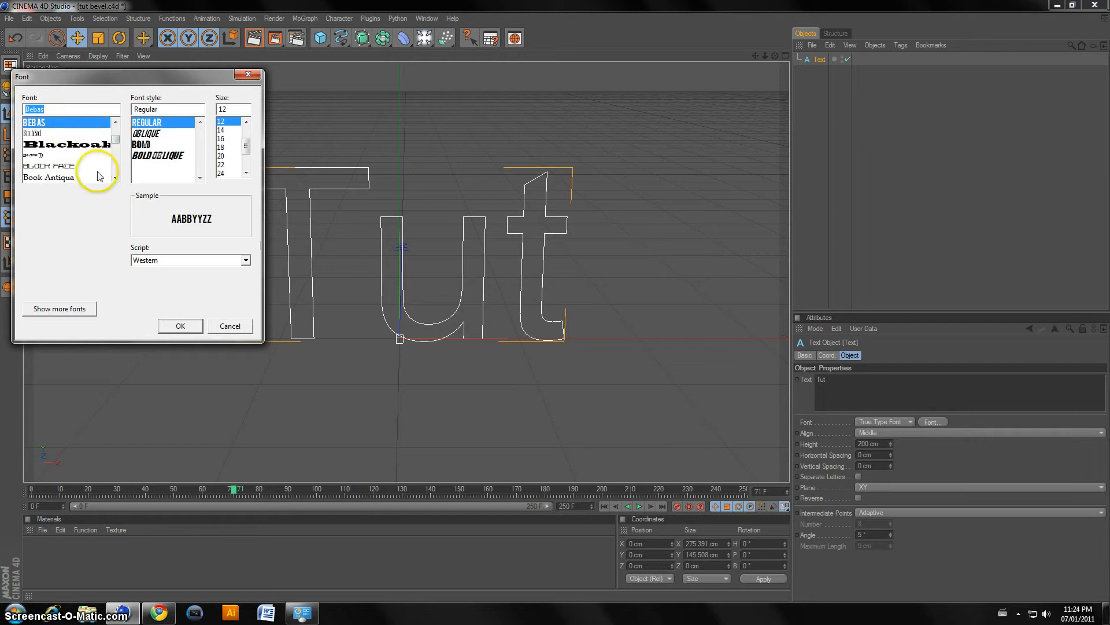
left_click(183, 326)
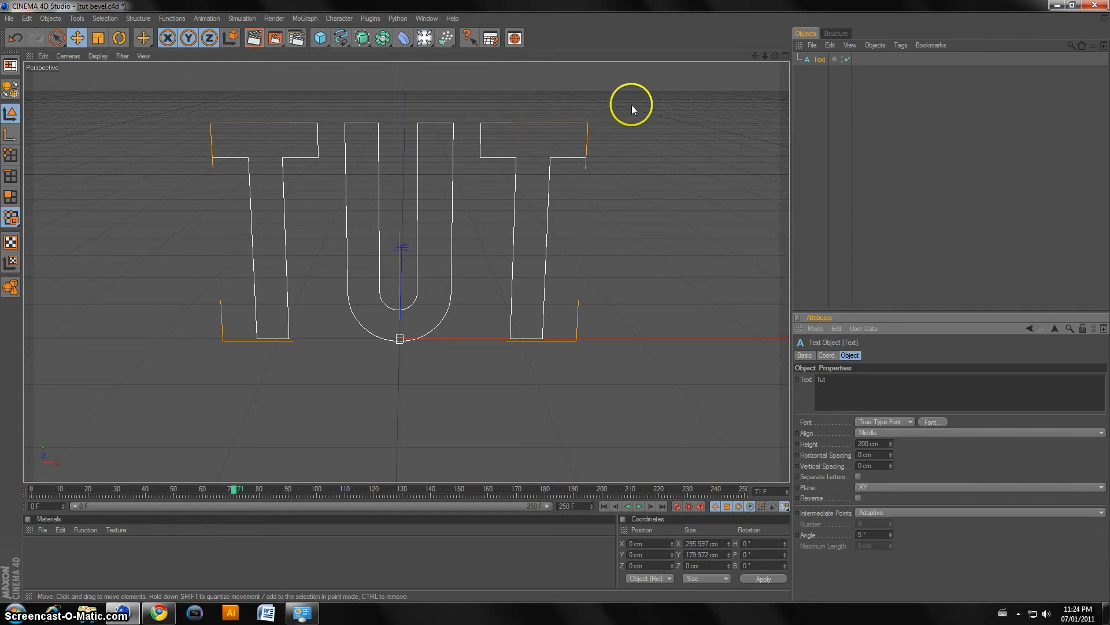
In the Front view, draw a closed Bezier spline about 476 by 358 cm above the text, its wavy lower edge crossing the letters.
left_click(785, 56)
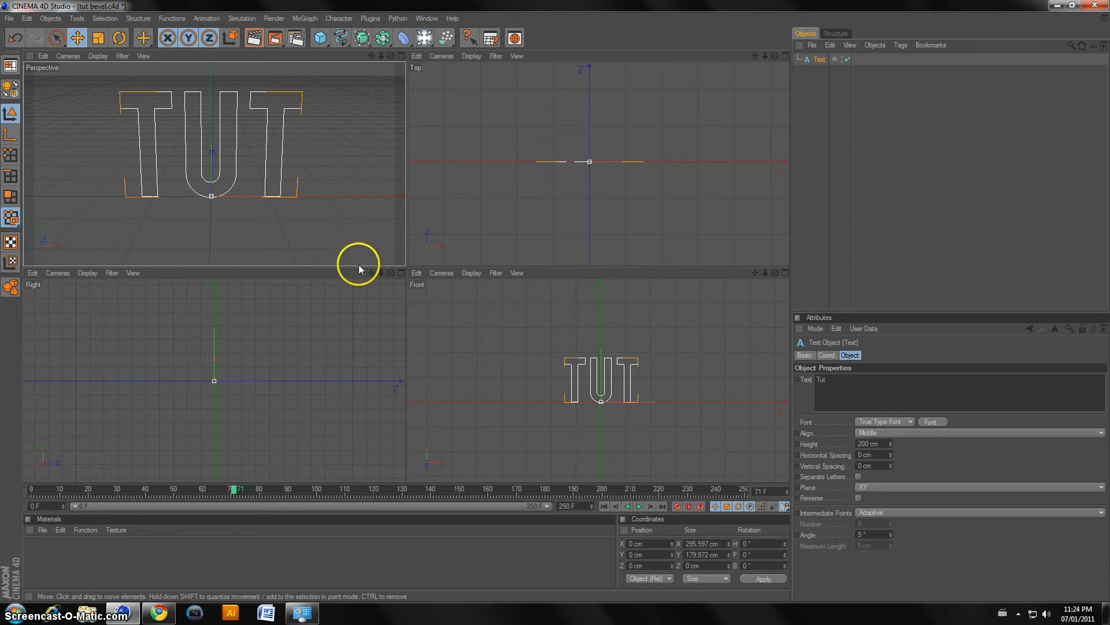
left_click(786, 273)
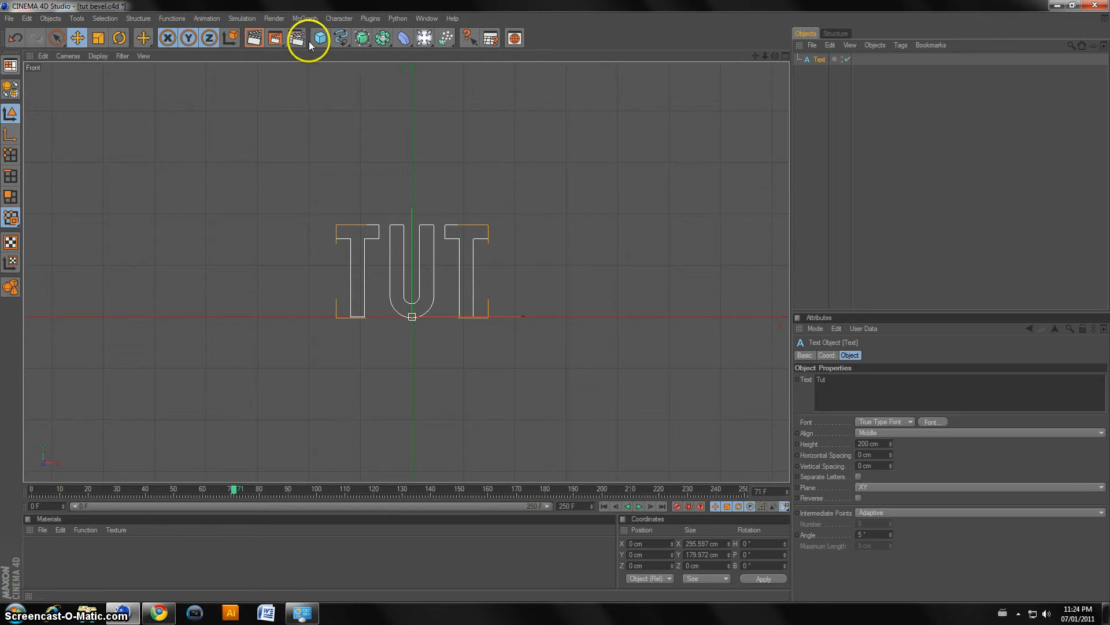
mouse_move(342, 46)
left_mouse_down()
mouse_move(421, 36)
mouse_move(437, 48)
left_mouse_up()
left_click(335, 274)
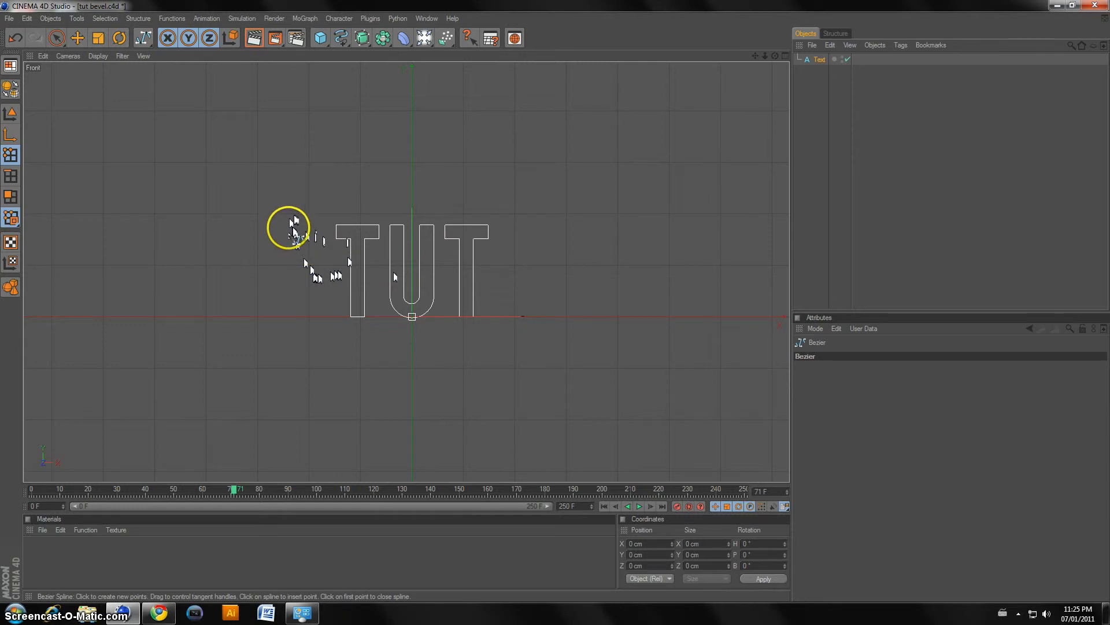
left_click(285, 225)
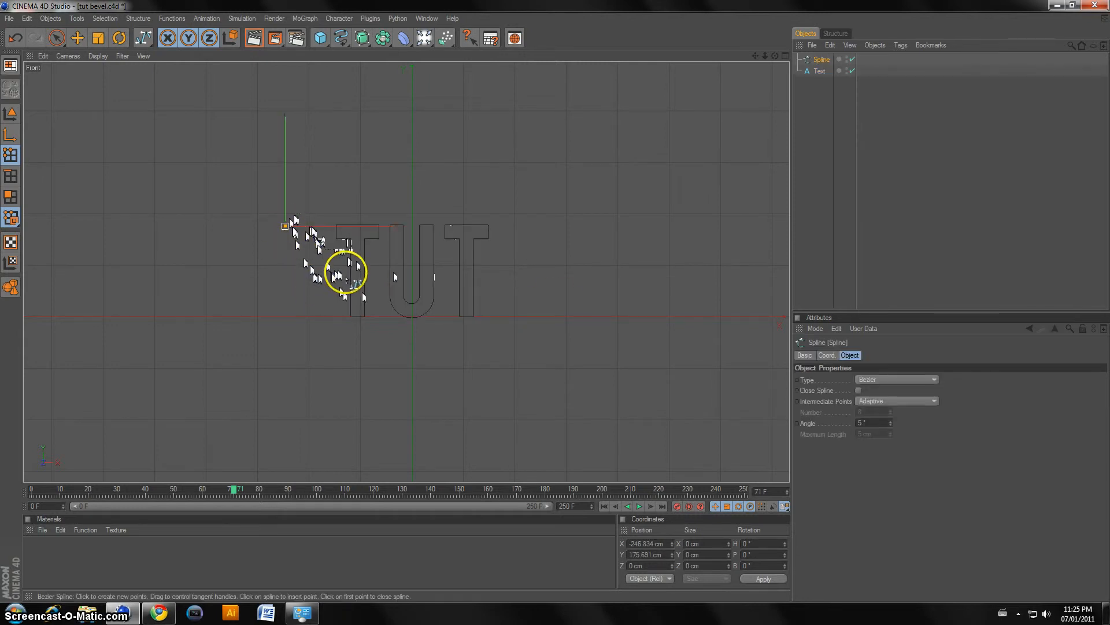
left_click_drag(344, 272, 386, 250)
left_click(401, 232)
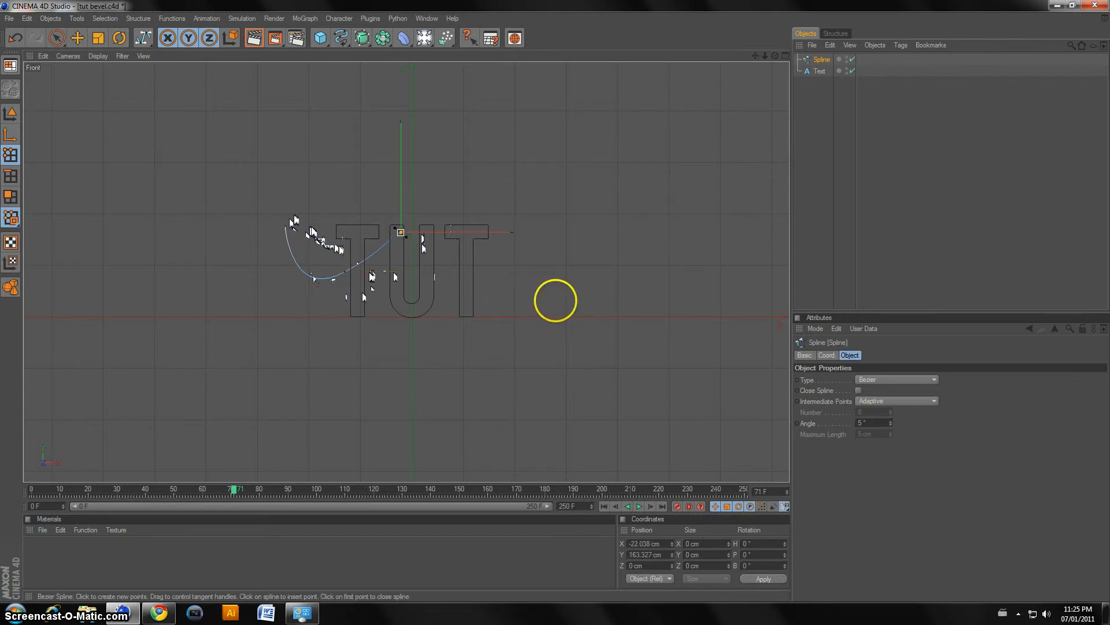
left_click_drag(466, 264, 498, 286)
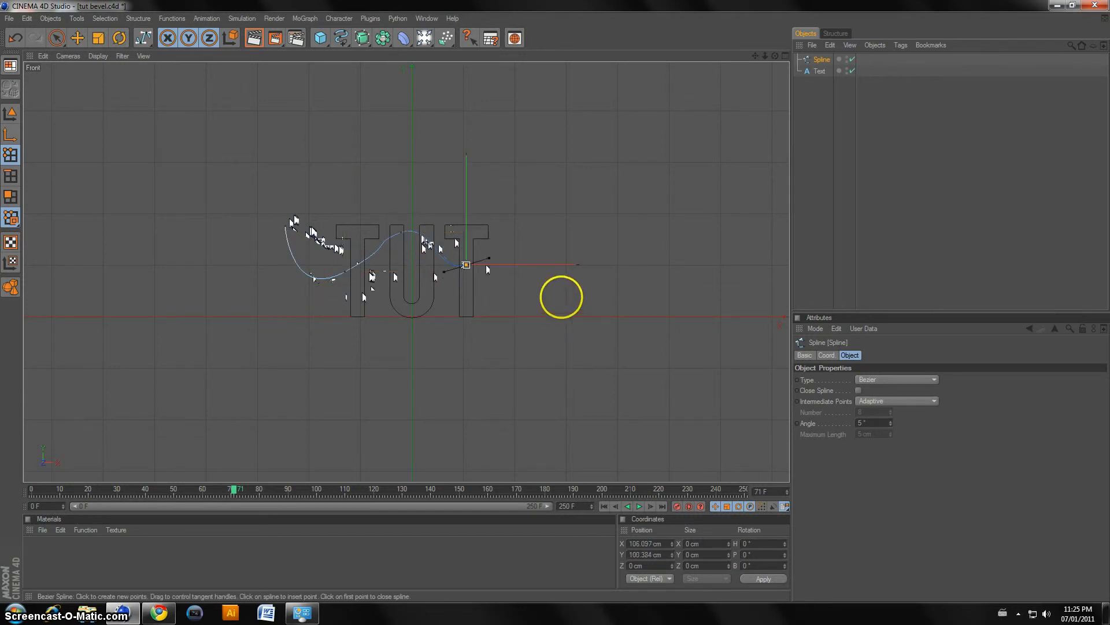
left_click(524, 258)
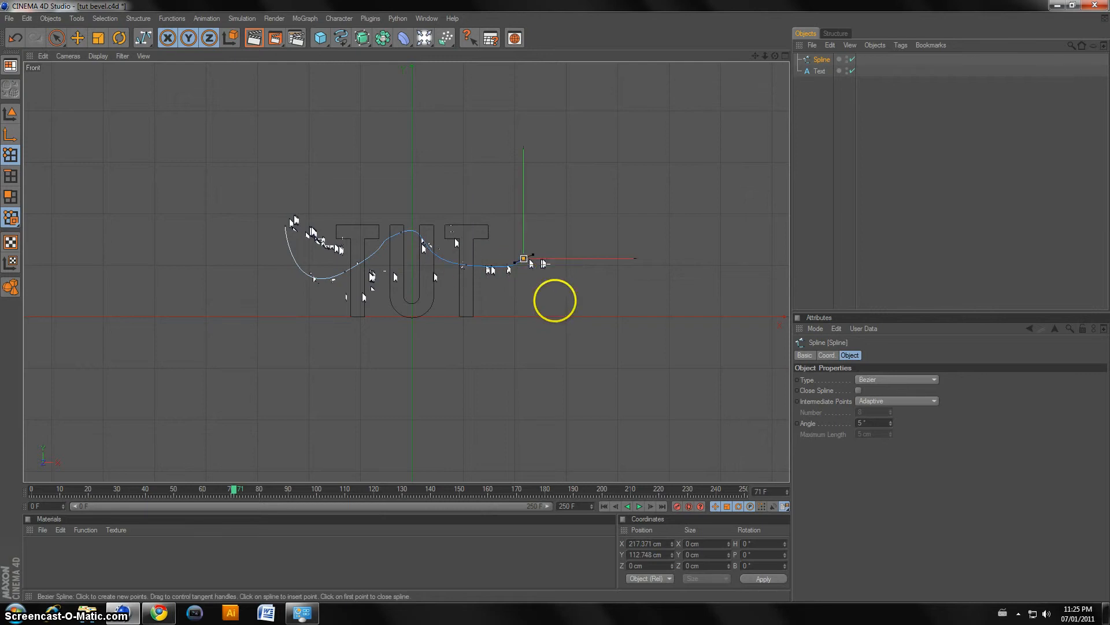
left_click(524, 127)
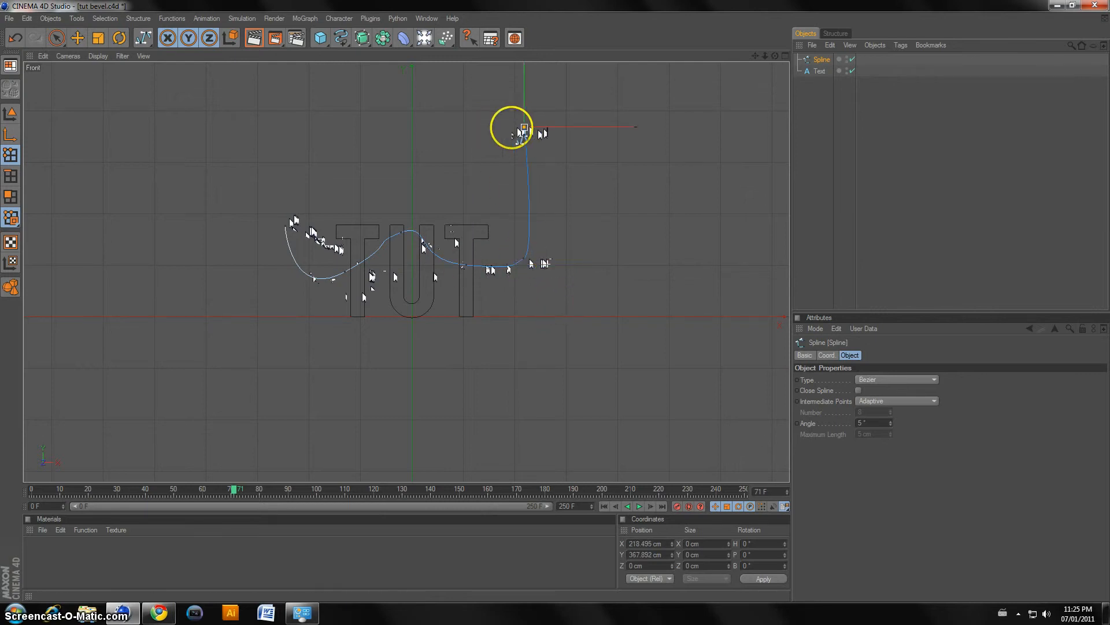
left_click(285, 94)
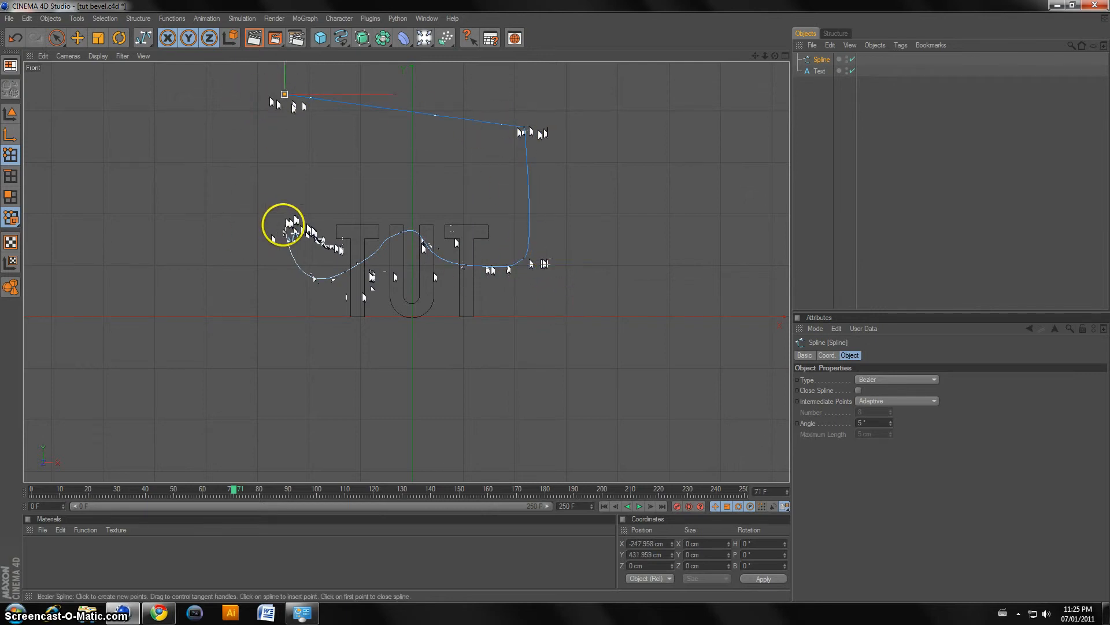
left_click(285, 227)
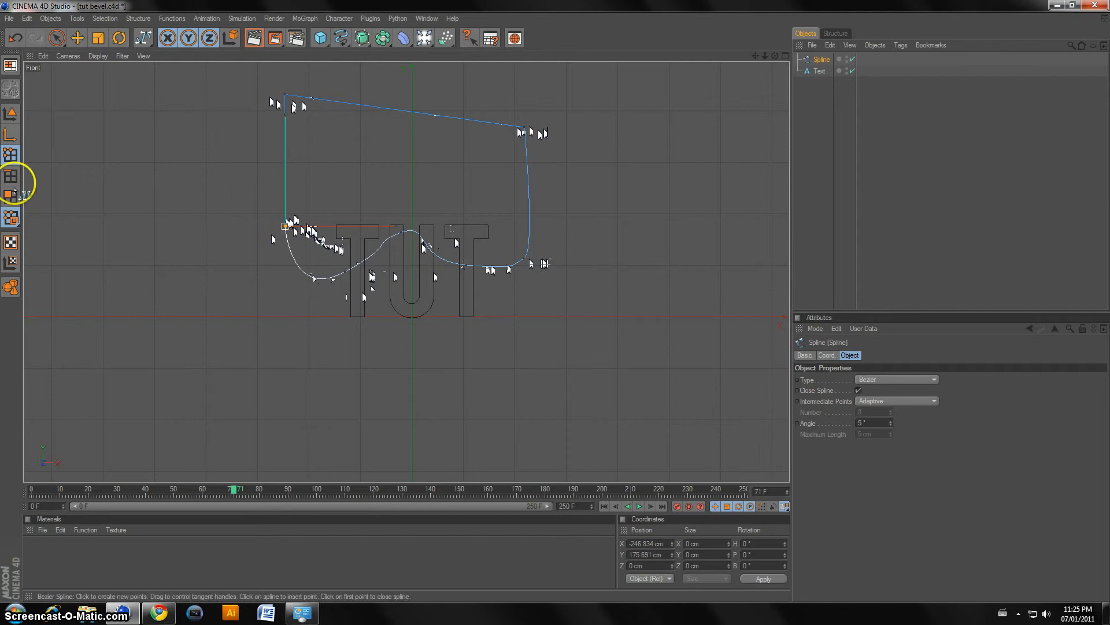
Move the whole Bezier spline down about 12 cm as an object.
left_click(12, 116)
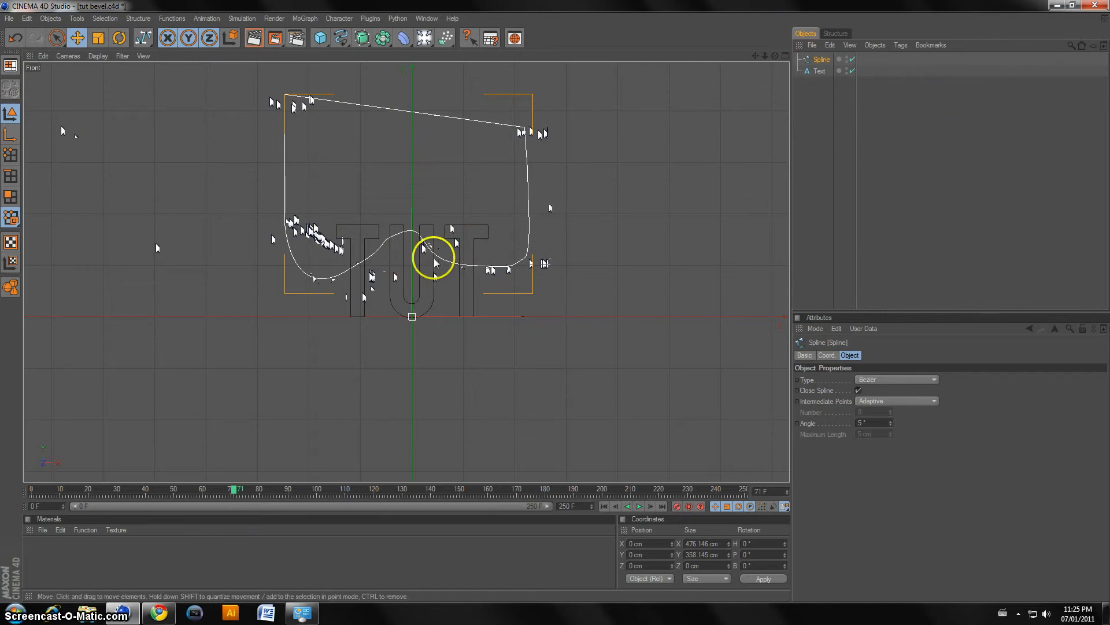
left_click_drag(409, 232, 555, 300)
key("ctrl+z")
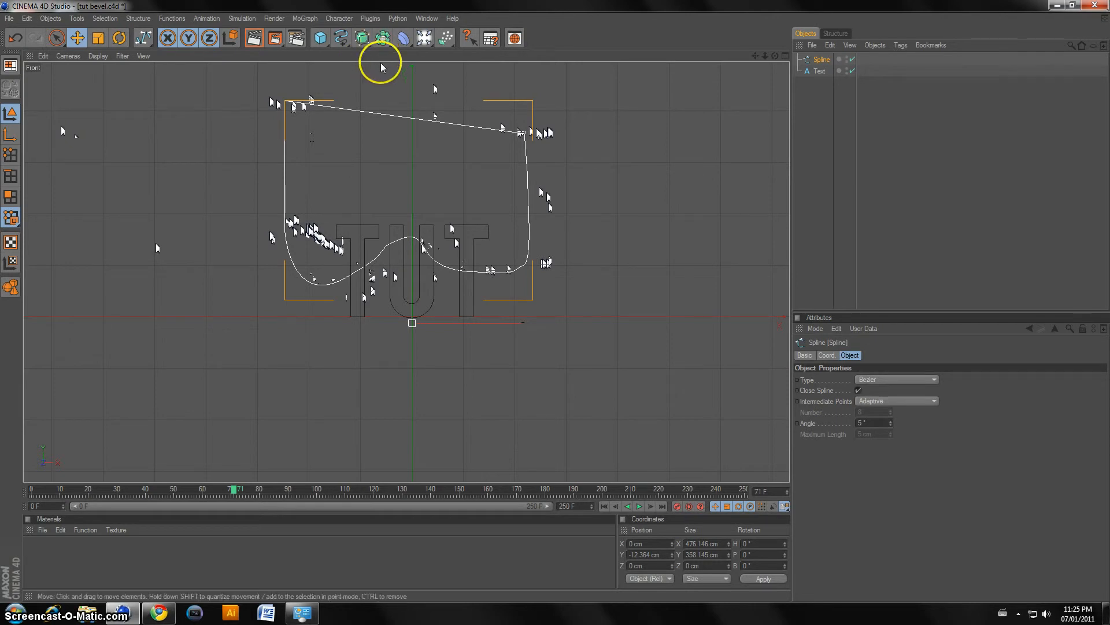
Subtract the drawn spline from the text using a Spline Mask set to A subtract B, with Text placed above Spline inside it.
left_click(304, 18)
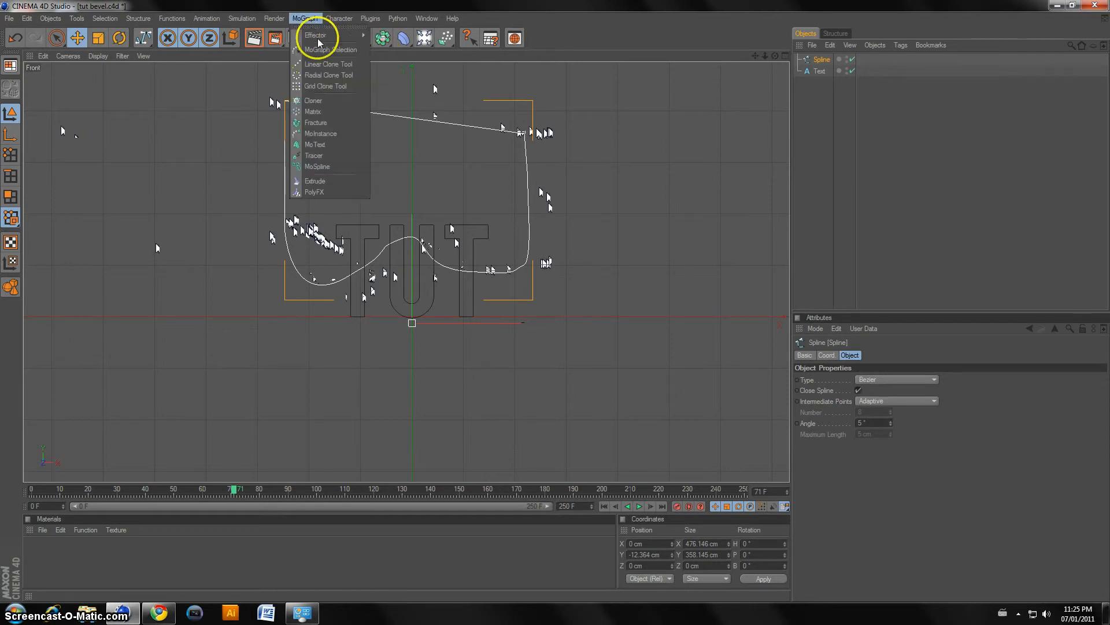
left_click(208, 119)
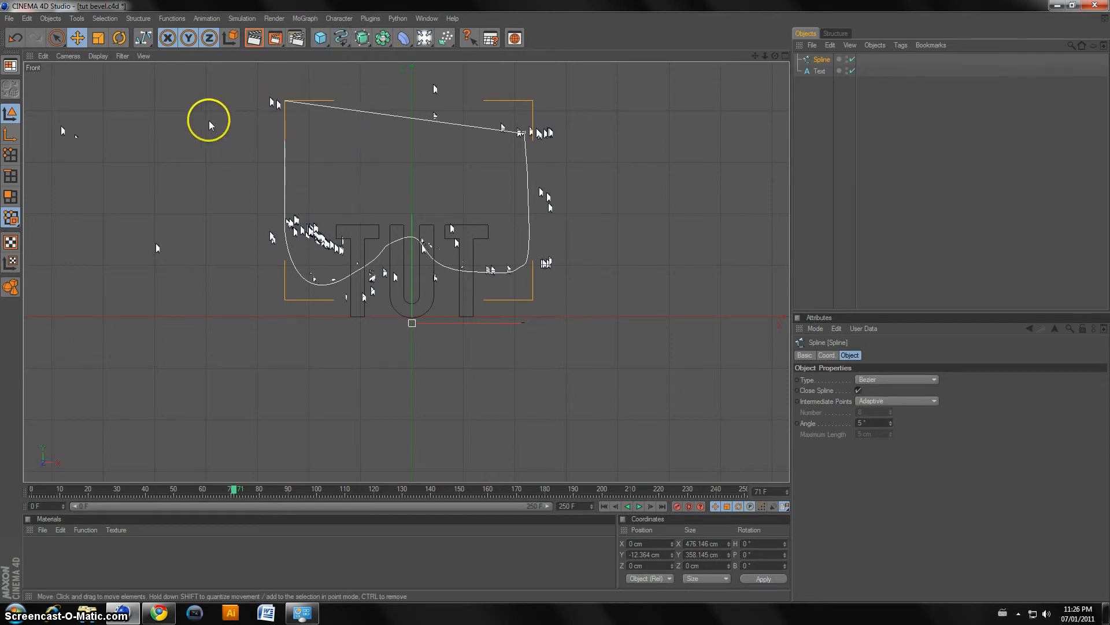
left_click(384, 37)
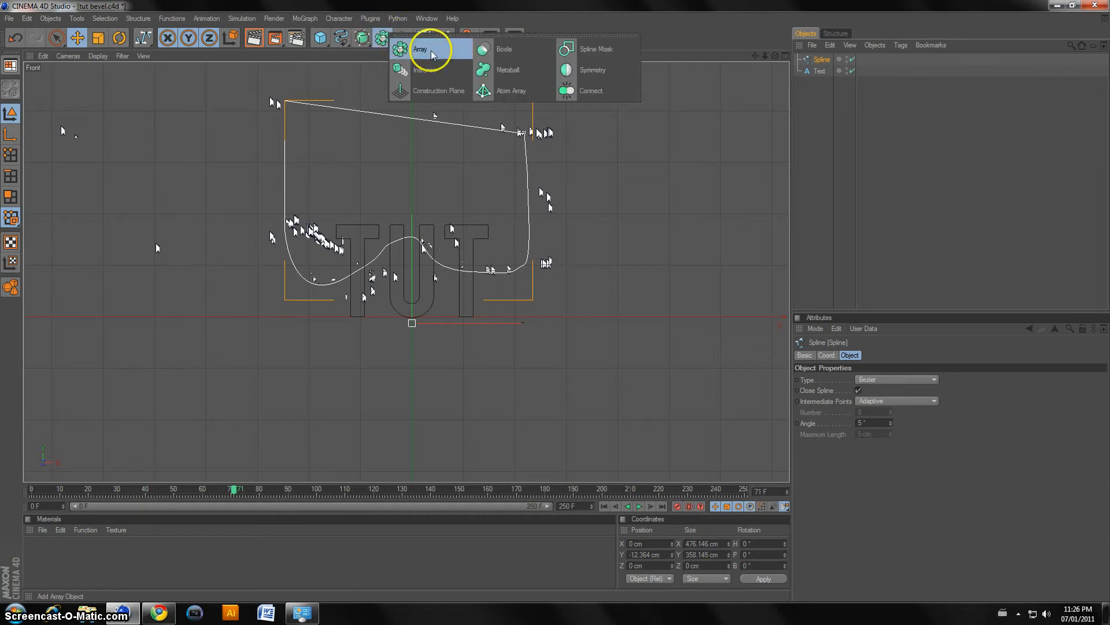
left_click(627, 51)
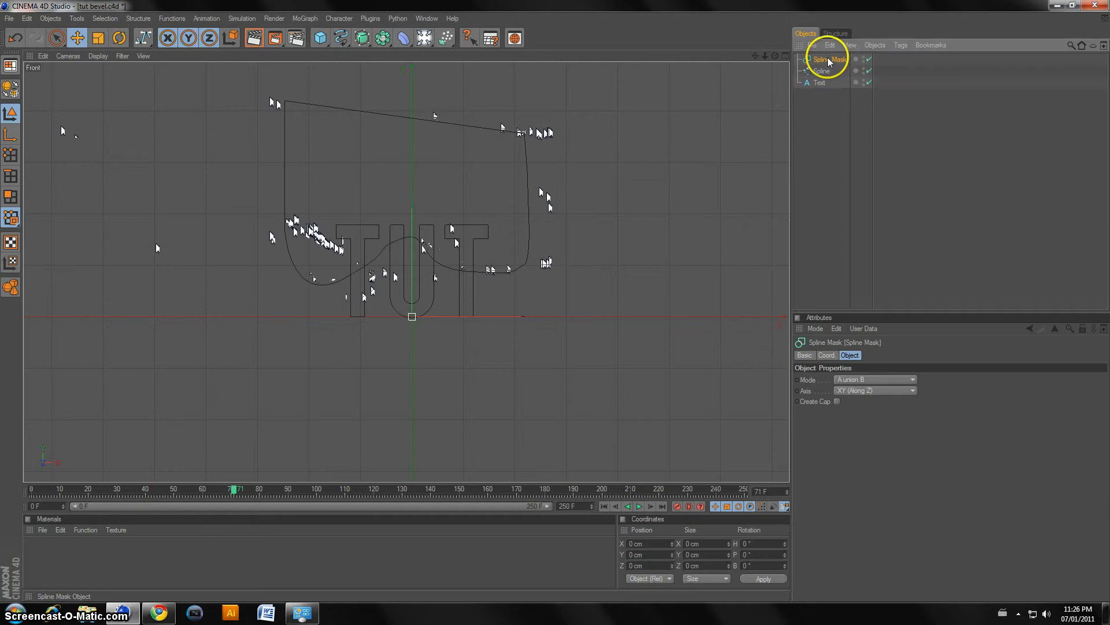
left_click(856, 380)
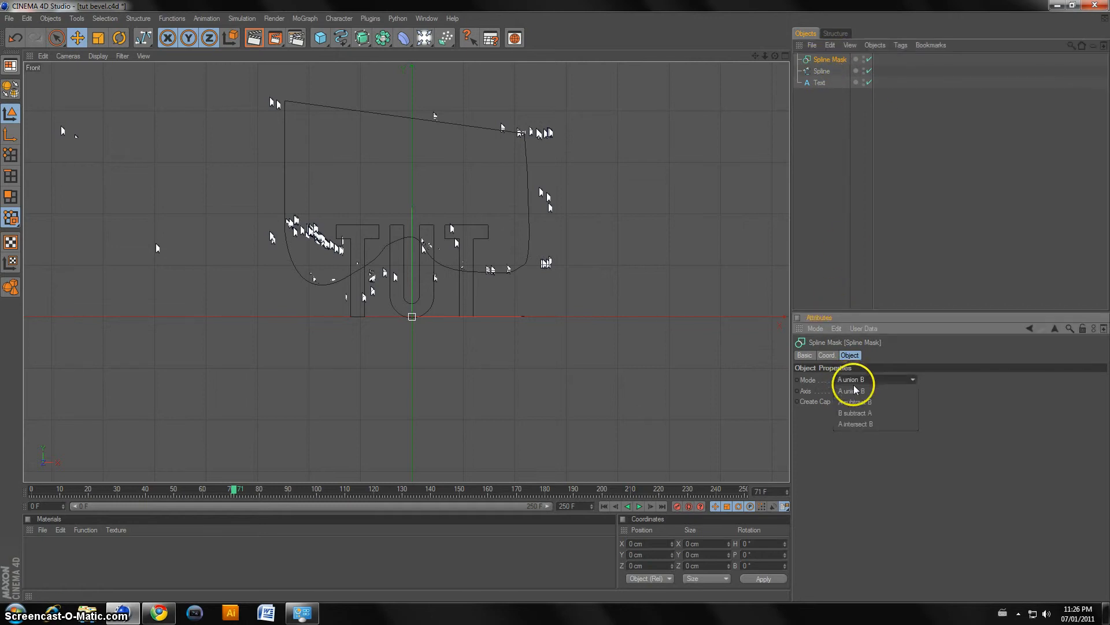
left_click(860, 402)
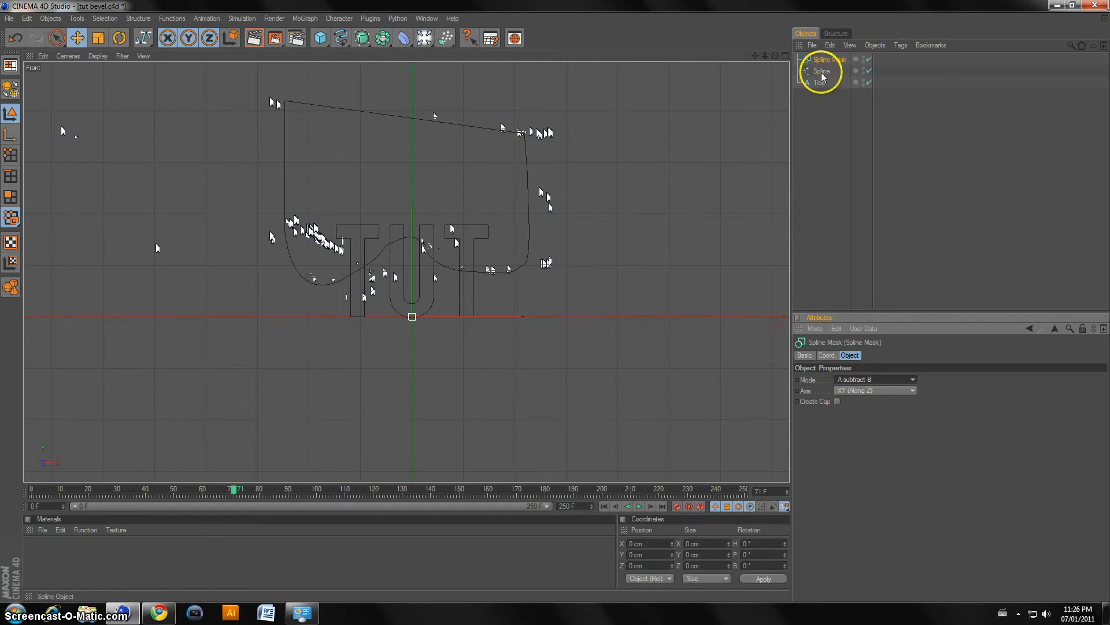
left_click_drag(819, 70, 824, 60)
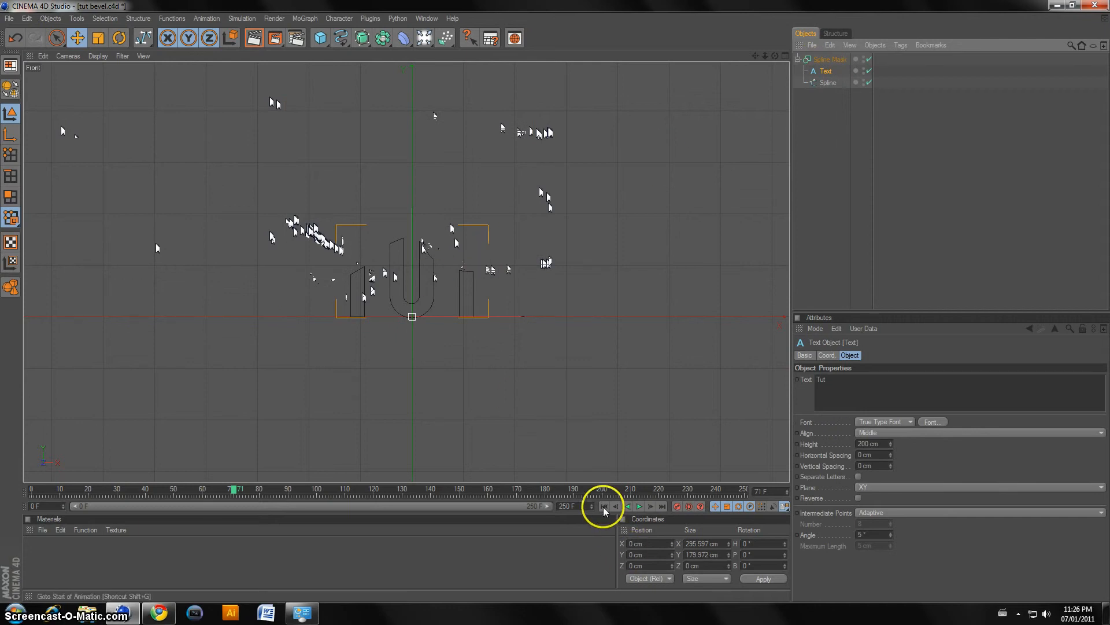
left_click(826, 84)
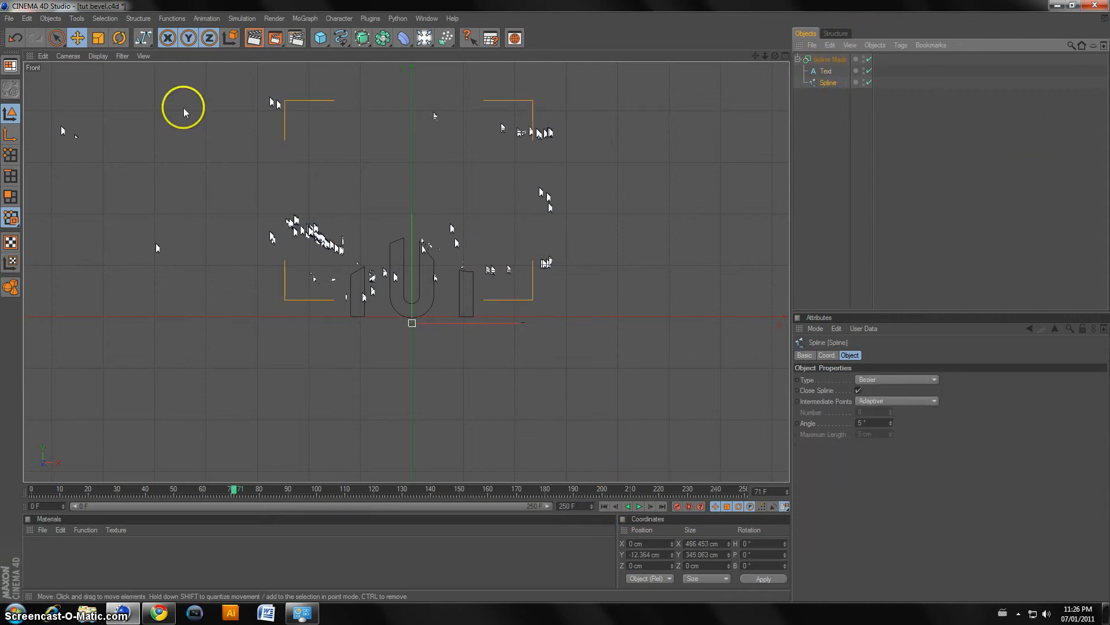
Keyframe the spline's position at Y about -170 cm on frame 0 and at Y about 100 cm on frame 120, uncovering the text.
left_click_drag(553, 300, 555, 301)
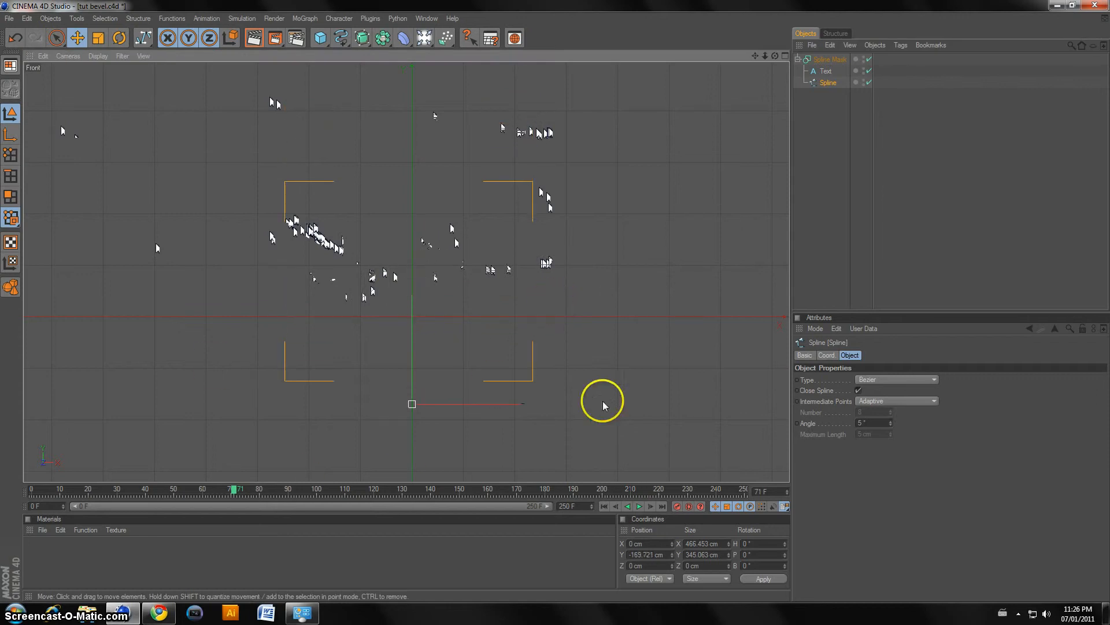
left_click(610, 506)
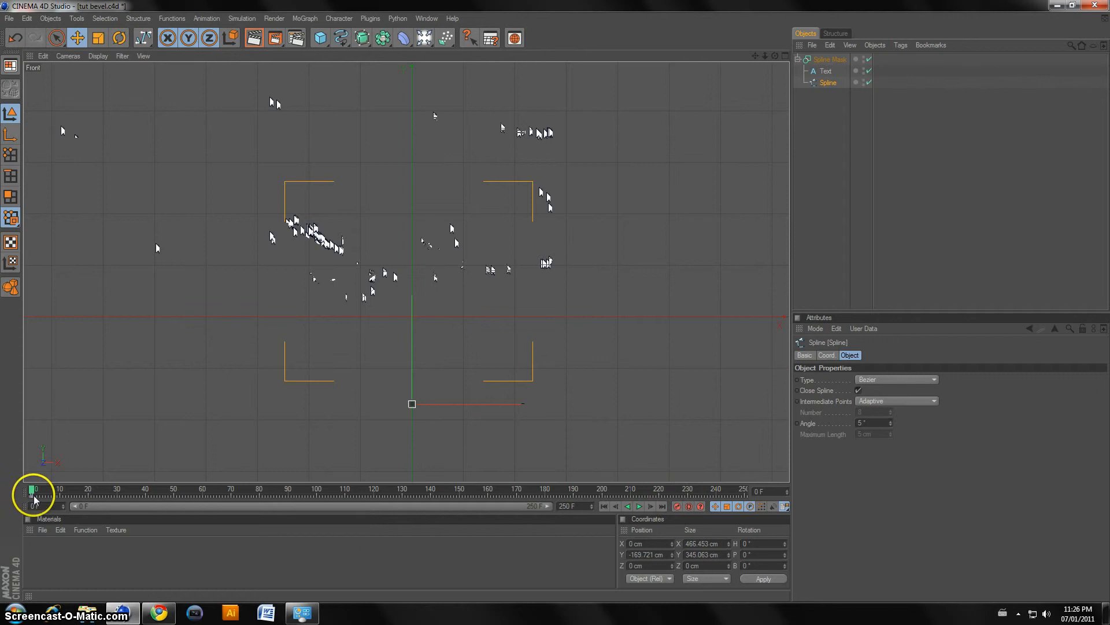
mouse_move(33, 495)
left_mouse_down()
mouse_move(104, 512)
mouse_move(398, 513)
mouse_move(377, 509)
left_mouse_up()
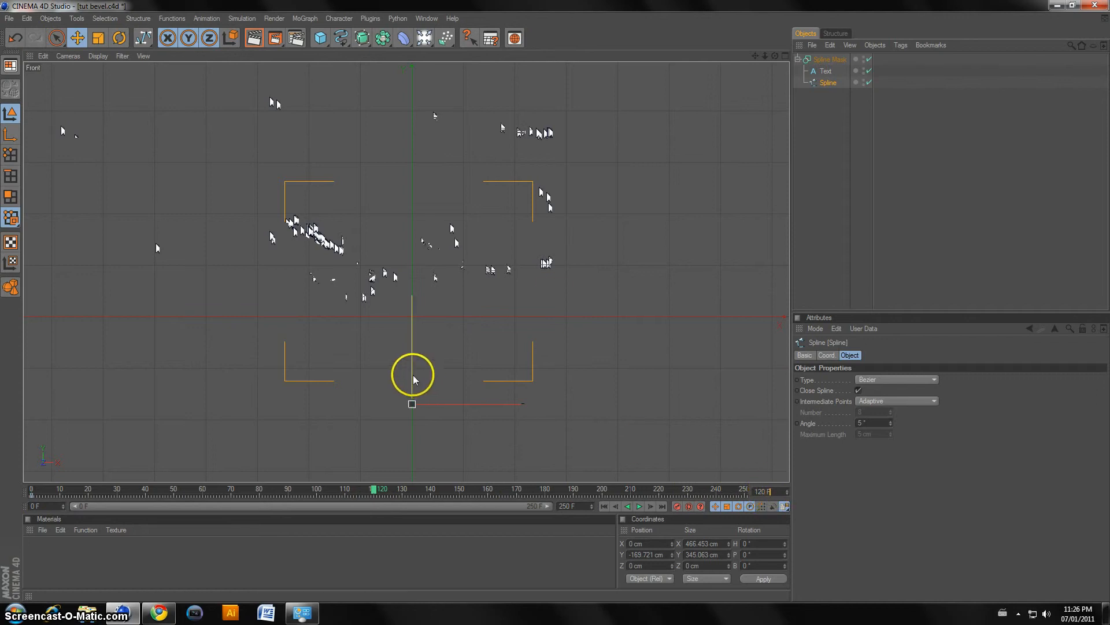
left_click_drag(411, 372, 554, 300)
left_click_drag(555, 300, 555, 299)
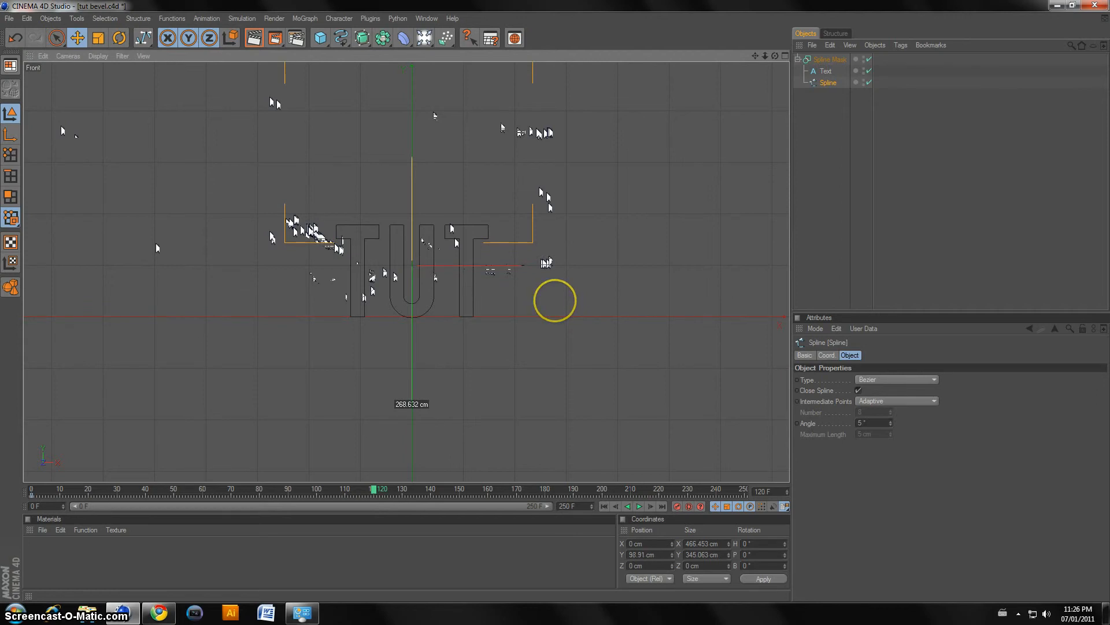
left_click_drag(414, 379, 414, 379)
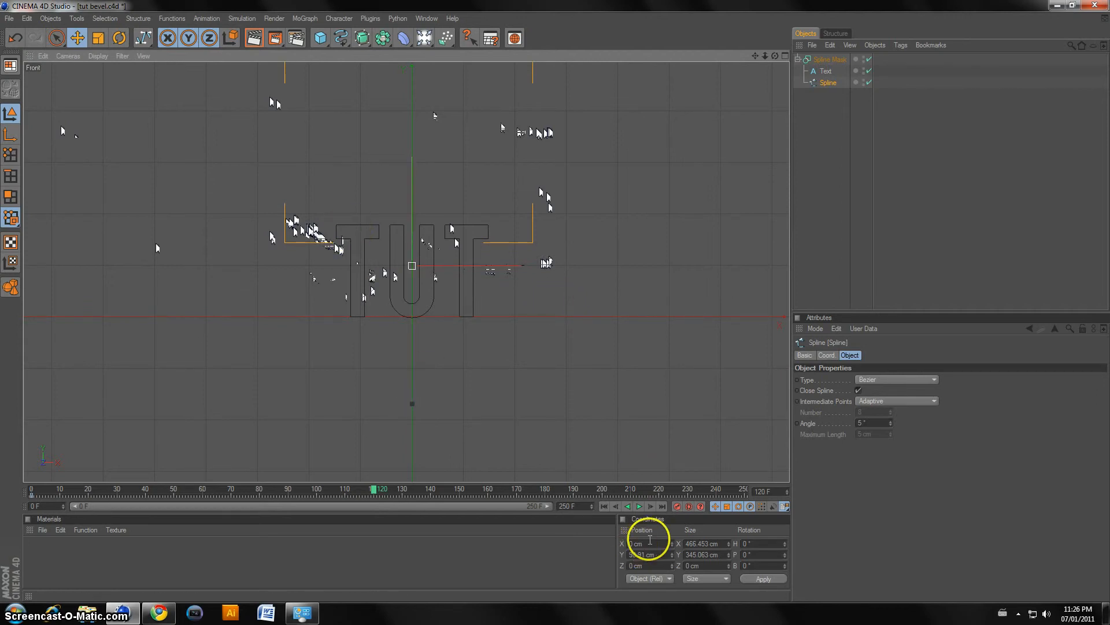
left_click_drag(414, 198, 554, 300)
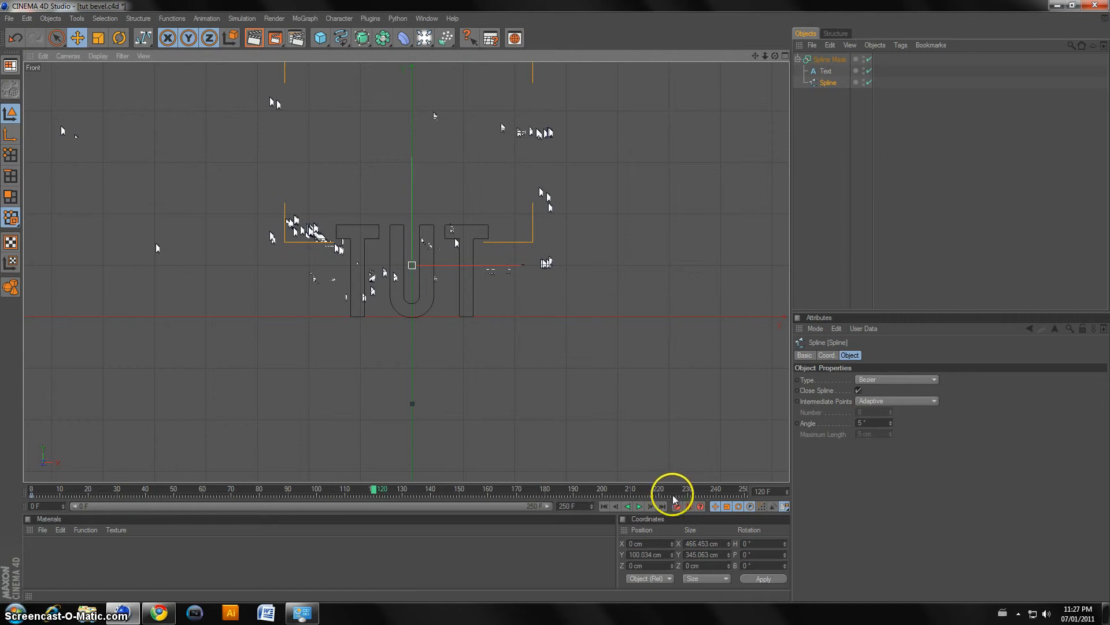
Scrub and play back the moving spline's effect on the text in the Front view, ending at frame 0.
left_click(380, 490)
left_click_drag(379, 491, 74, 490)
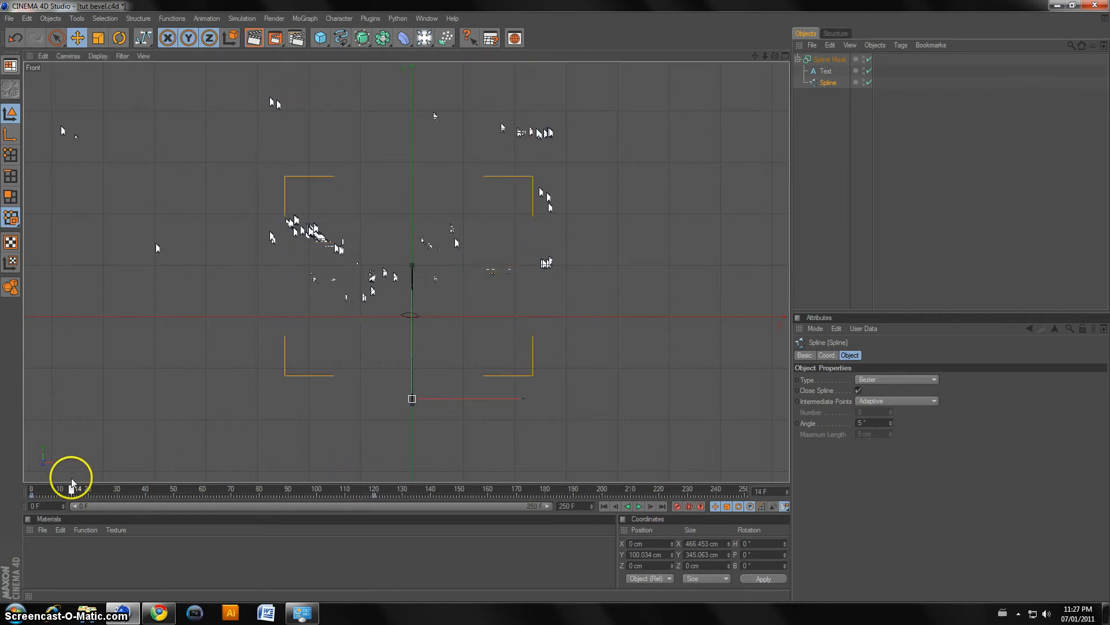
left_click(604, 506)
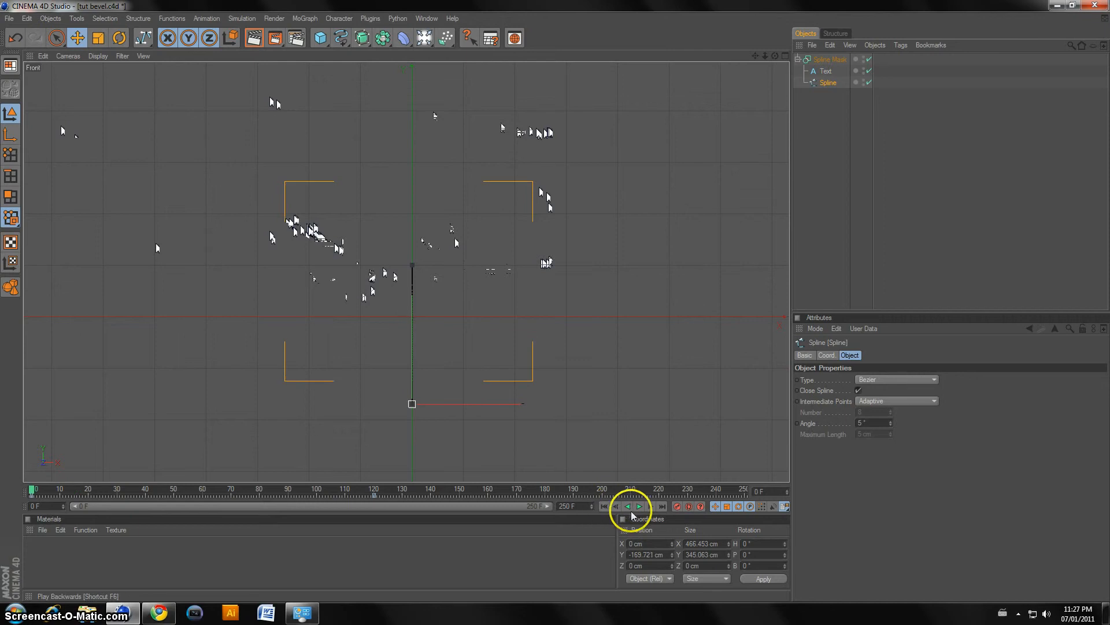
left_click(638, 508)
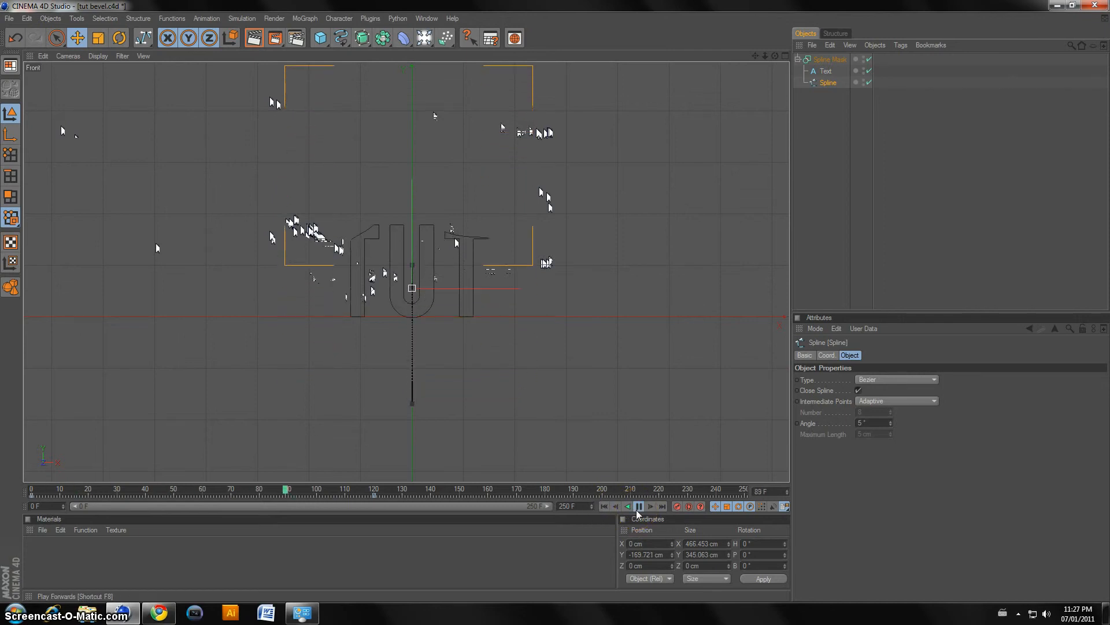
left_click(629, 508)
left_click(605, 506)
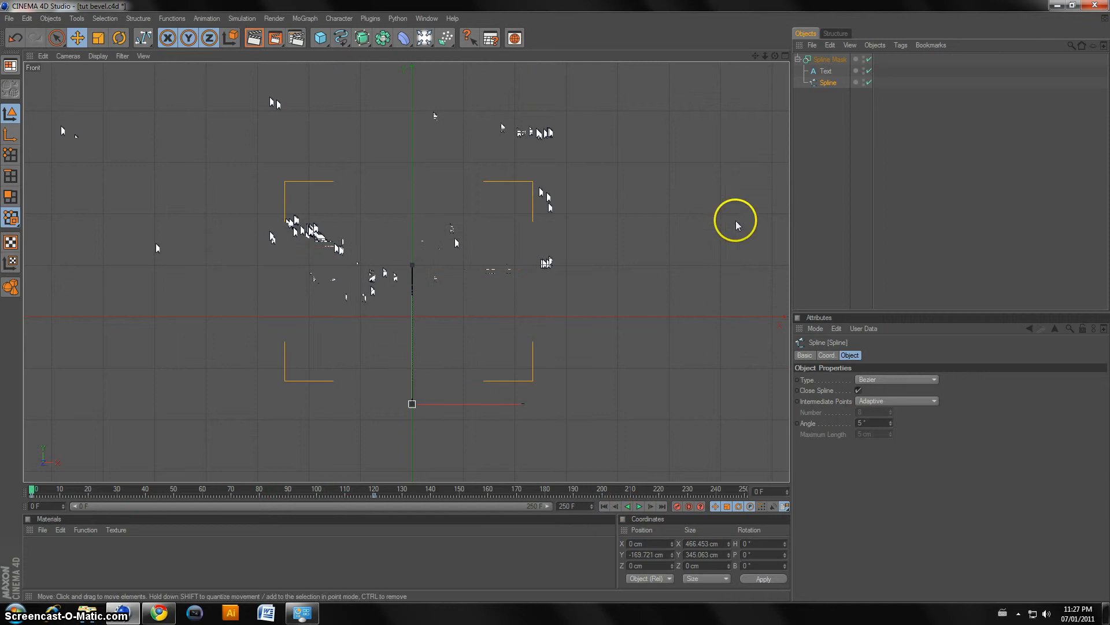
Play the masked text animation from the start in an angled, full-size Perspective view.
left_click(785, 56)
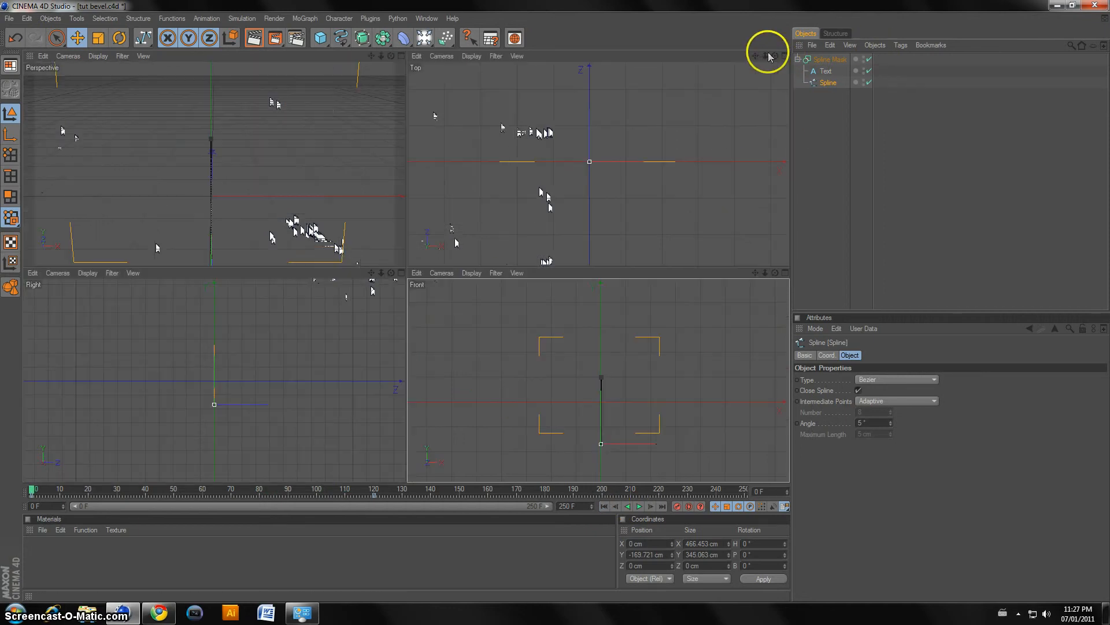
left_click(401, 56)
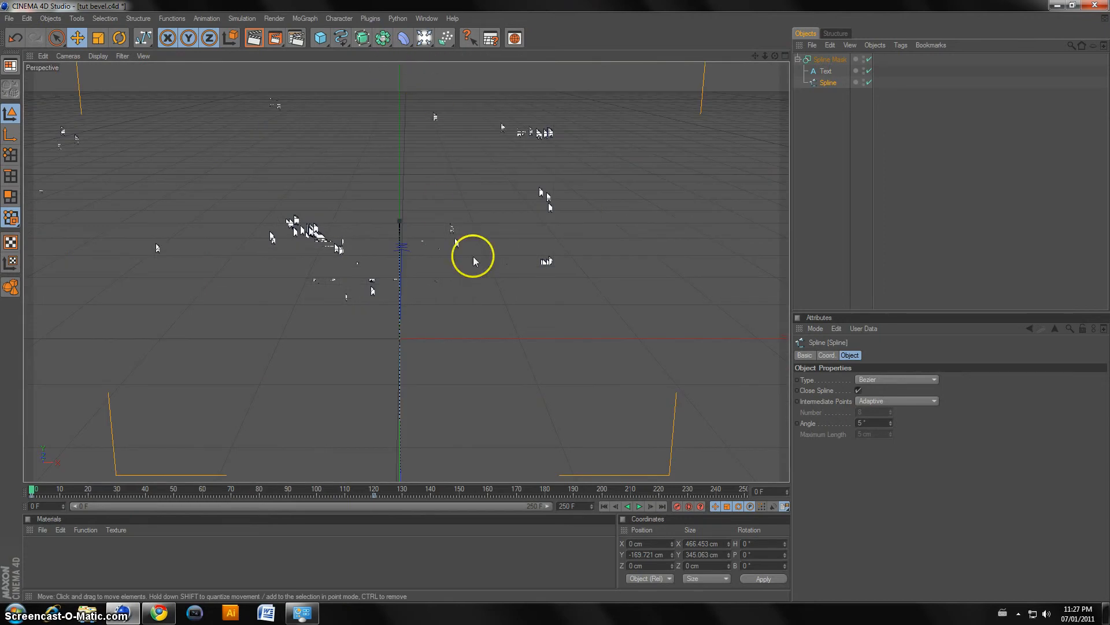
left_click_drag(776, 56, 721, 124)
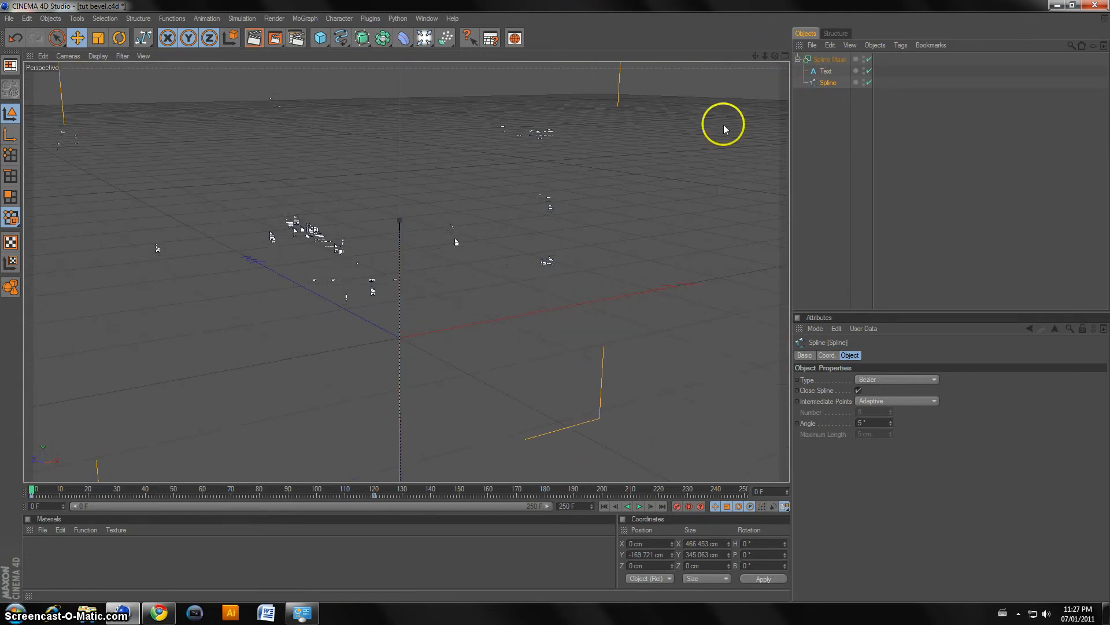
left_click(638, 506)
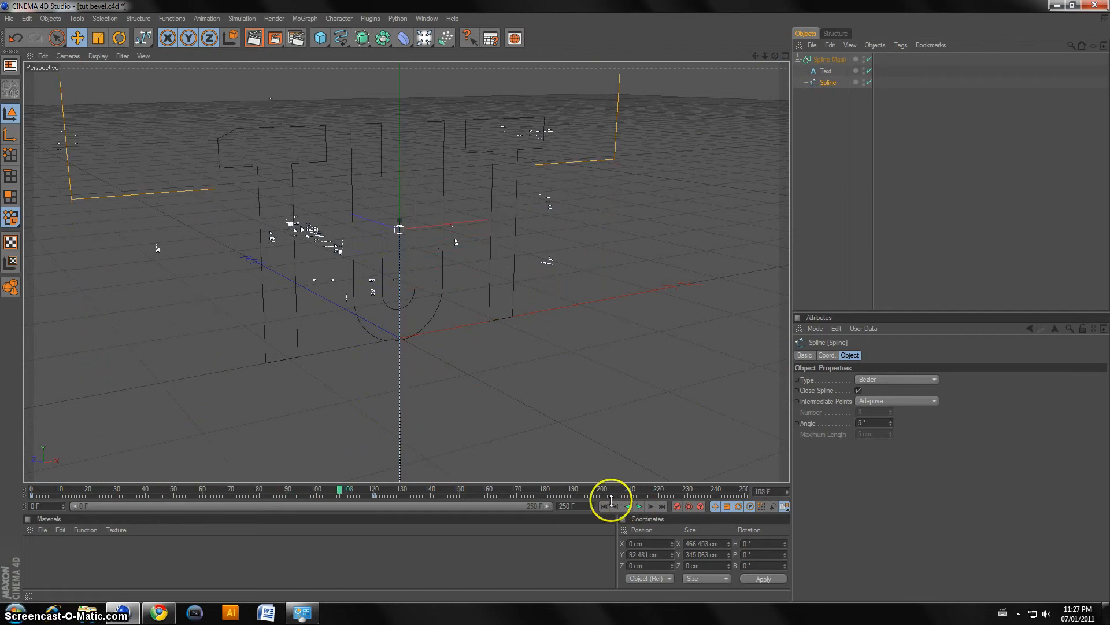
left_click(604, 507)
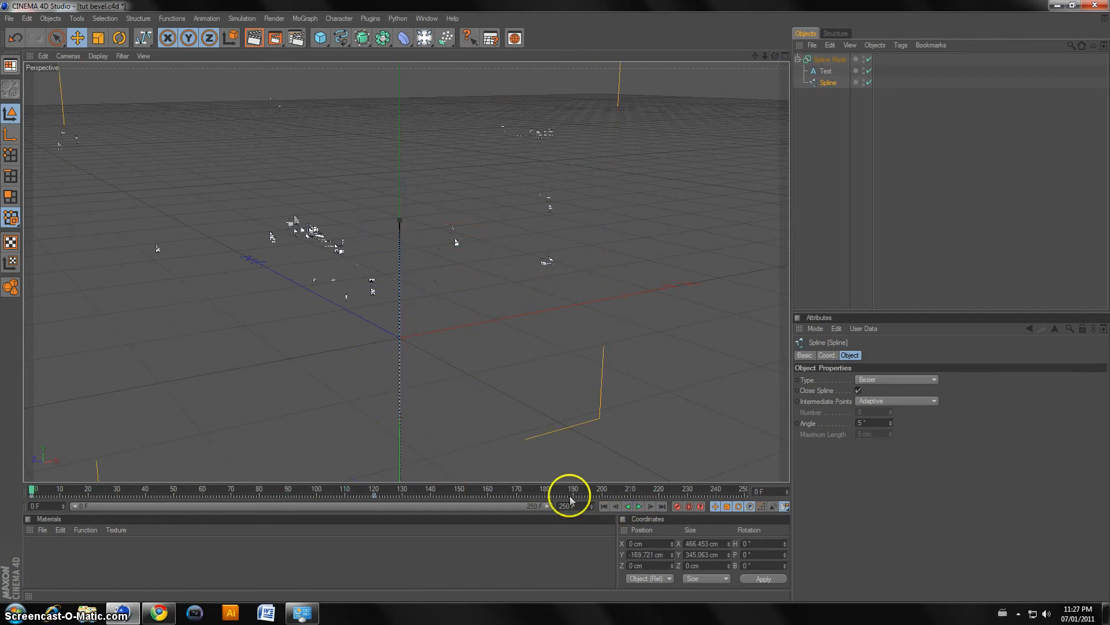
left_click(638, 507)
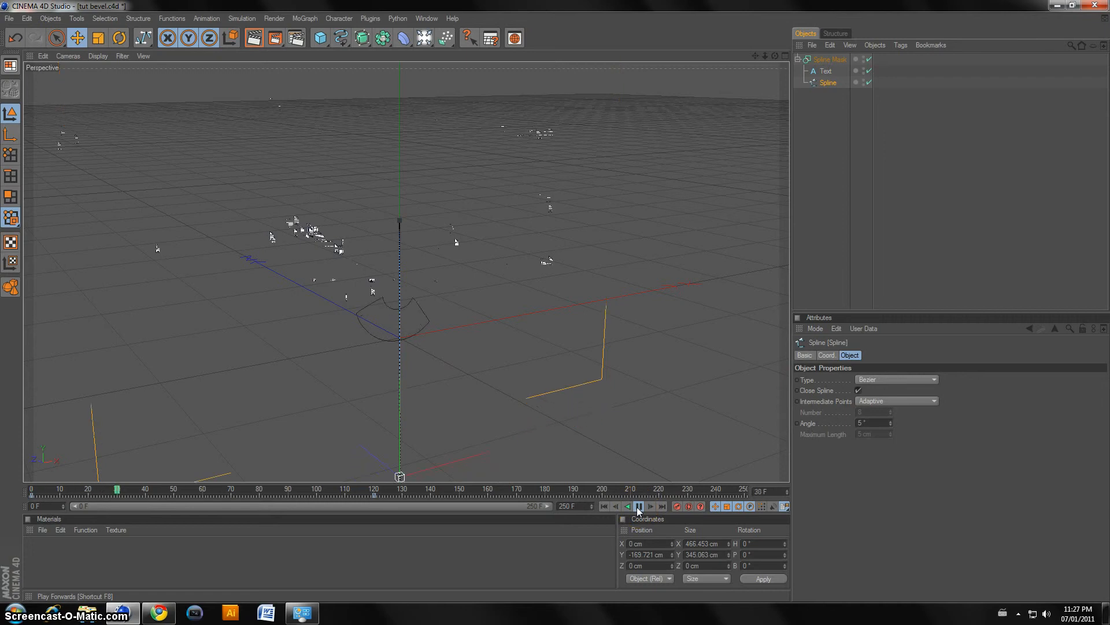
left_click(638, 507)
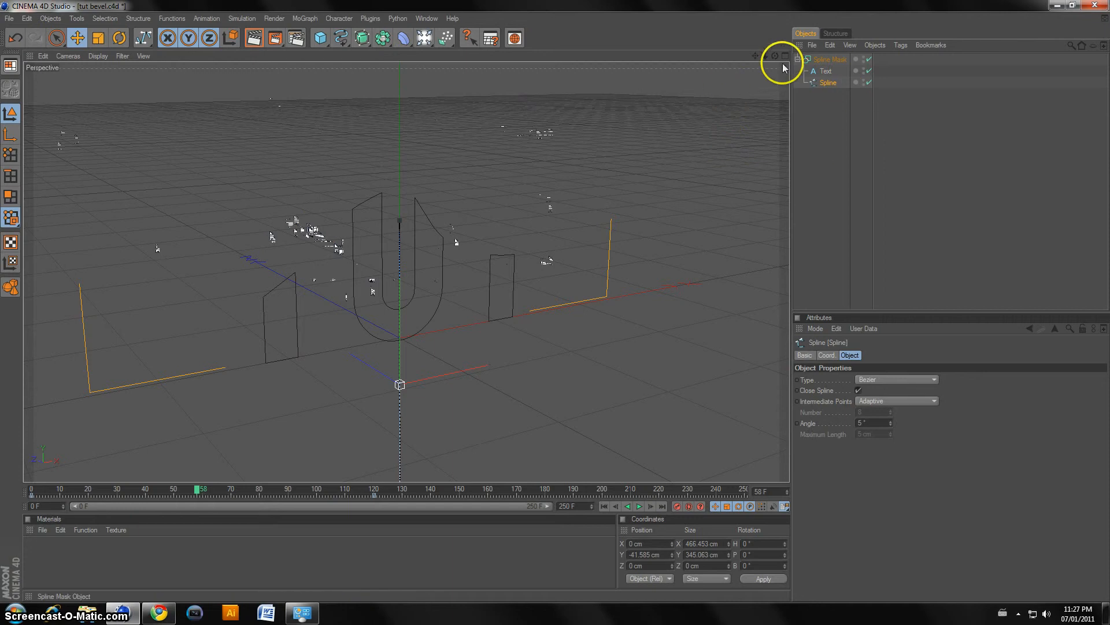
Extrude the masked text by placing the Spline Mask inside an Extrude NURBS, and preview the animation from frame 0.
left_click(366, 39)
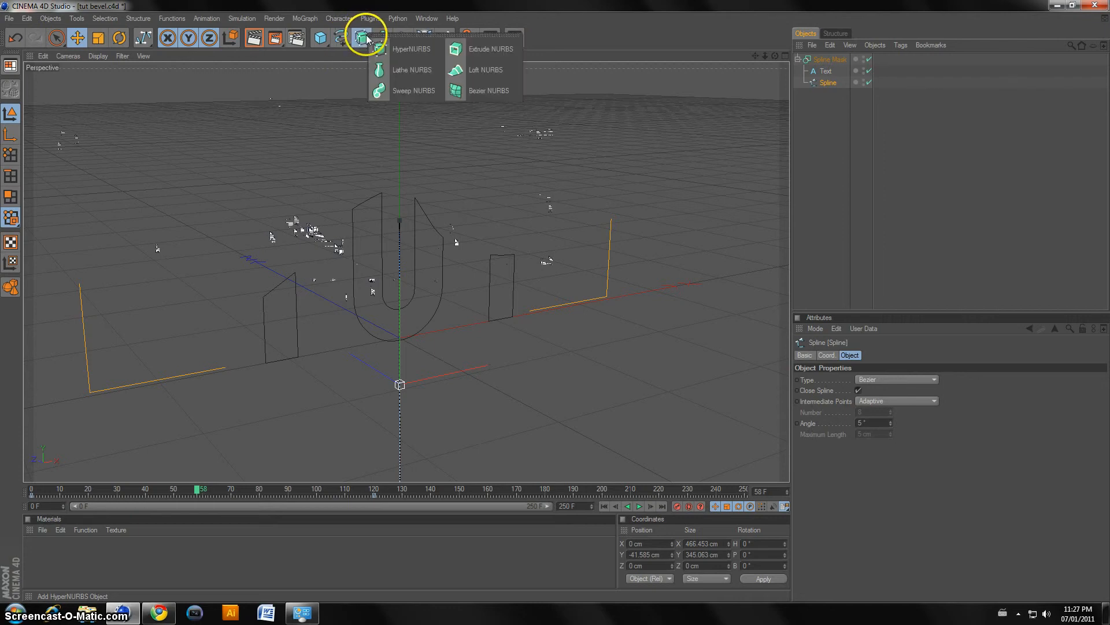
left_click(483, 42)
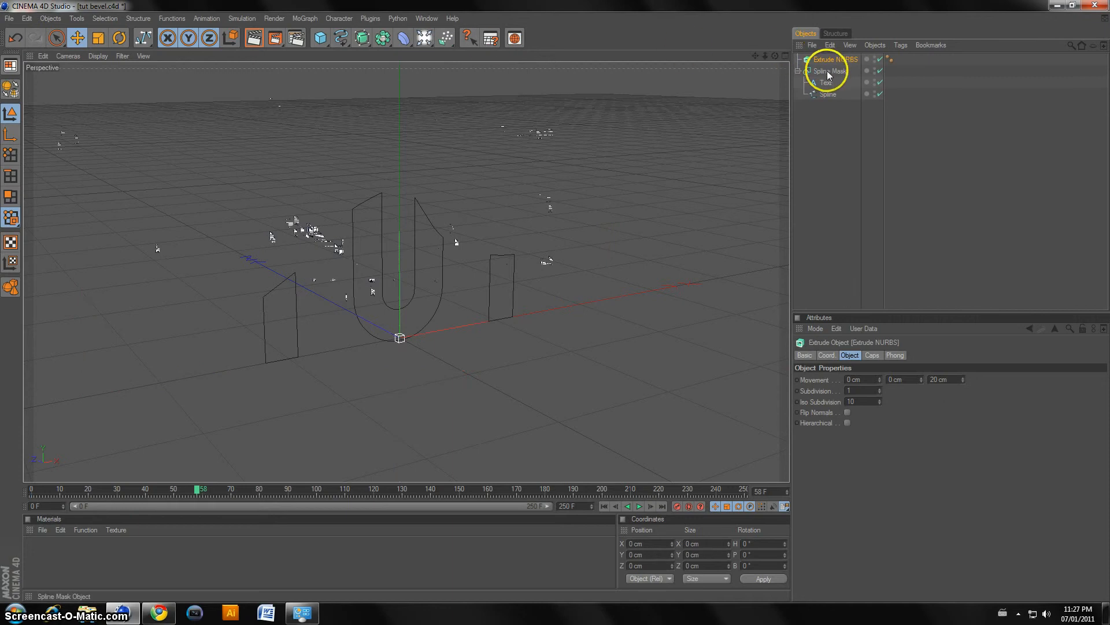
left_click_drag(830, 71, 832, 58)
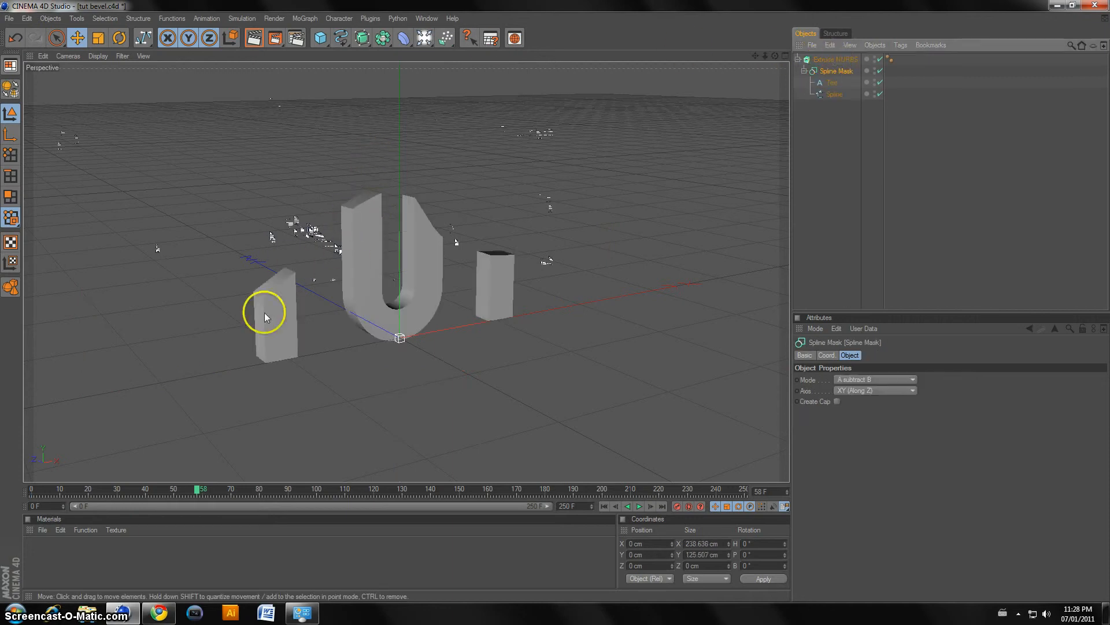
left_click(603, 506)
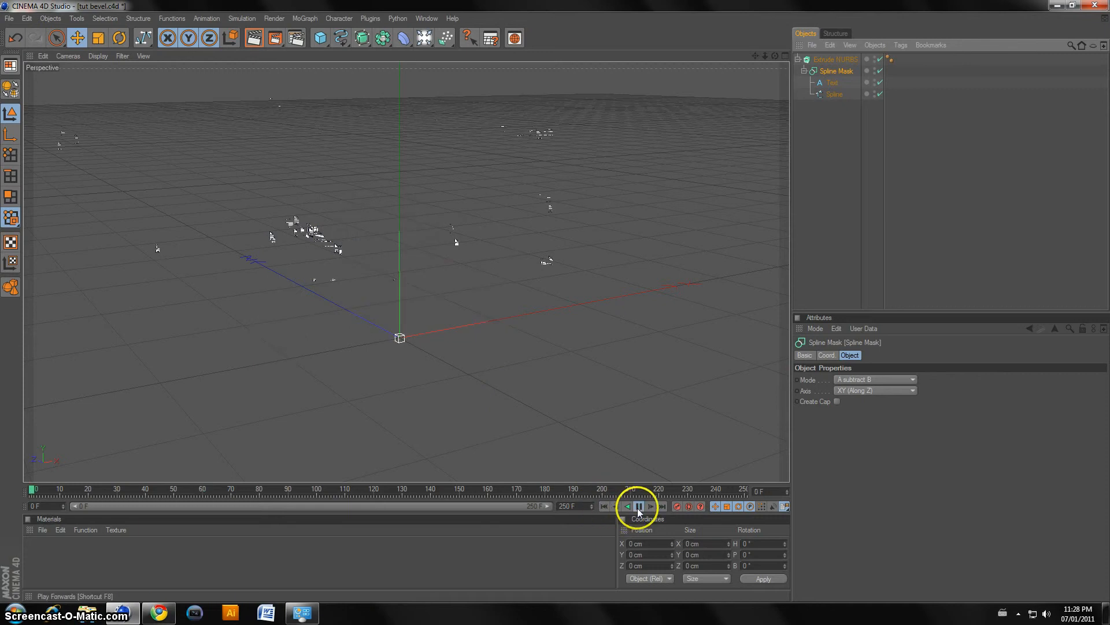
left_click(639, 507)
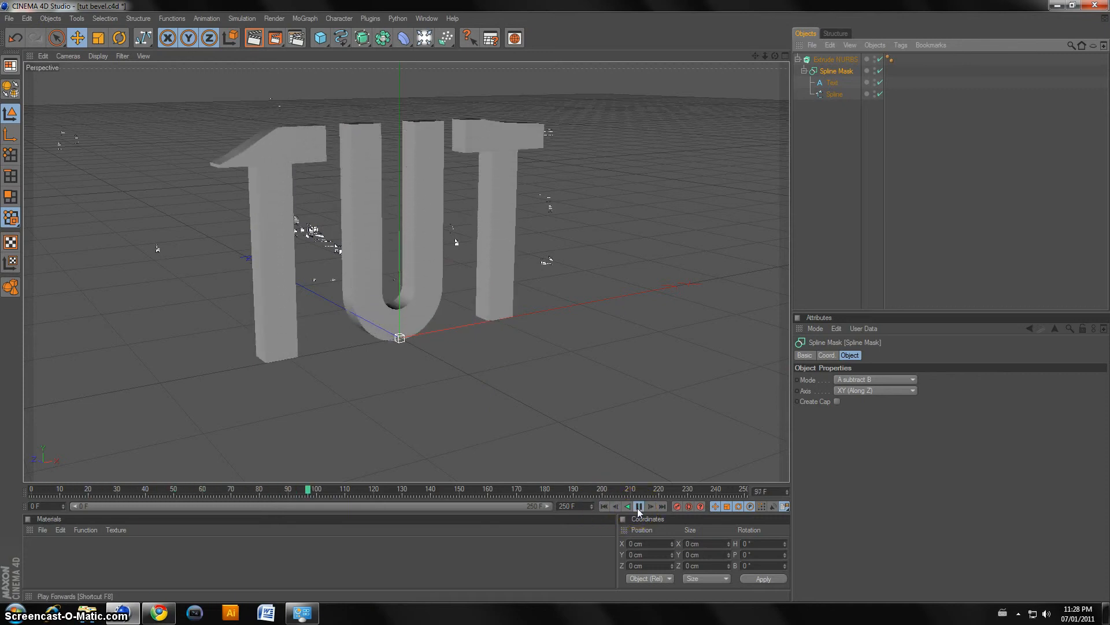
left_click(603, 506)
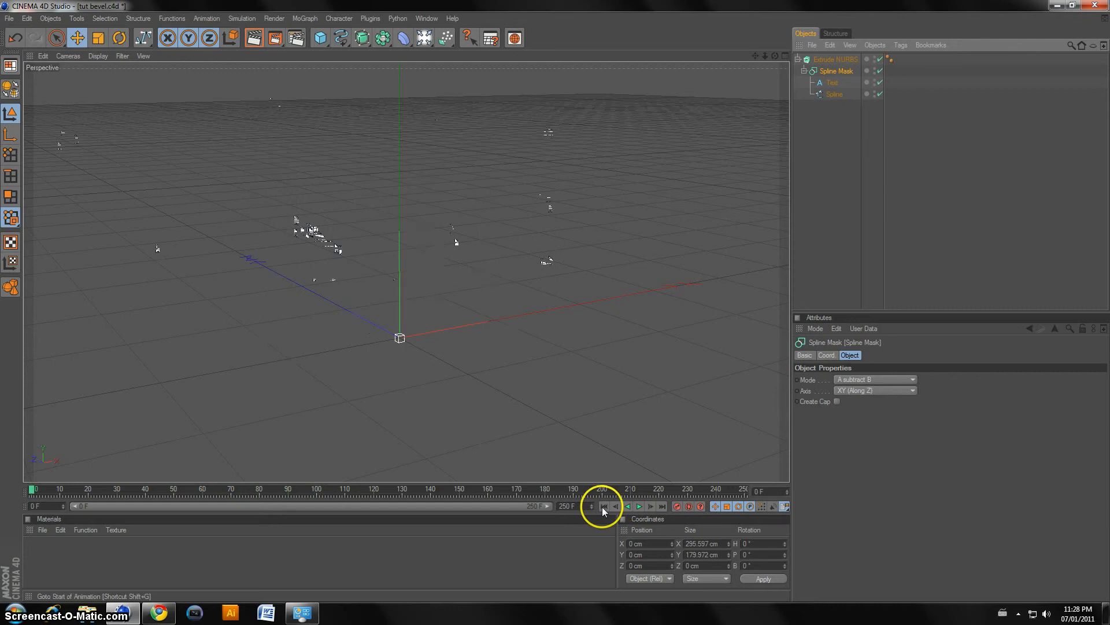
Set the Extrude NURBS's Z movement to 6 cm and play the animation until part of the text is exposed.
left_click(820, 61)
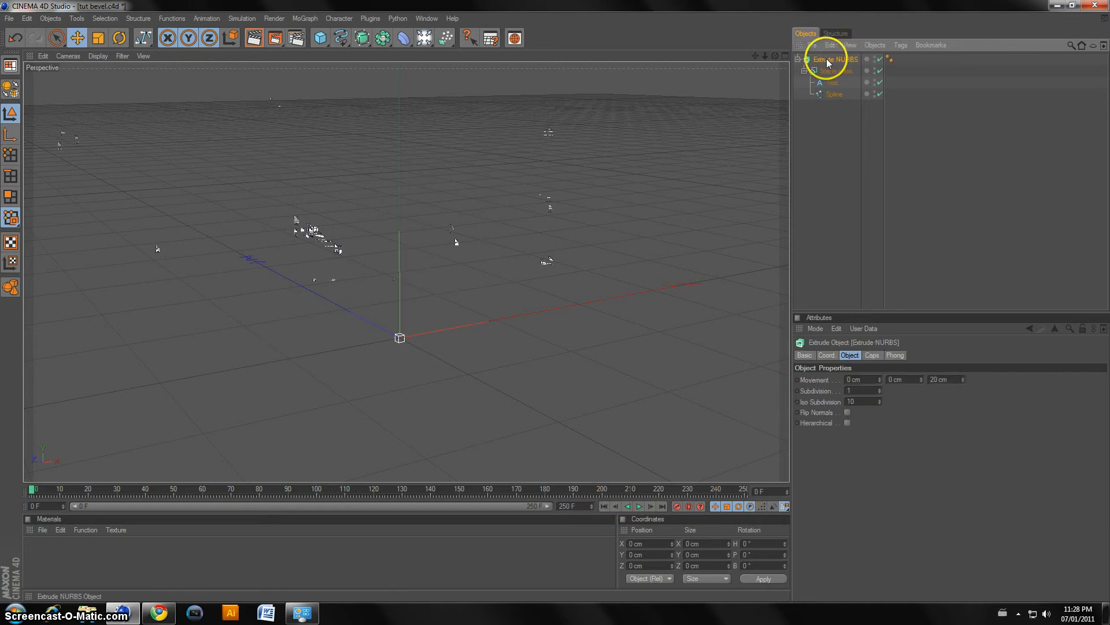
left_click(851, 357)
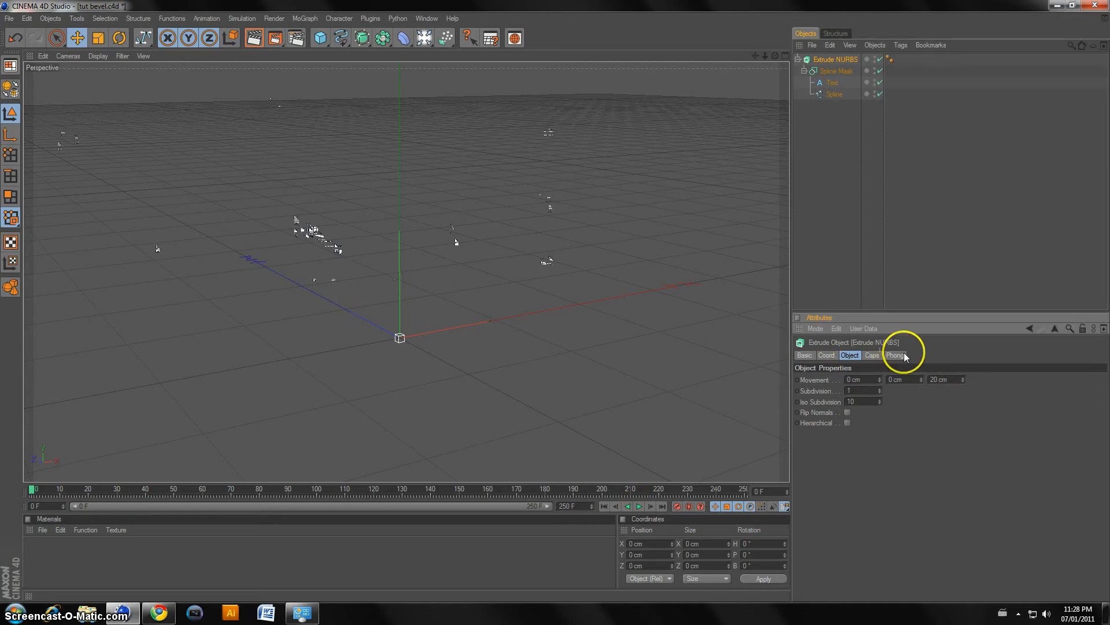
left_click(933, 377)
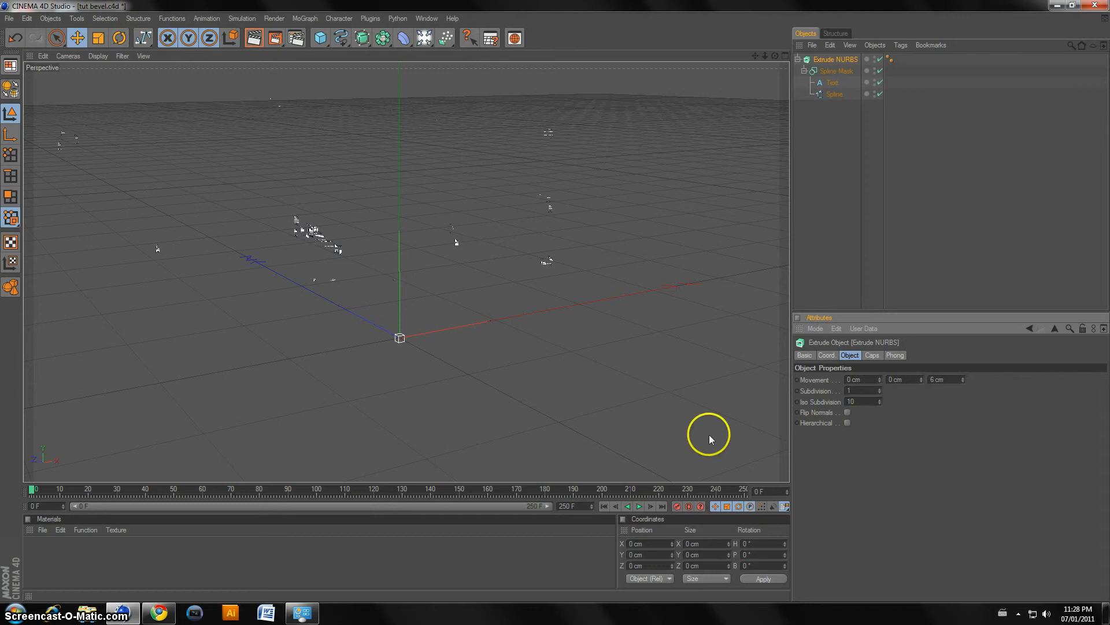
left_click(639, 507)
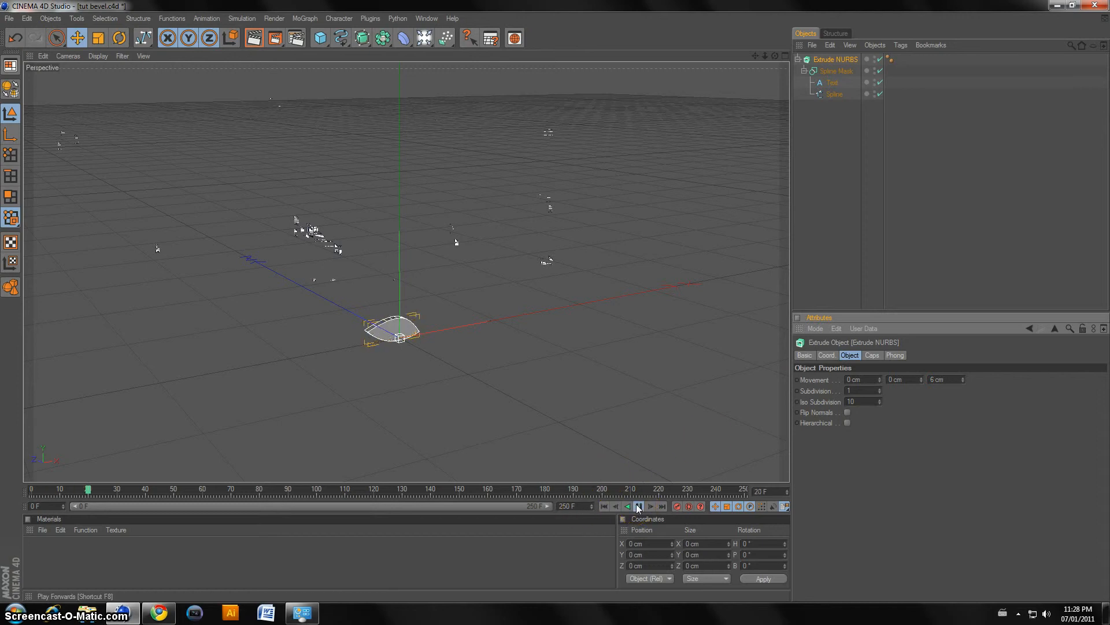
left_click(638, 507)
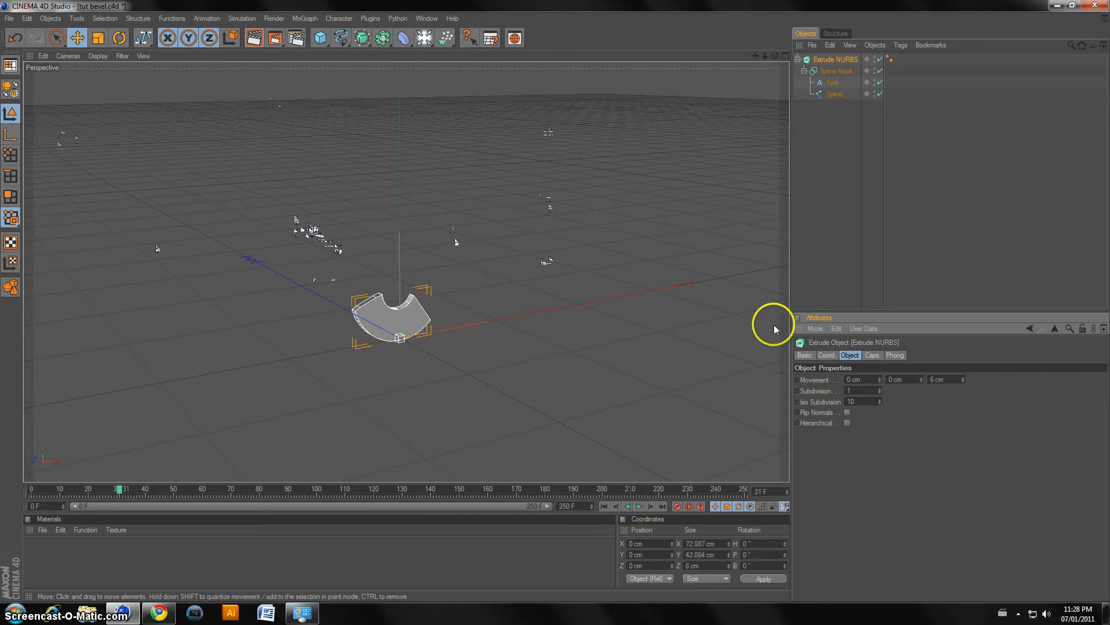
Set both the start and end caps of the Extrude NURBS to Fillet Cap.
left_click(873, 357)
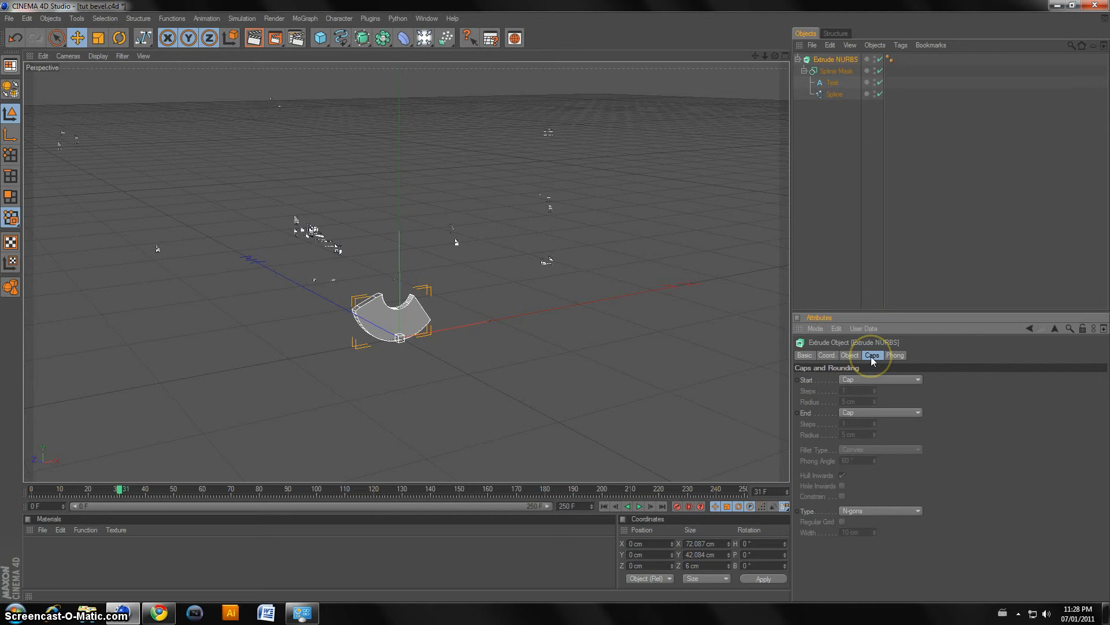
left_click(858, 382)
left_click(850, 423)
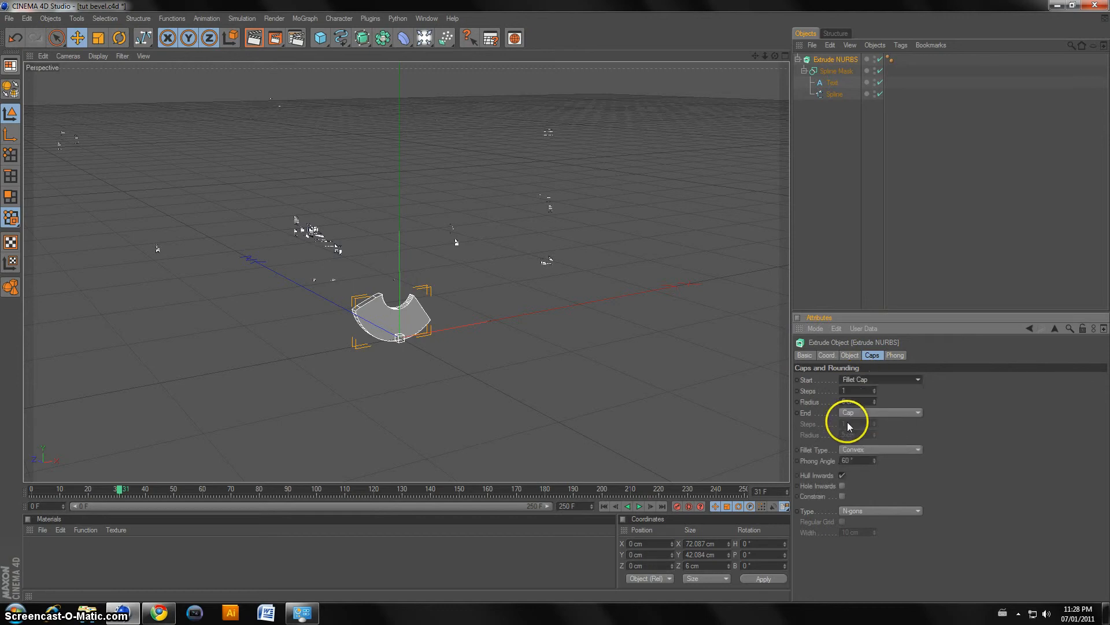
left_click(850, 414)
left_click(853, 457)
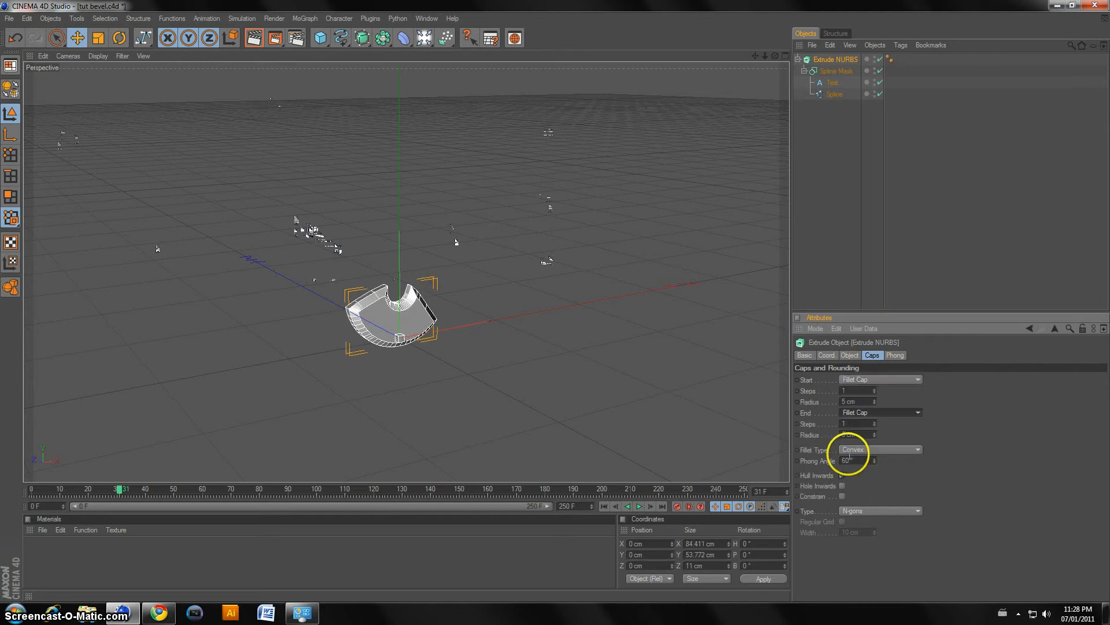
Set the start and end fillets to 2 steps and a 2 cm radius each, and preview the bevelled text in motion.
left_click(860, 389)
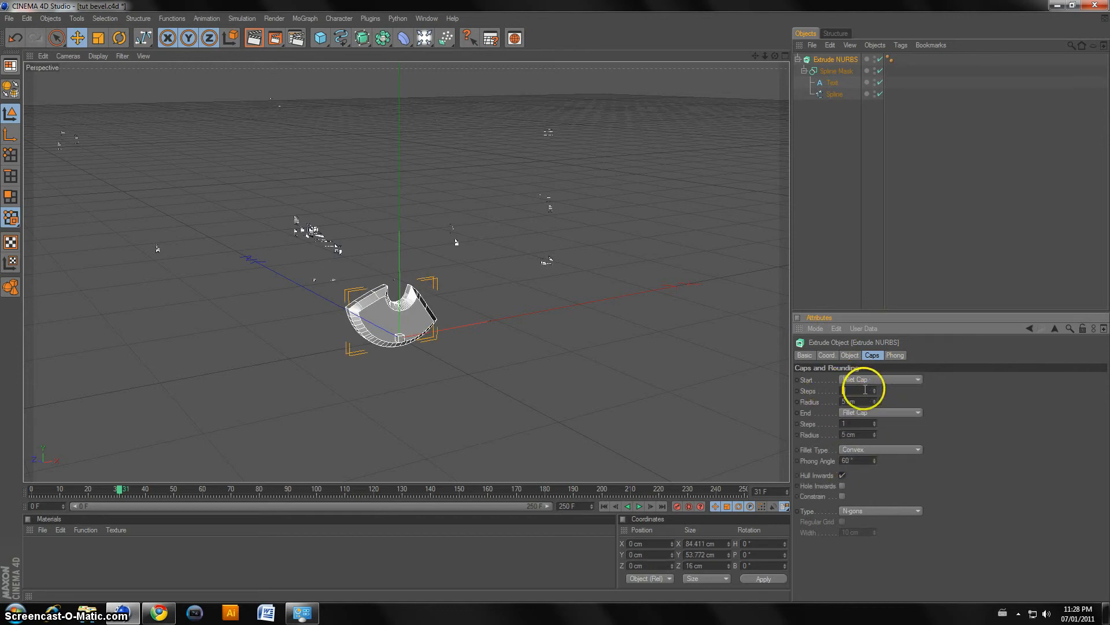
type("2")
left_click(855, 435)
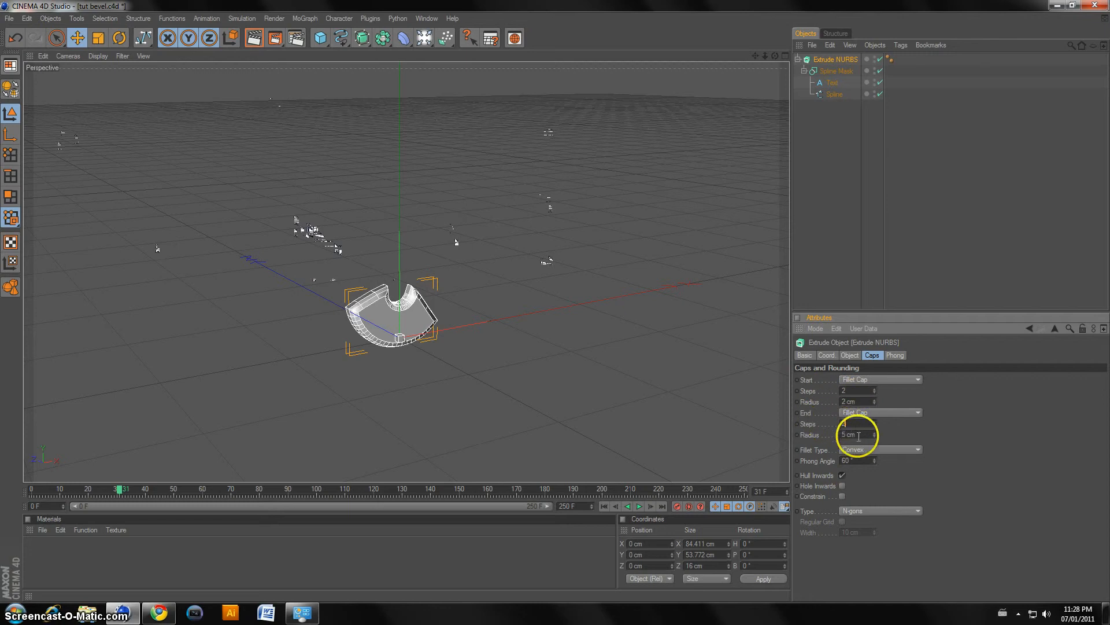
type("2")
key("Return")
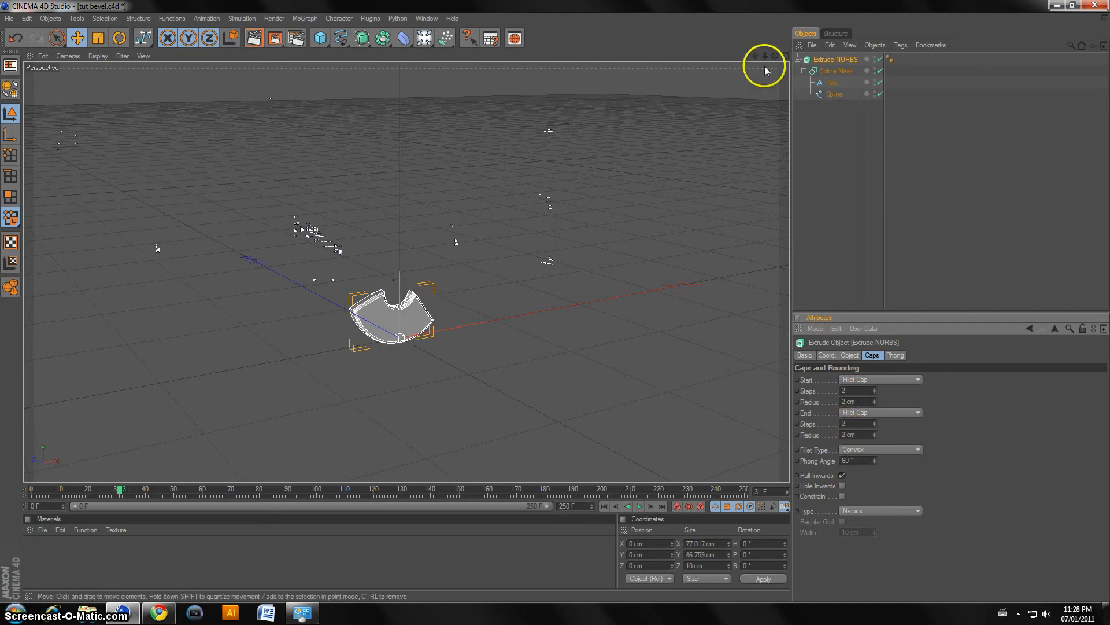
left_click(639, 506)
left_click(639, 506)
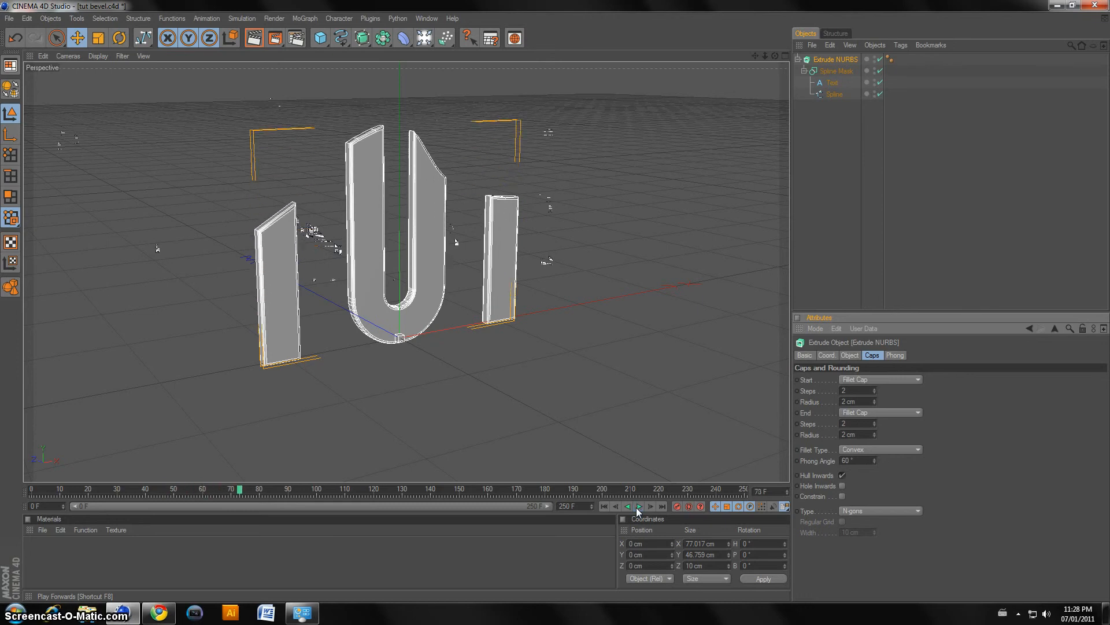
Add a MoGraph Cloner and place the Extrude NURBS inside it.
left_click_drag(772, 57, 552, 300)
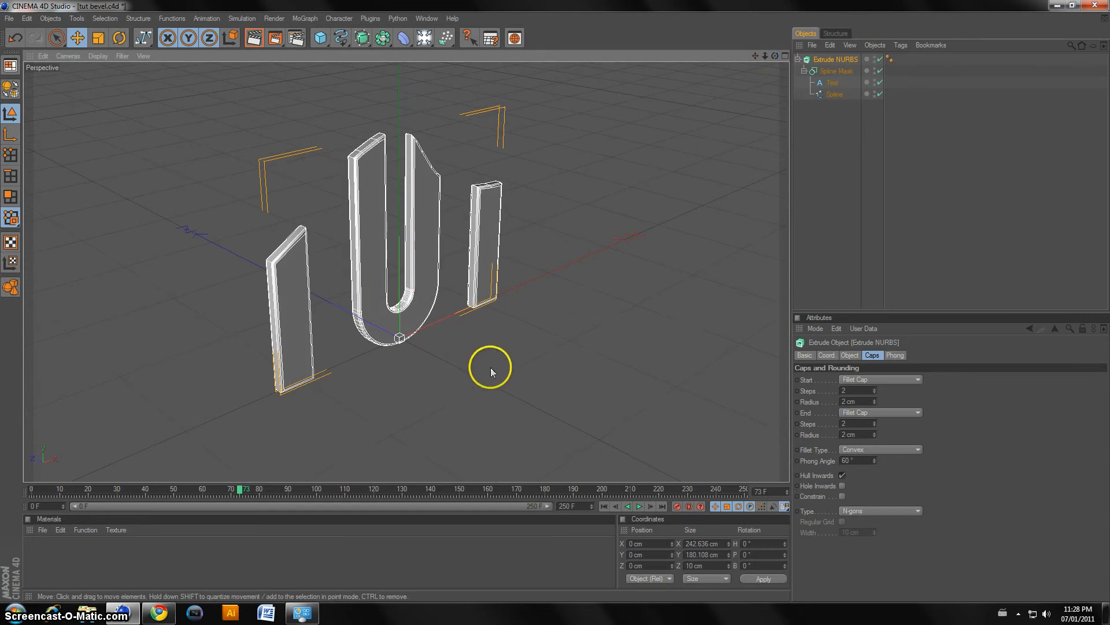
left_click(854, 355)
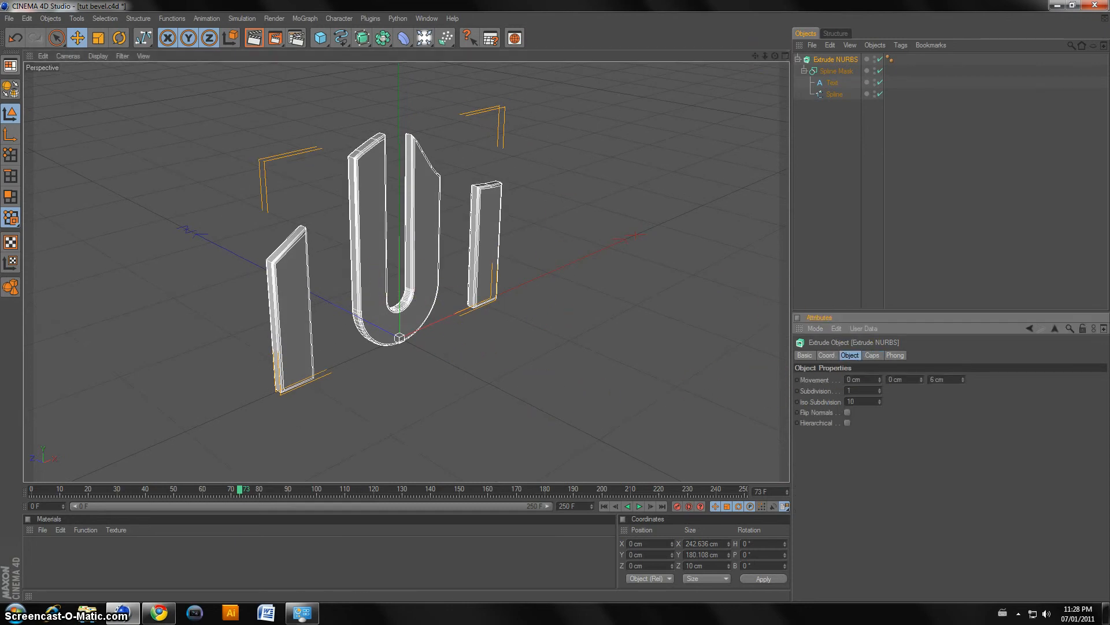
left_click(297, 19)
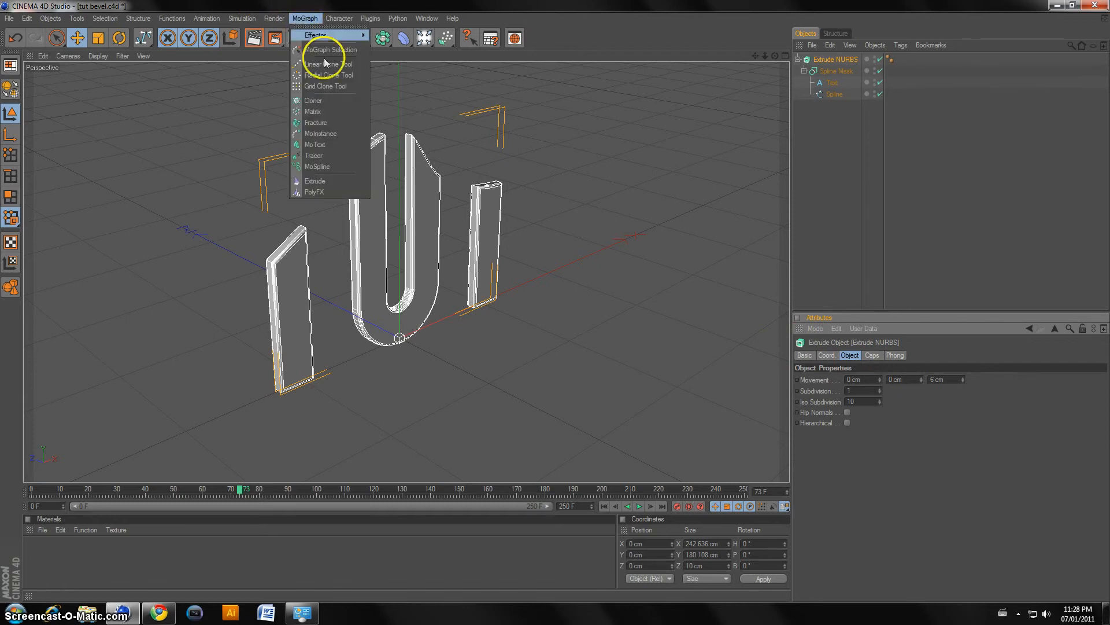
left_click(325, 102)
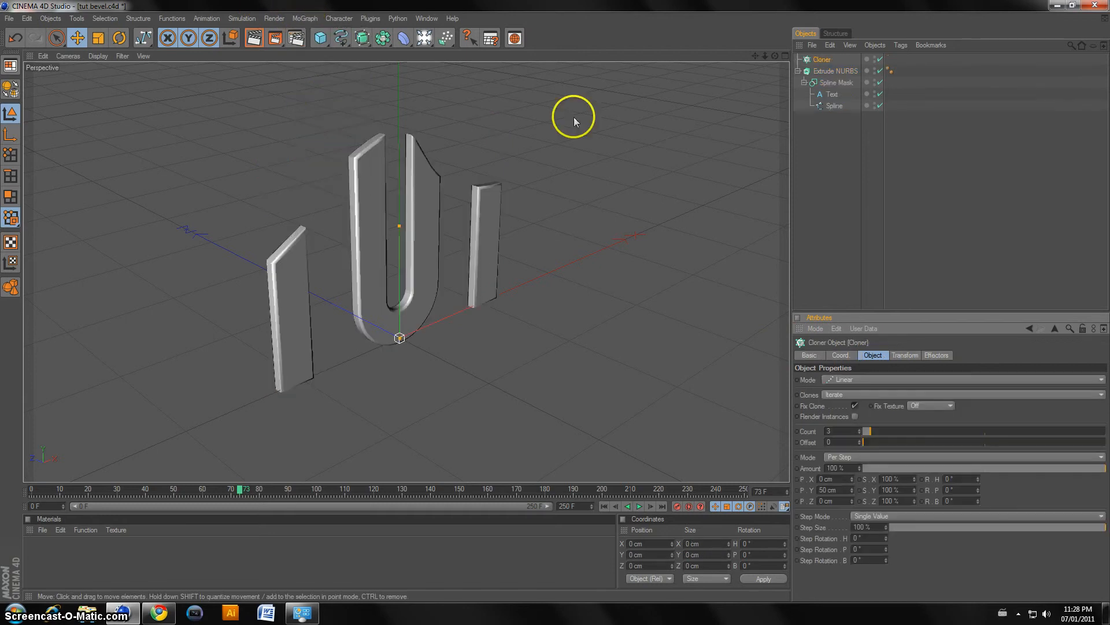
left_click(798, 71)
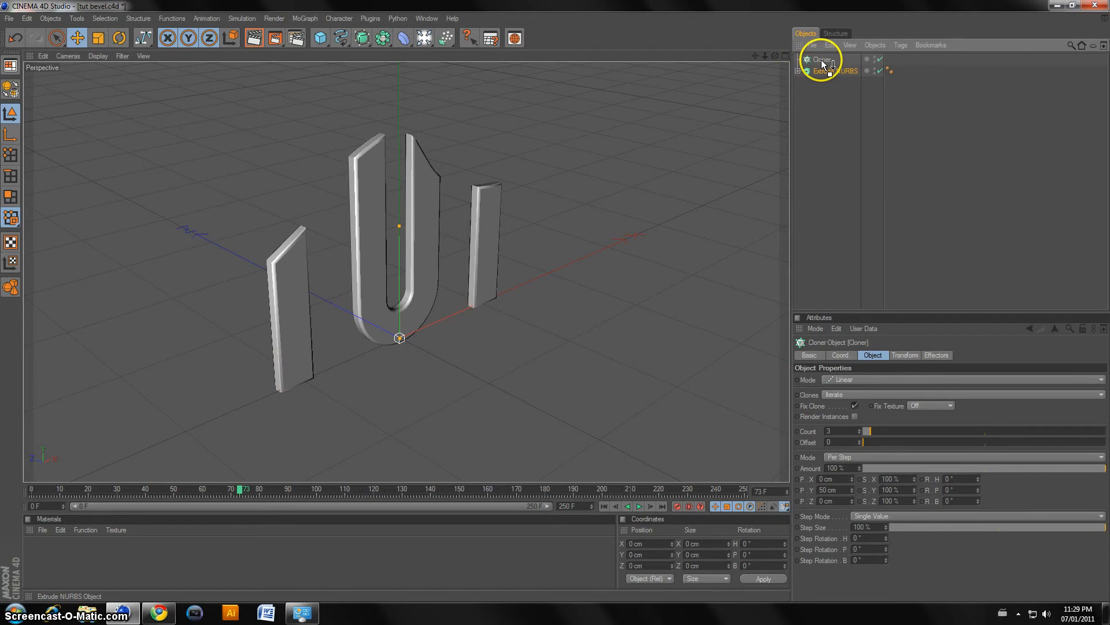
left_click_drag(822, 61, 820, 60)
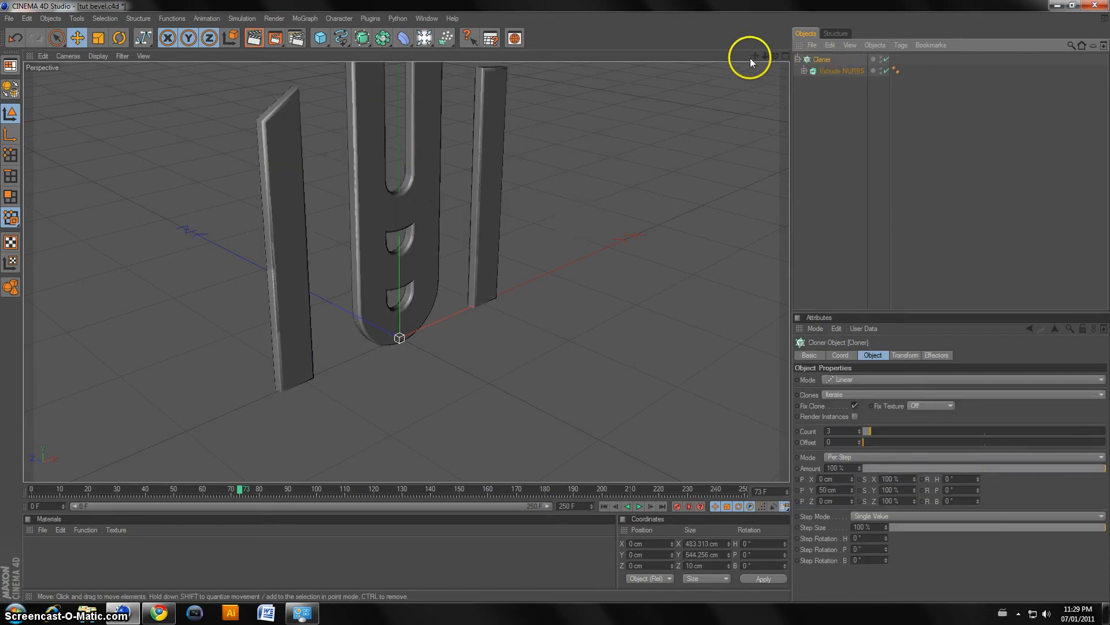
Set the Cloner's per-step position to 0 cm in Y and 50 cm in Z.
middle_click_drag(555, 302, 560, 321, "alt")
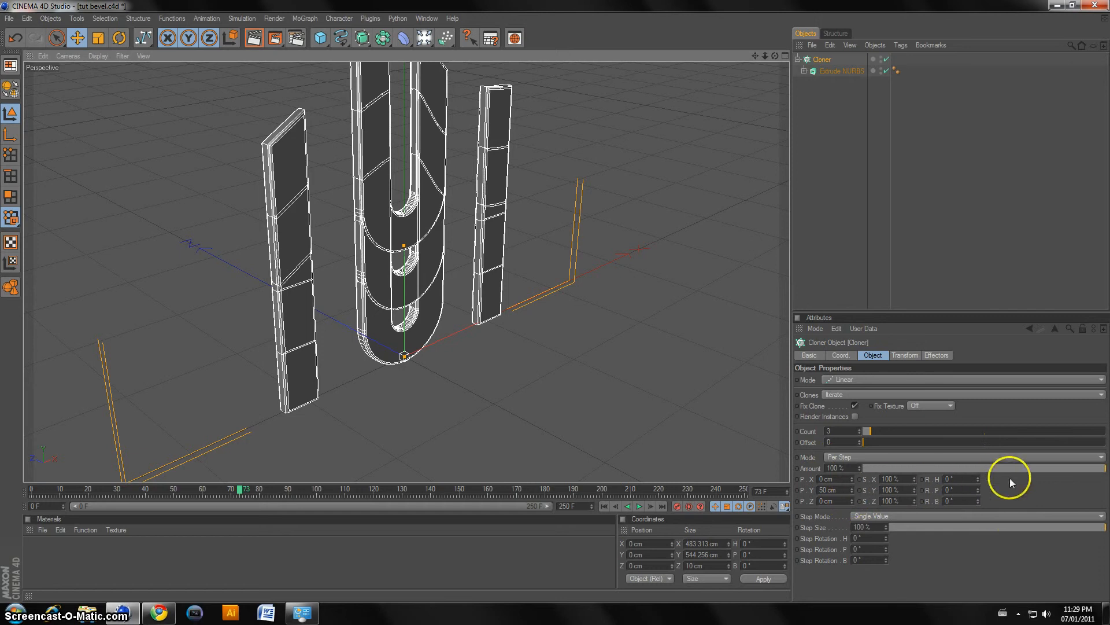
left_click(827, 490)
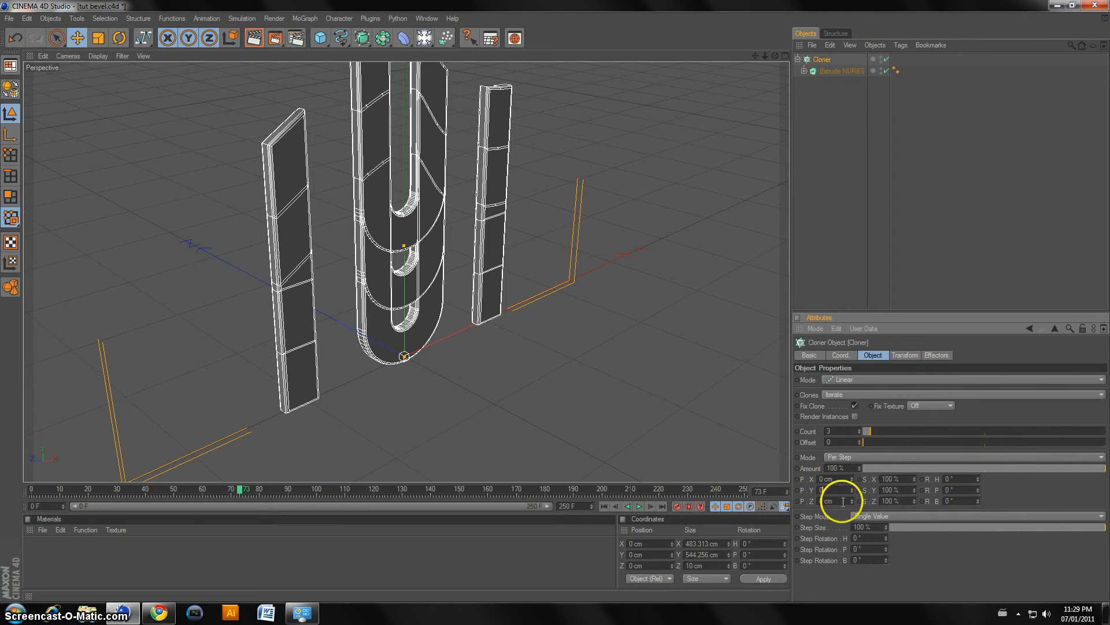
key("Return")
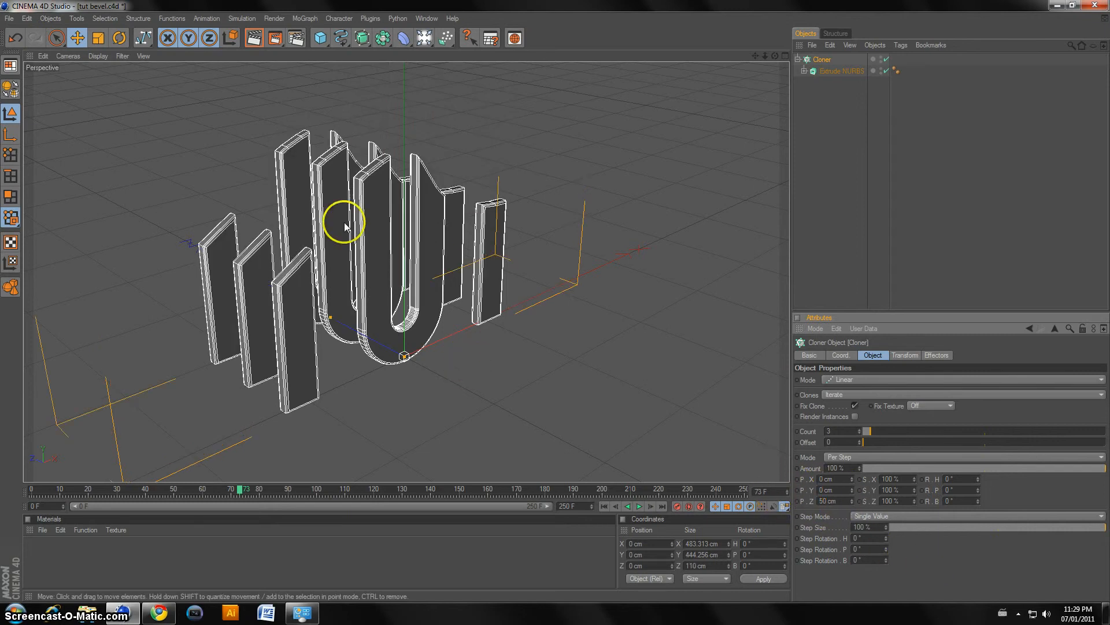
Increase the Cloner's count to 5 and set its per-step Z position to -10 cm.
mouse_move(774, 56)
left_mouse_down()
mouse_move(561, 305)
mouse_move(552, 300)
left_mouse_up()
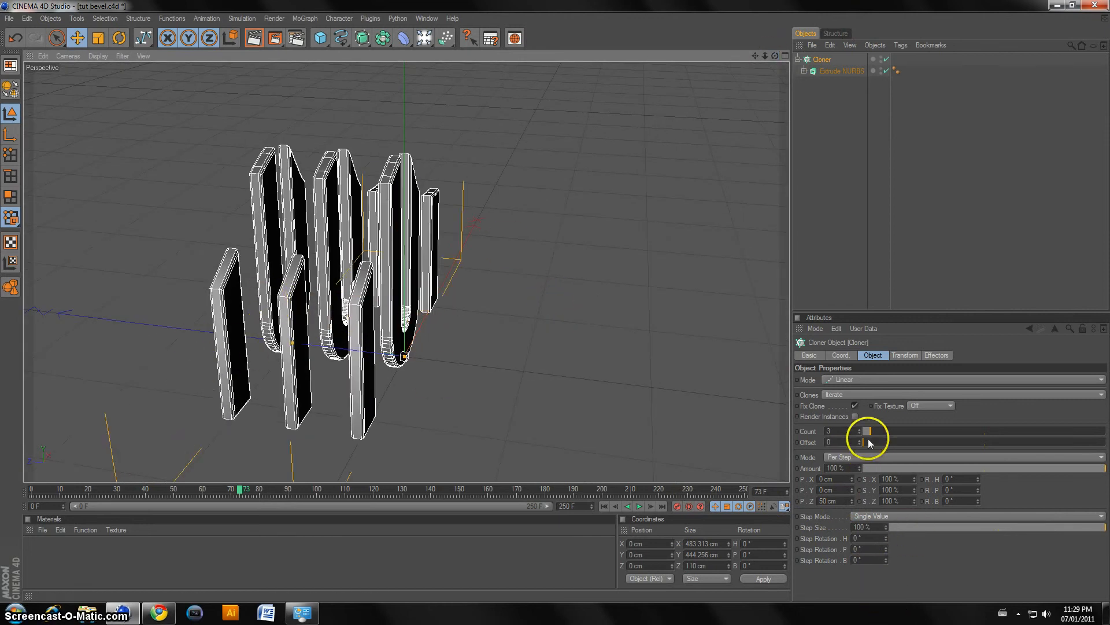
left_click_drag(871, 435, 877, 436)
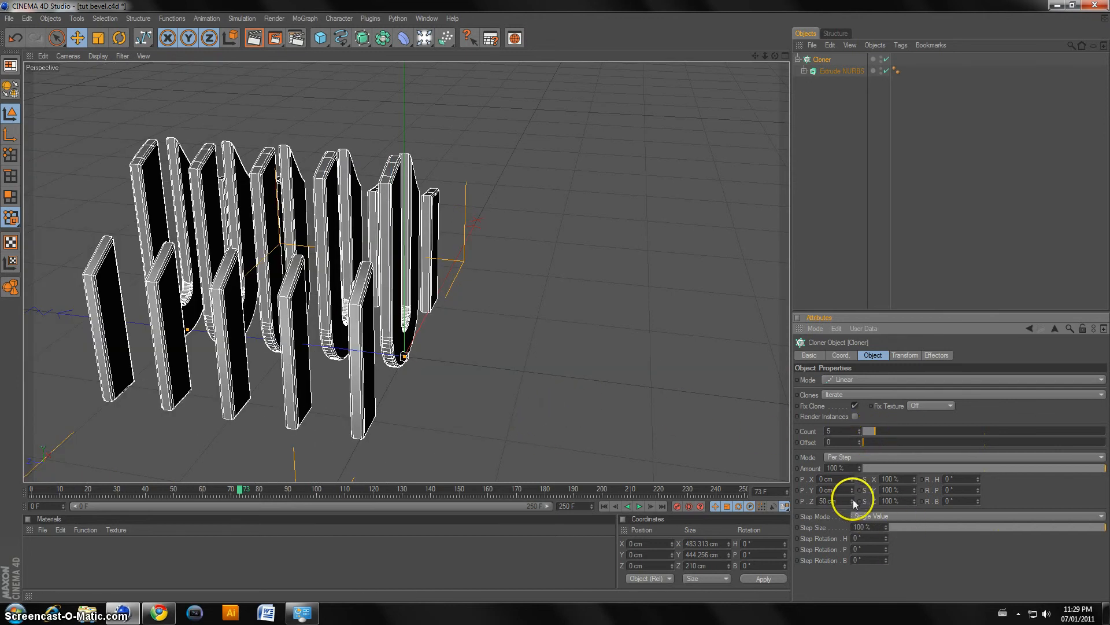
left_click_drag(852, 500, 852, 500)
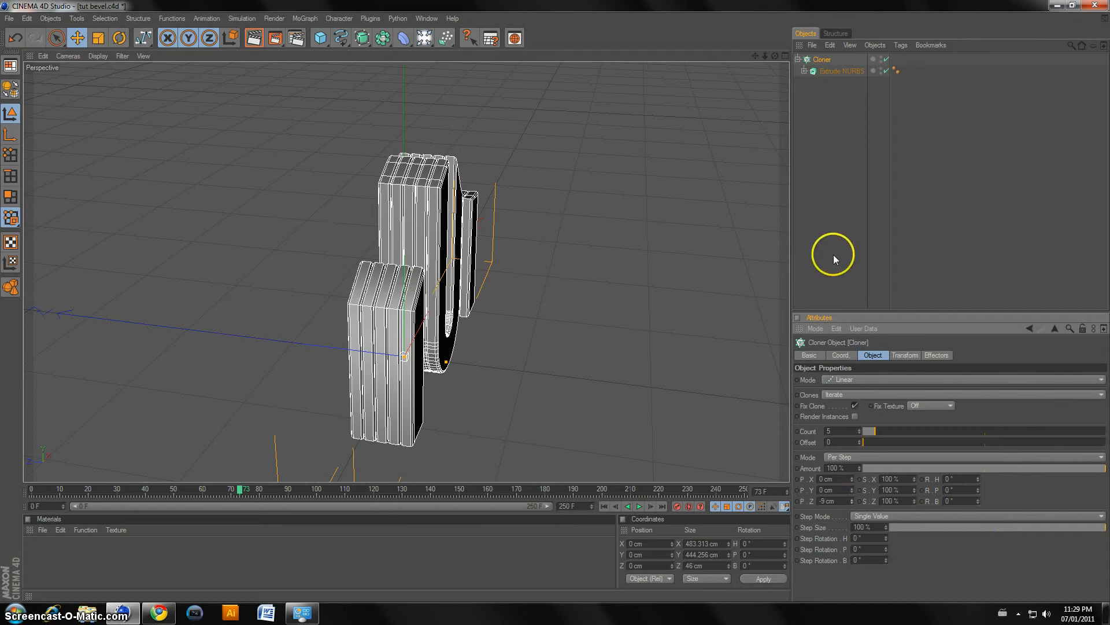
left_click(850, 503)
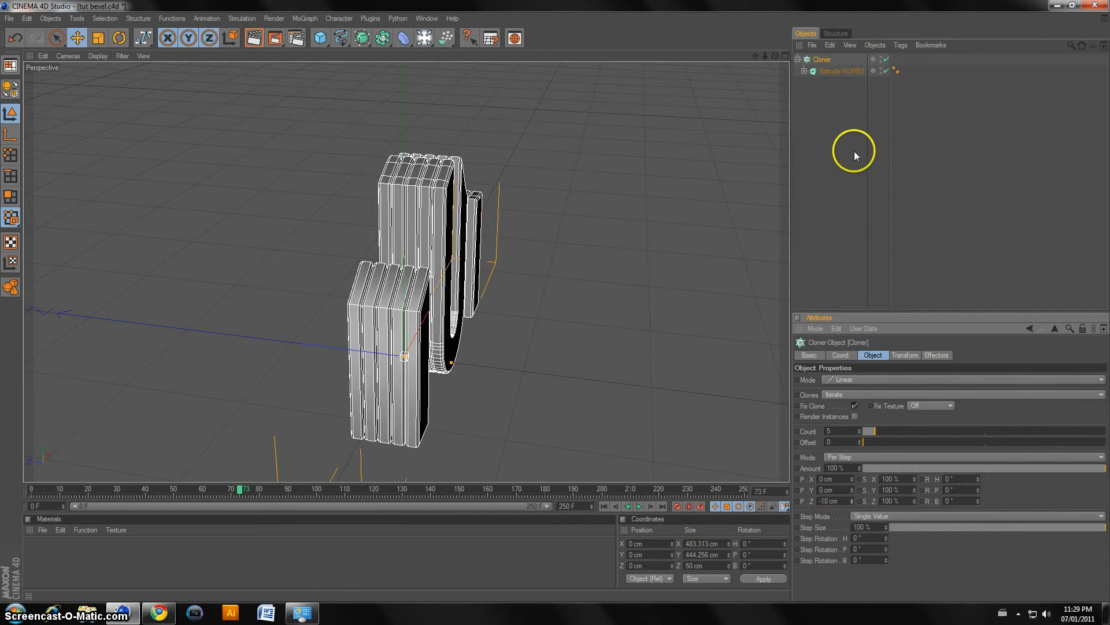
left_click_drag(775, 55, 555, 300)
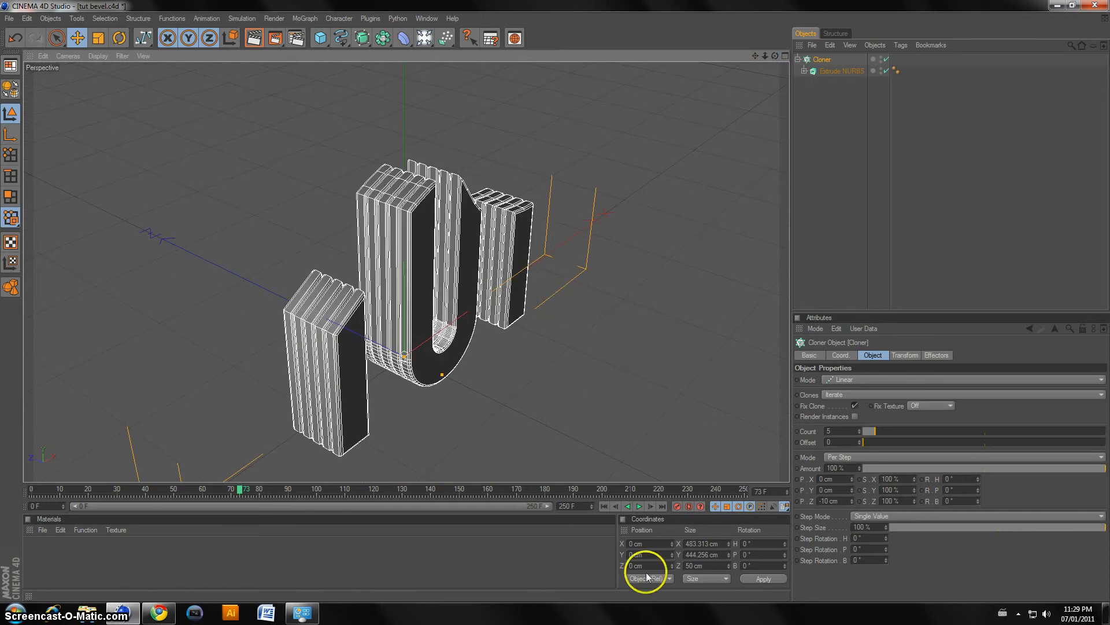
Preview the cloned text's animation from frame 0 and return to the start.
left_click(604, 507)
left_click(639, 507)
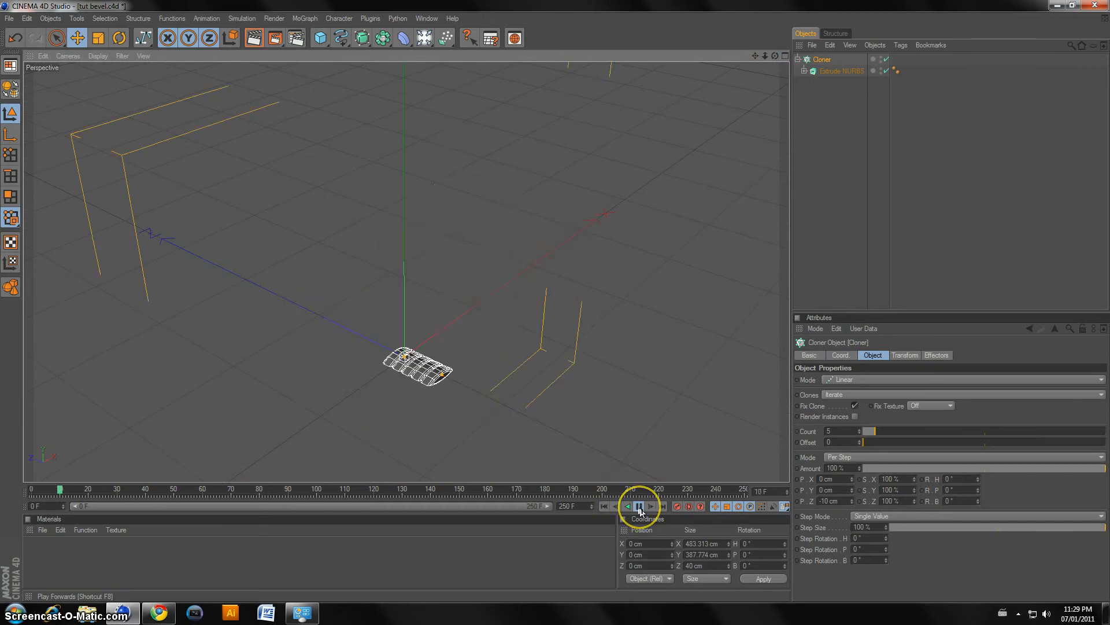
left_click(639, 507)
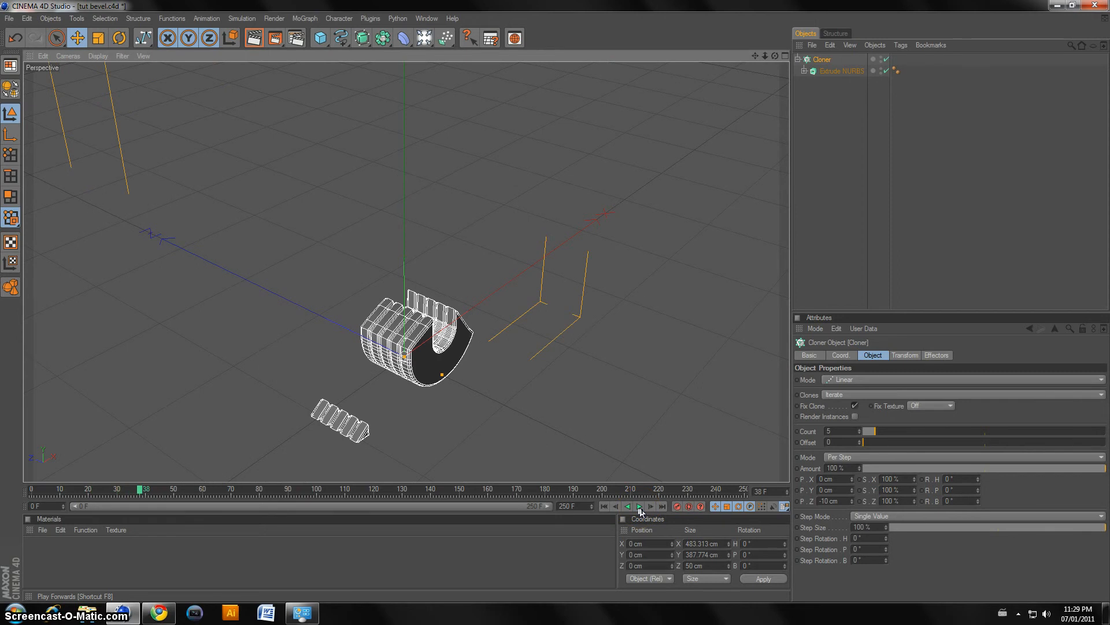
left_click(639, 507)
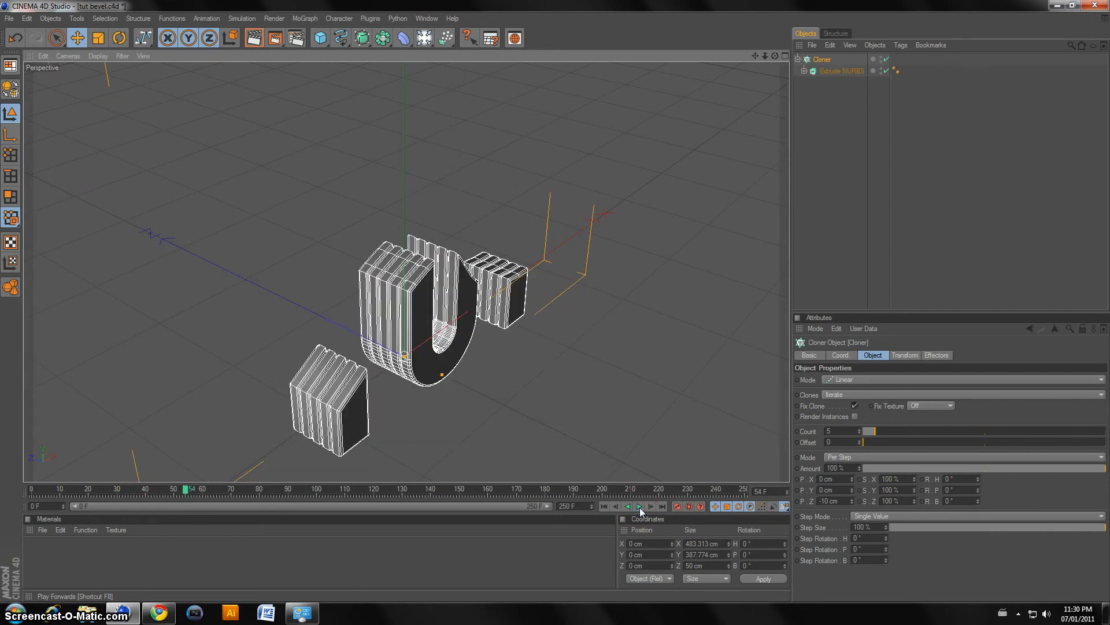
left_click(605, 507)
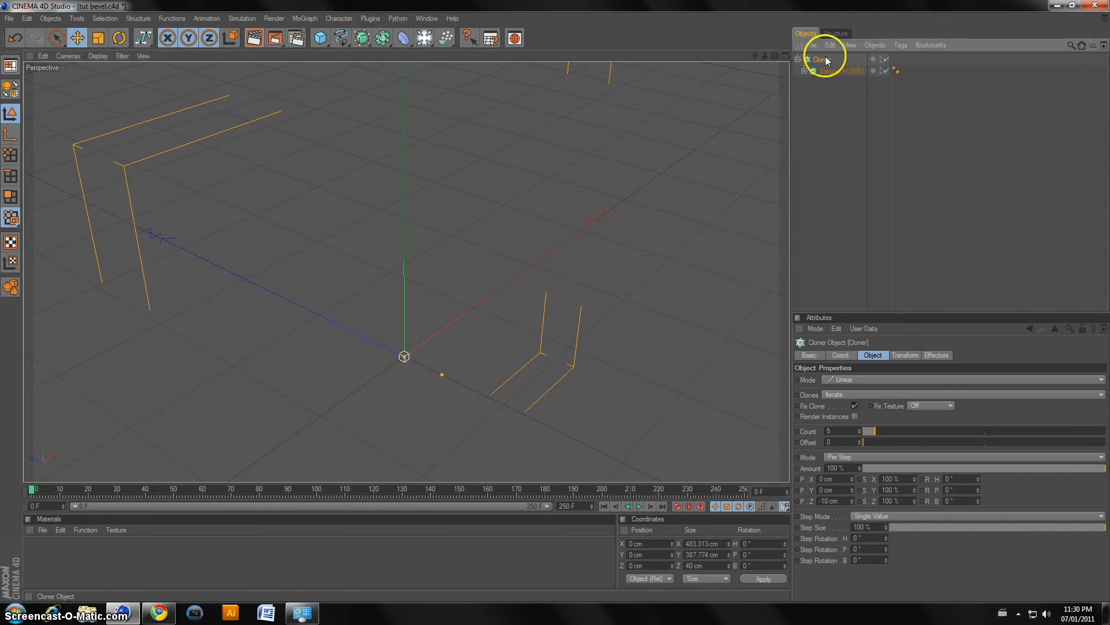
Add a Step effector to the Cloner and go to frame 52 to view its effect.
left_click(303, 18)
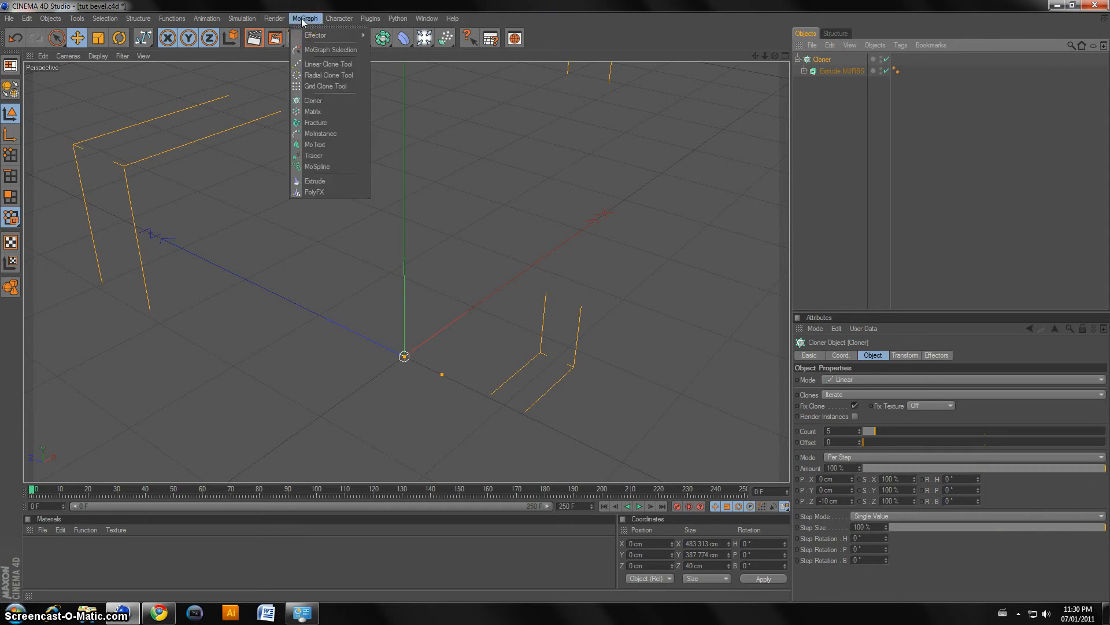
left_click(314, 36)
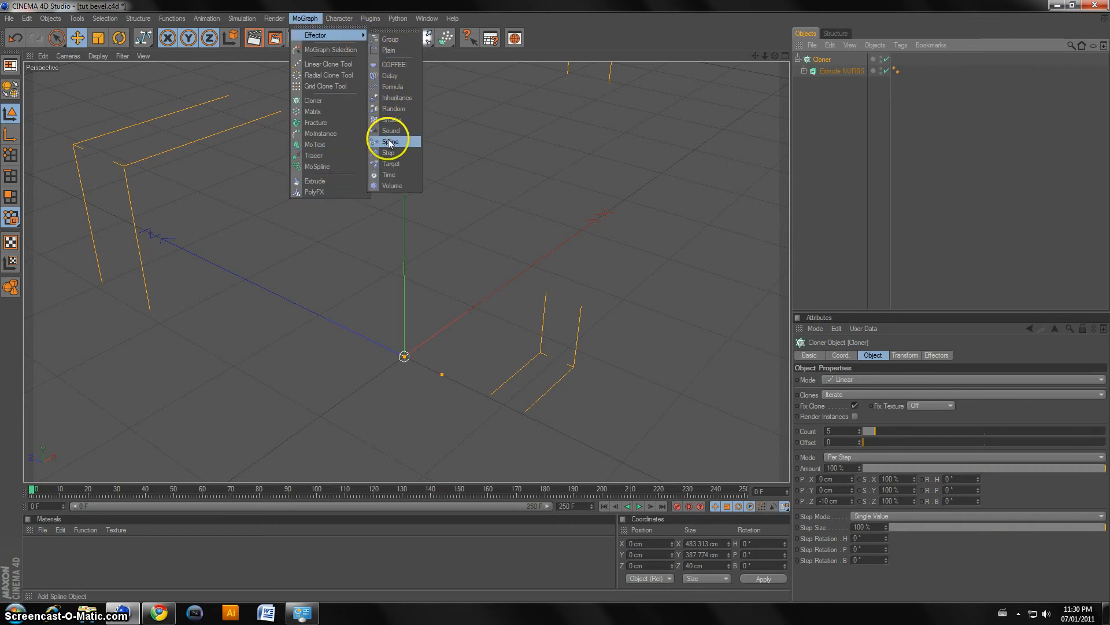
left_click(393, 152)
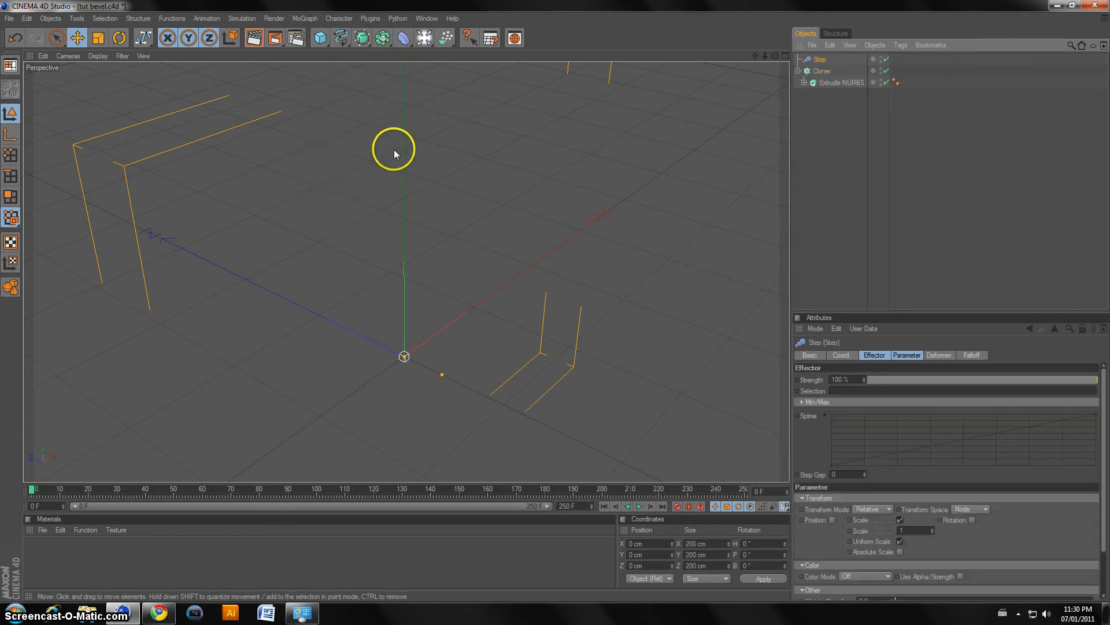
left_click(179, 488)
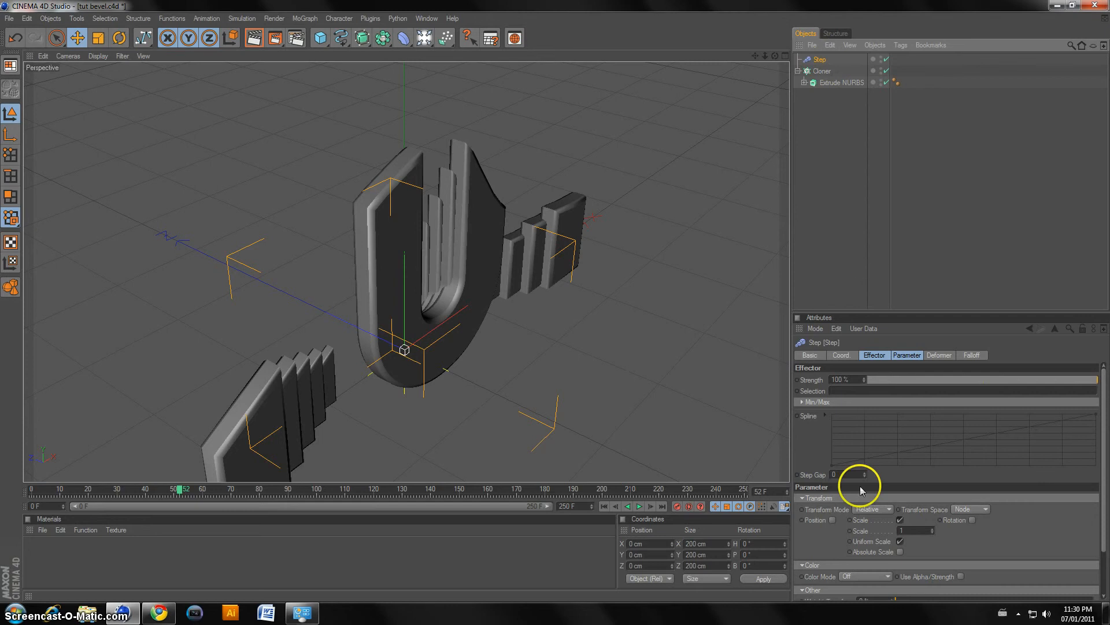
Disable Scale in the Step effector's parameters and set its time offset to 17 F.
scroll(868, 521, "down", 2)
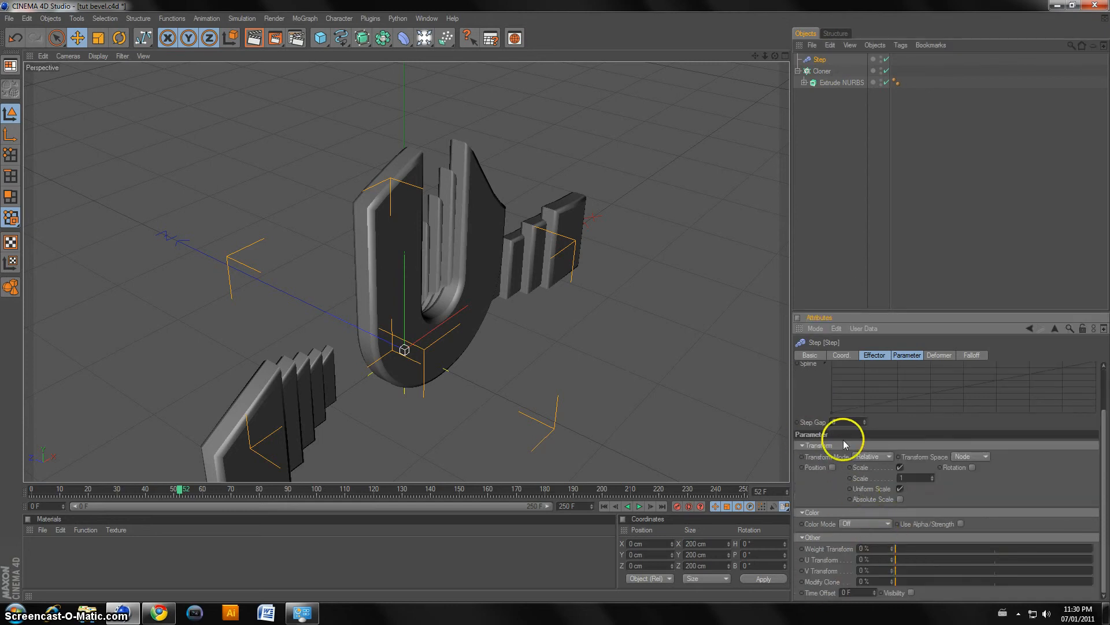
left_click(898, 357)
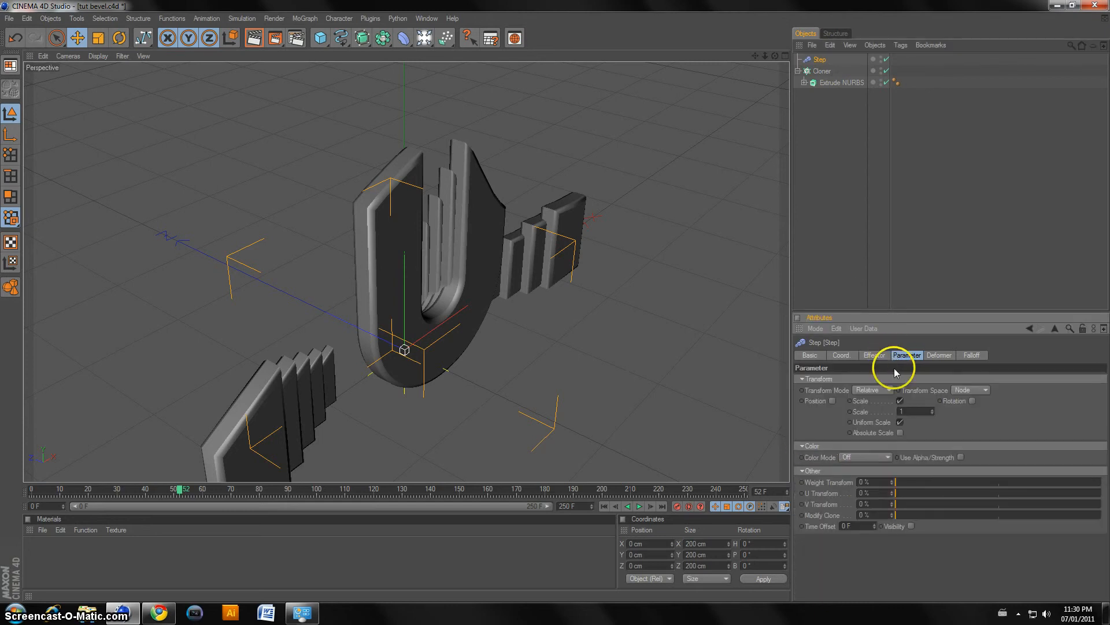
left_click(900, 401)
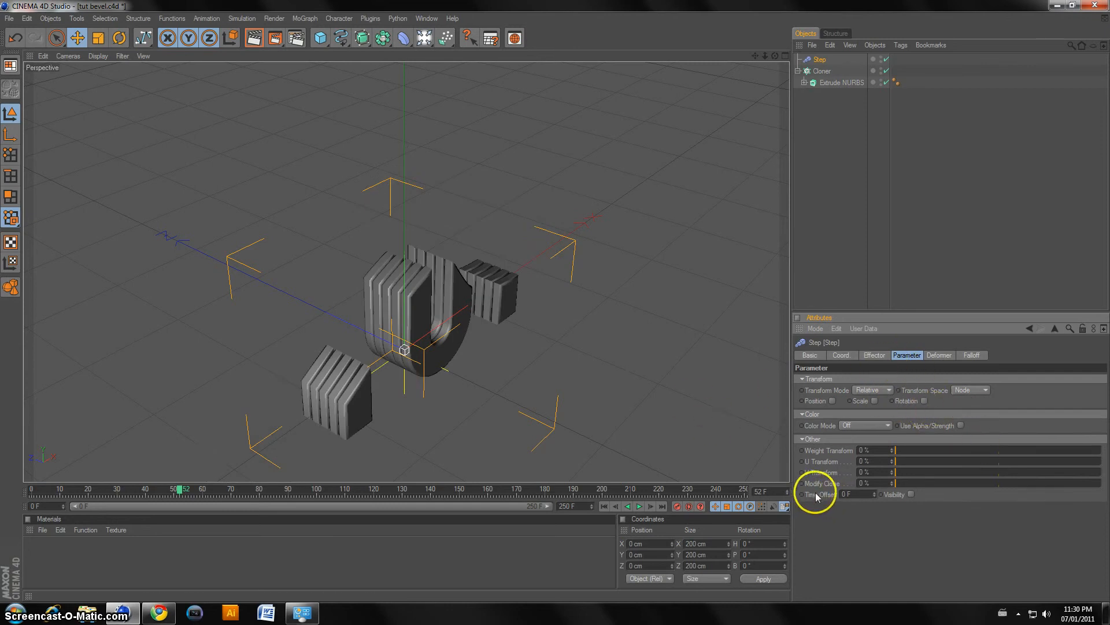
double_click(846, 494)
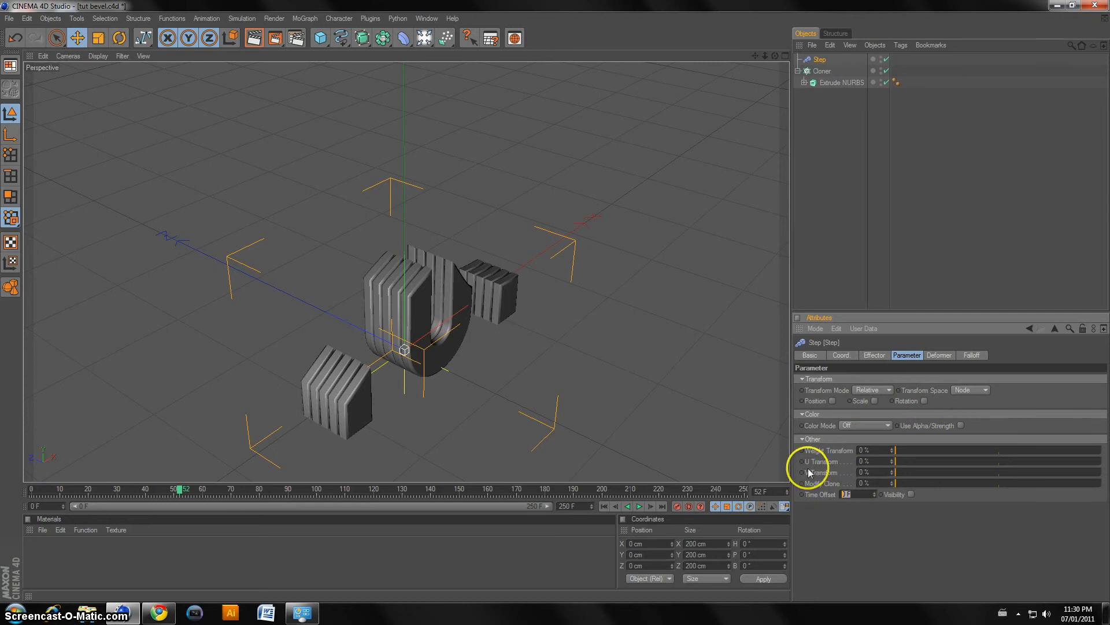
type("17")
key("Return")
left_click(789, 567)
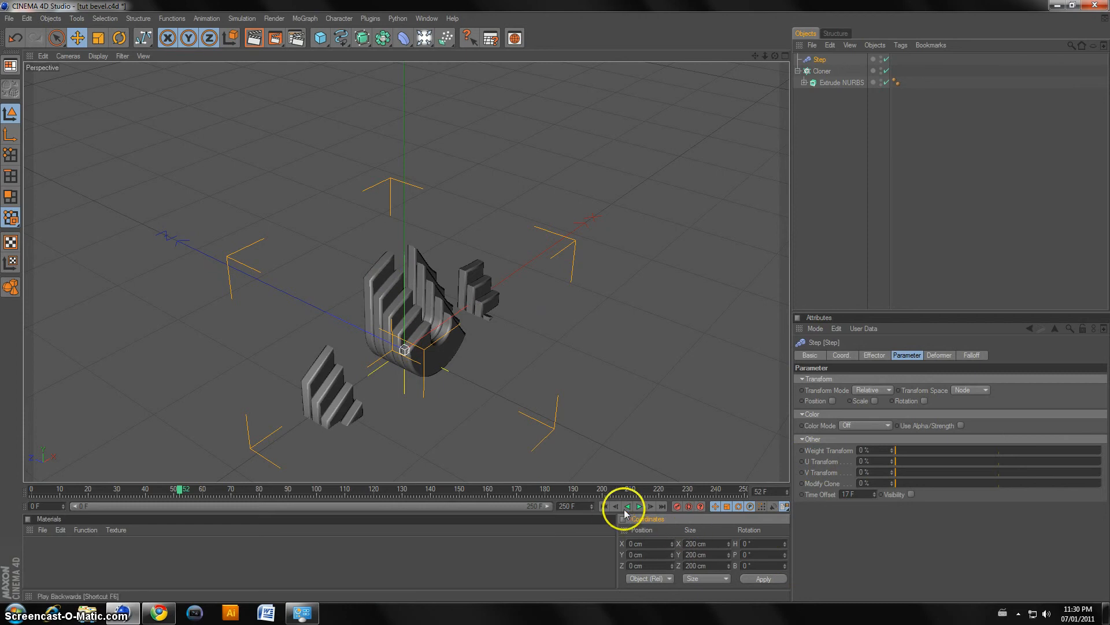
Play the time-offset layers from frame 0 to check the staggered reveal.
left_click(605, 507)
left_click(639, 506)
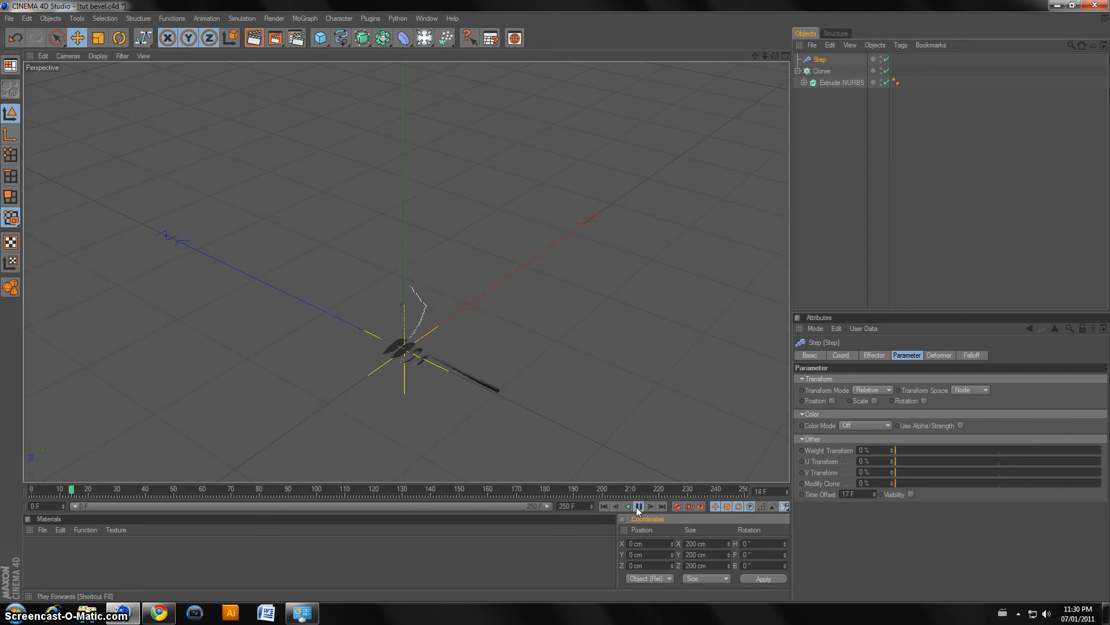
left_click(638, 507)
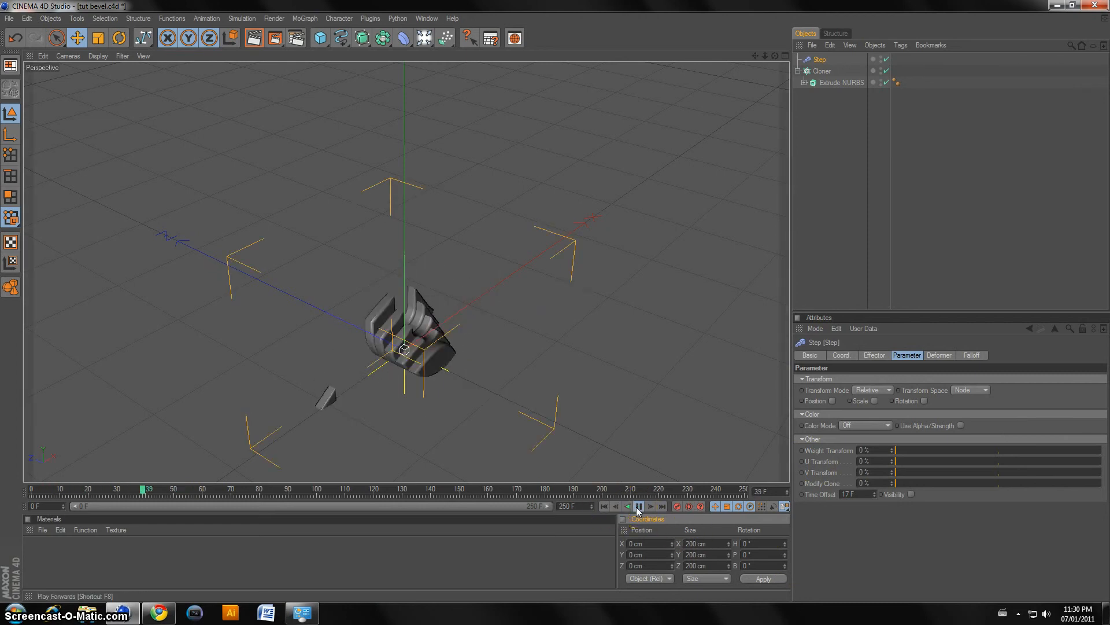
left_click(638, 506)
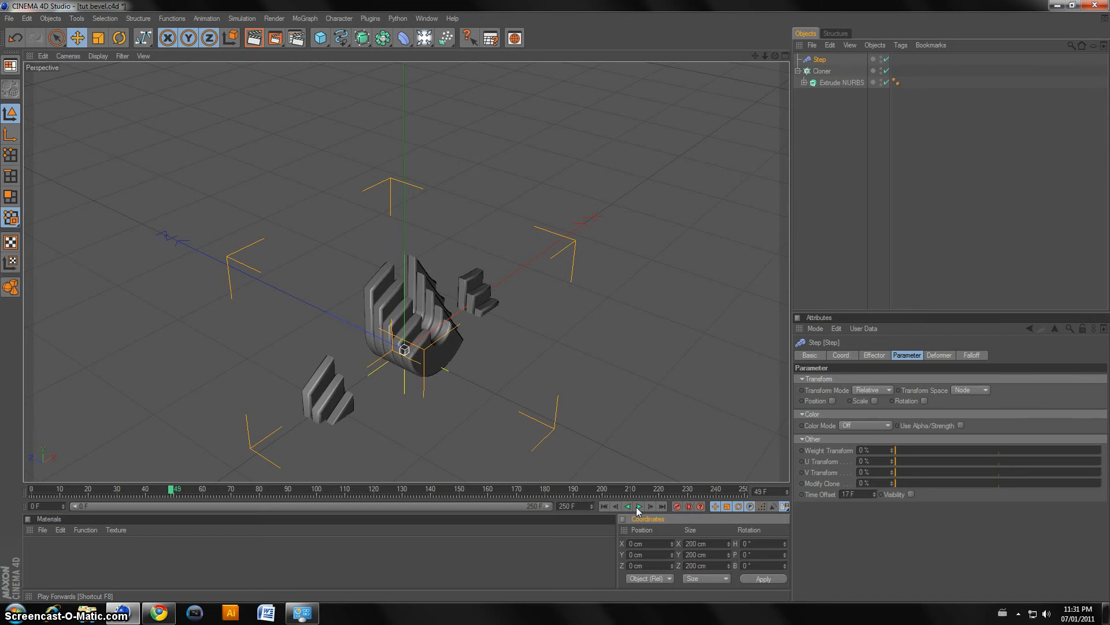
left_click(641, 506)
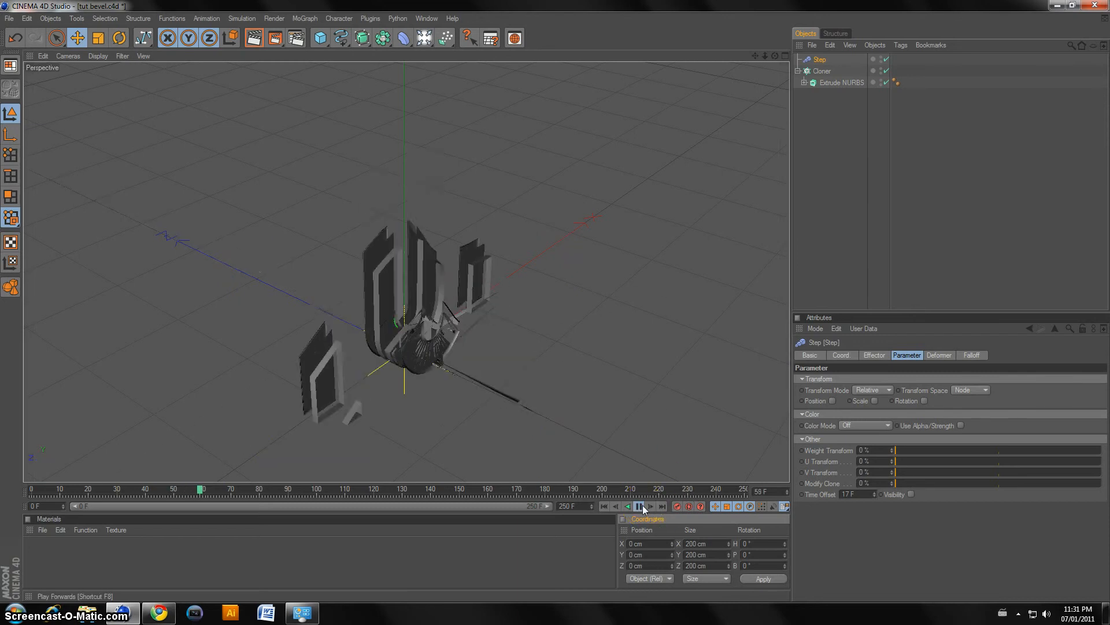
Test-render the perspective view at frame 83 and turn off Global Illumination in the render settings.
mouse_move(570, 489)
left_mouse_down()
mouse_move(216, 490)
mouse_move(268, 489)
left_mouse_up()
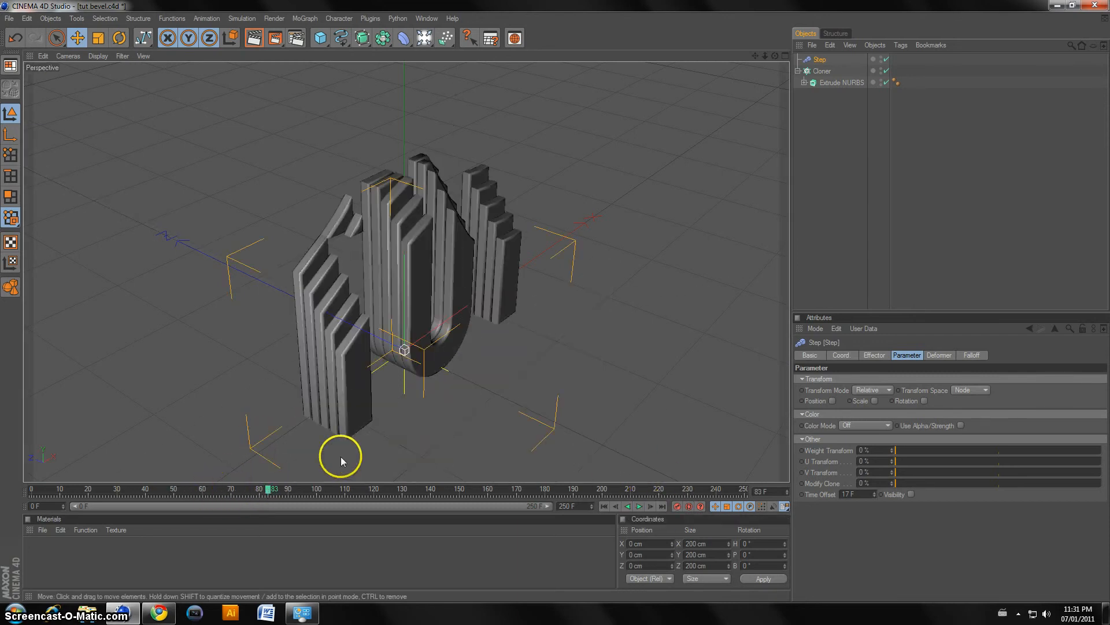
left_click(253, 38)
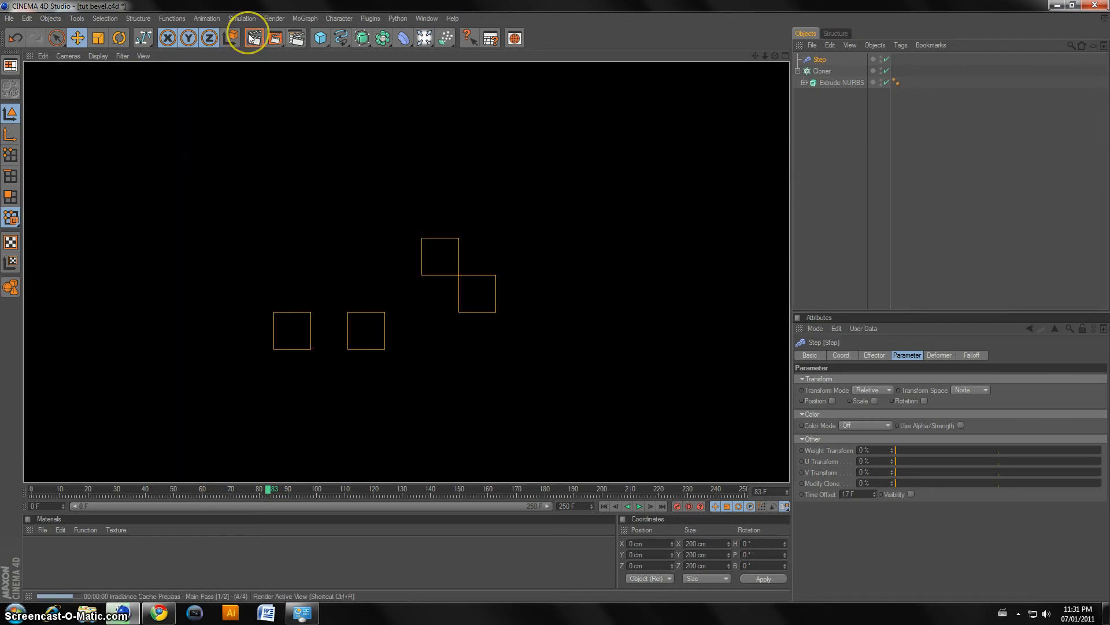
left_click(293, 40)
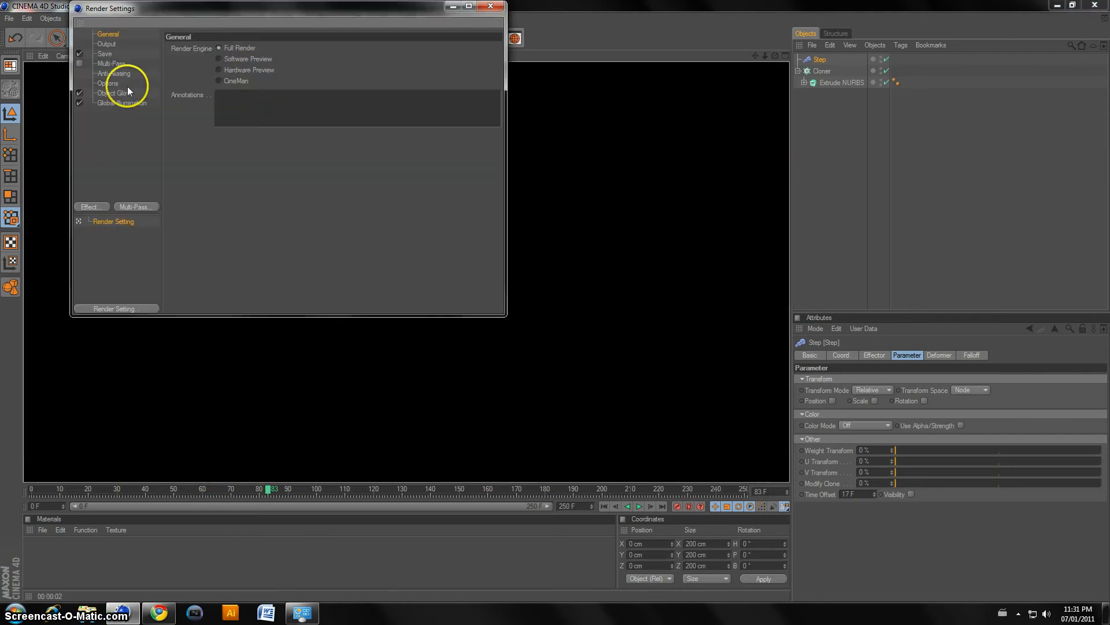
left_click(83, 104)
left_click(491, 5)
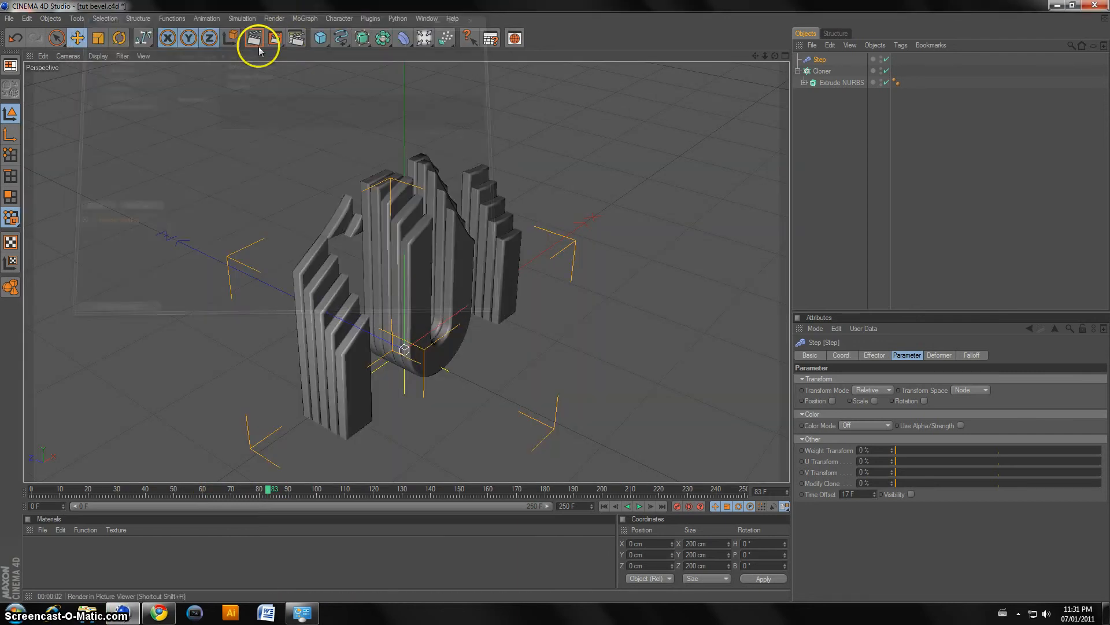
Test-render the perspective view of the text layers without Global Illumination.
left_click(252, 40)
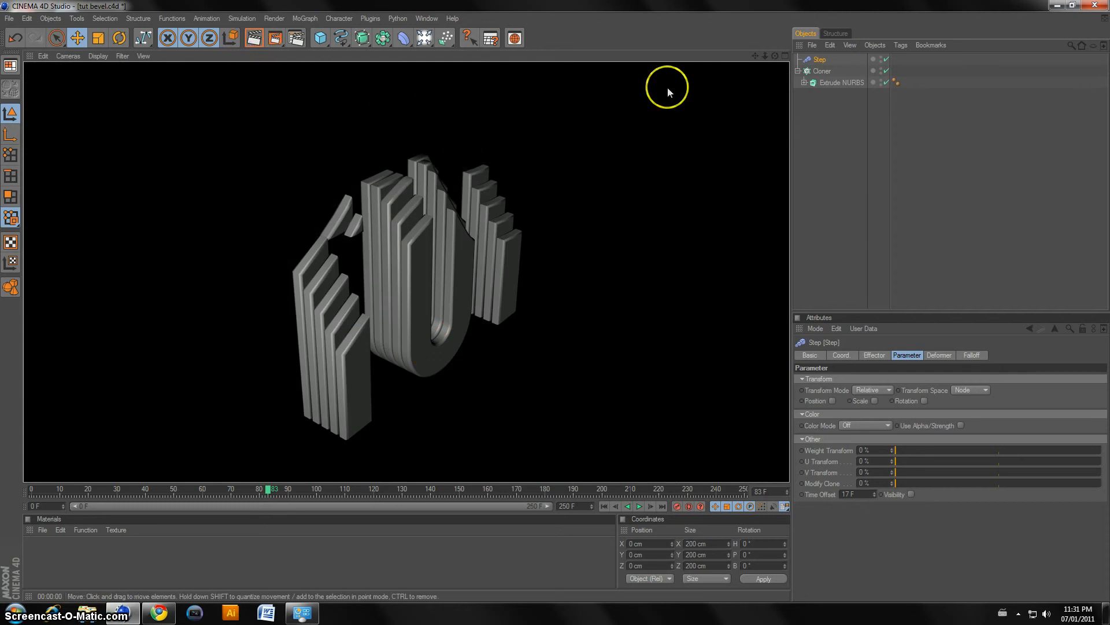
left_click_drag(775, 55, 555, 300)
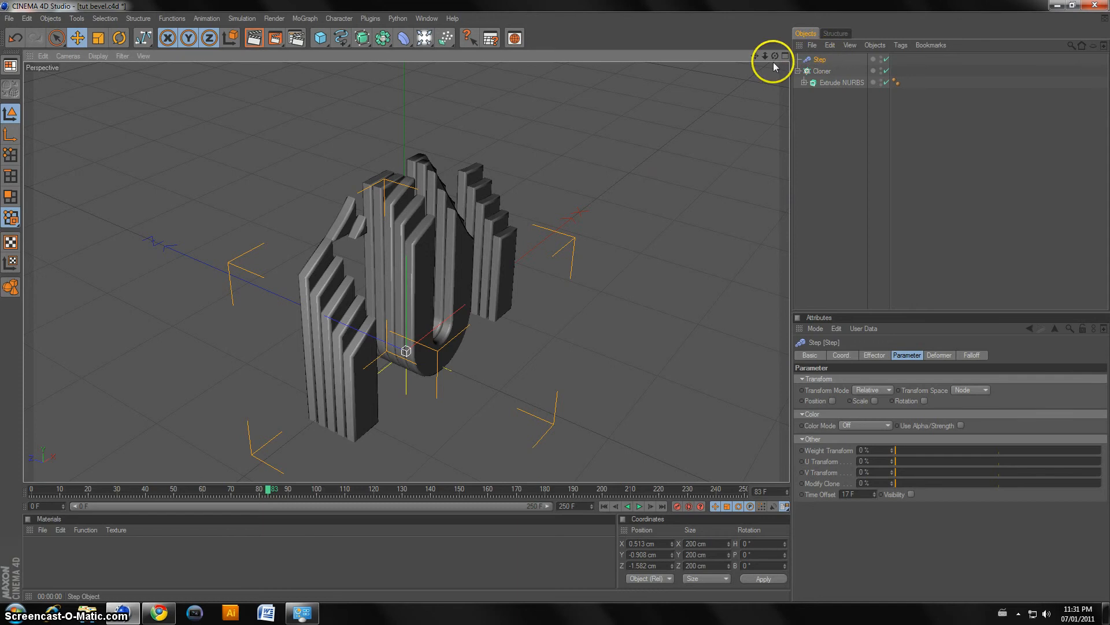
Add a Shader effector to the Cloner and disable Scale in its parameters.
left_click(823, 70)
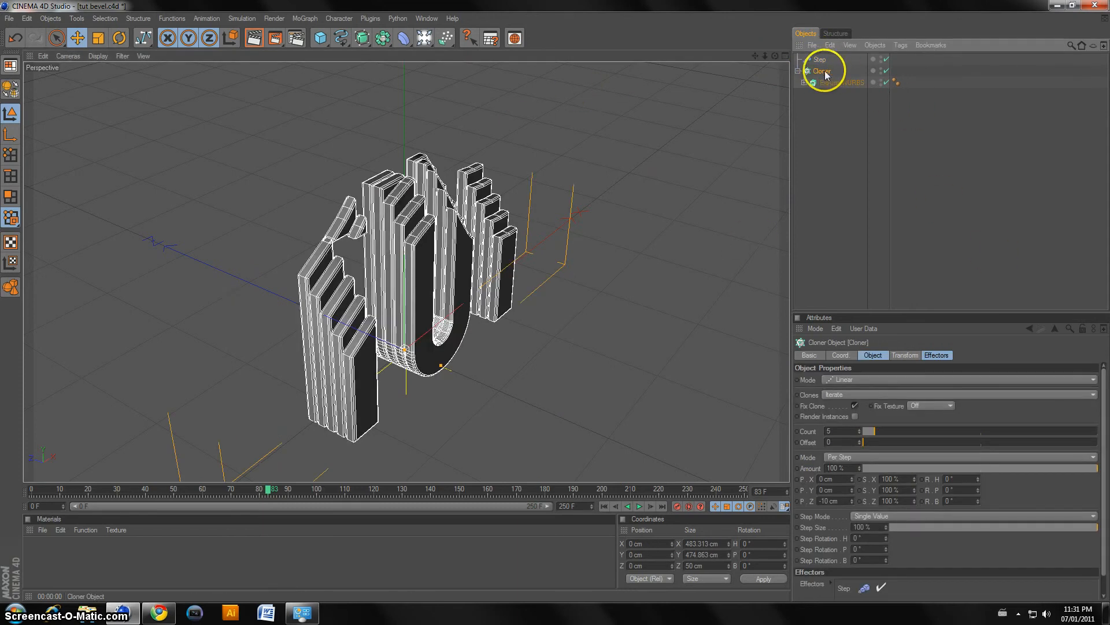
left_click(305, 18)
mouse_move(315, 35)
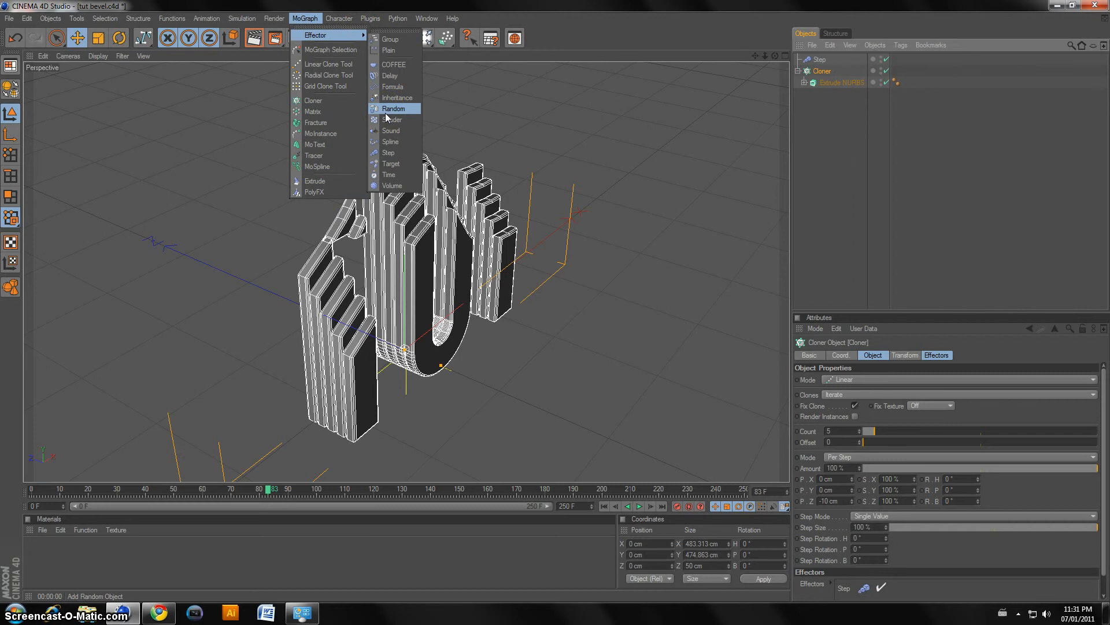
left_click(389, 118)
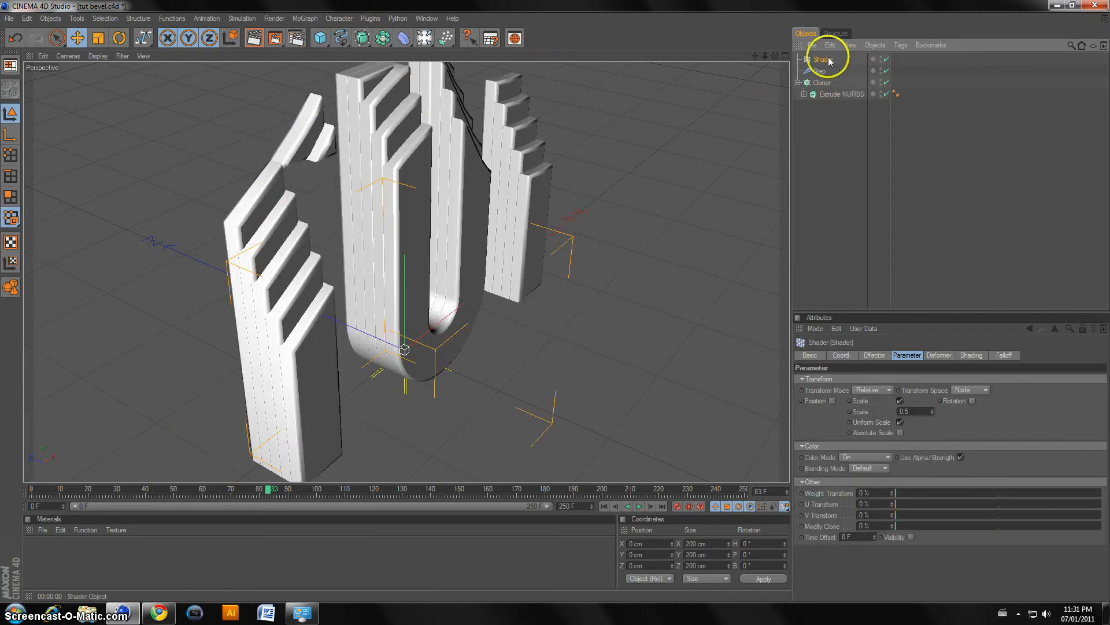
left_click(901, 401)
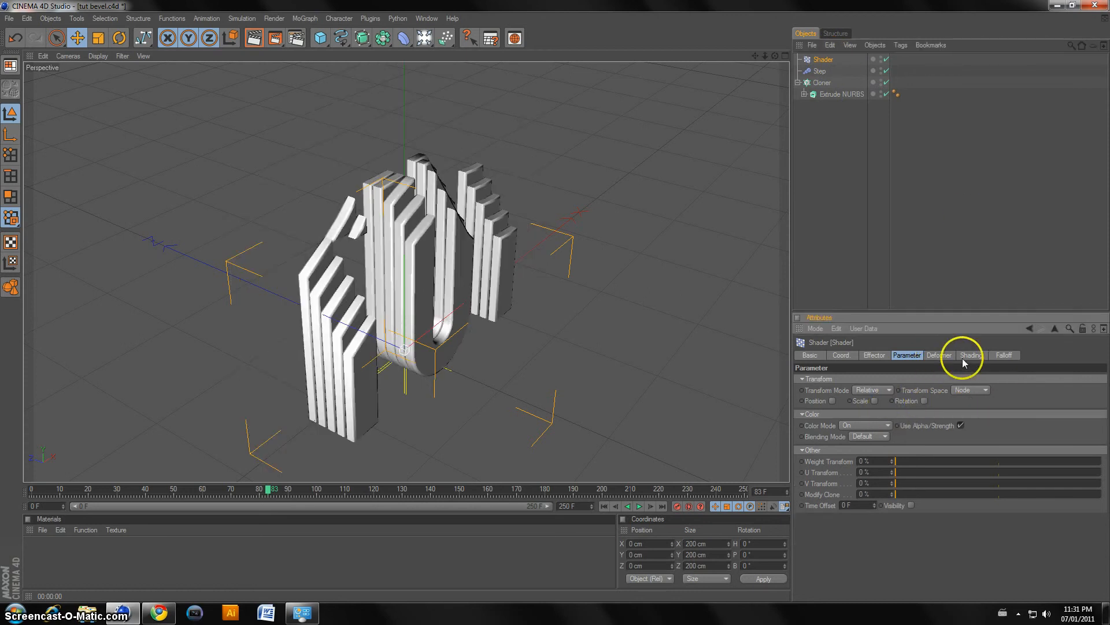
Set the Shader effector's shading channel to Color.
left_click(963, 359)
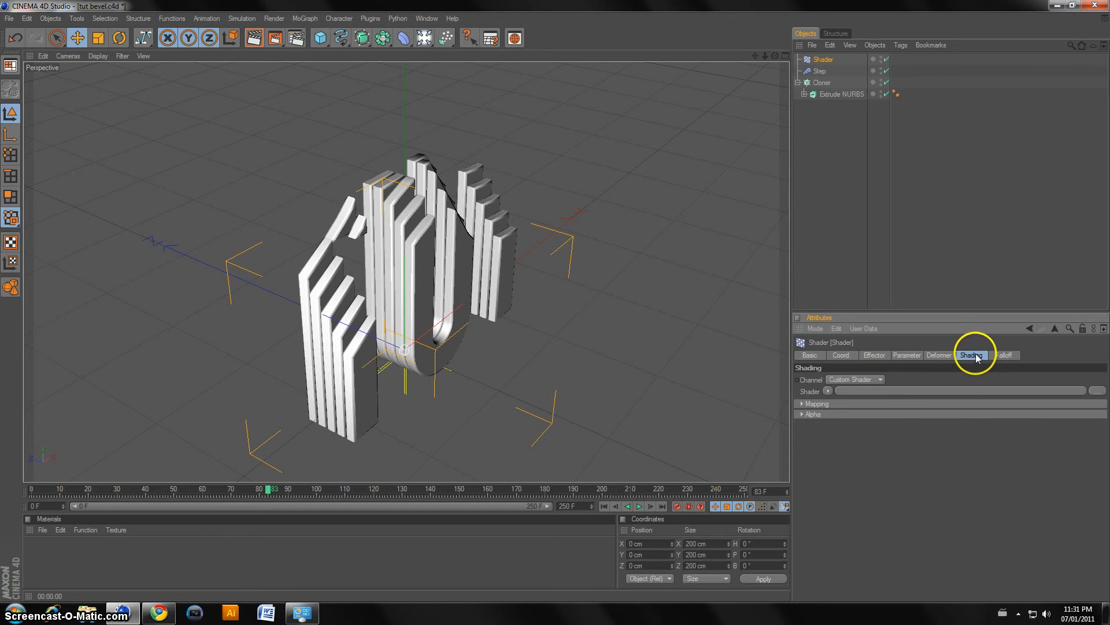
left_click(851, 380)
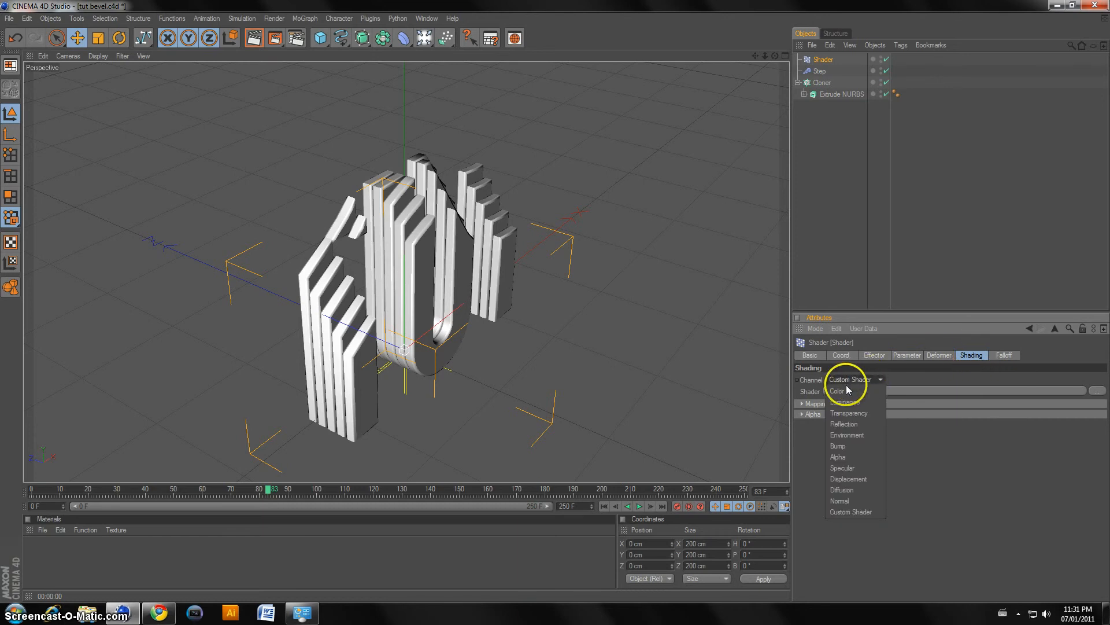
left_click(838, 391)
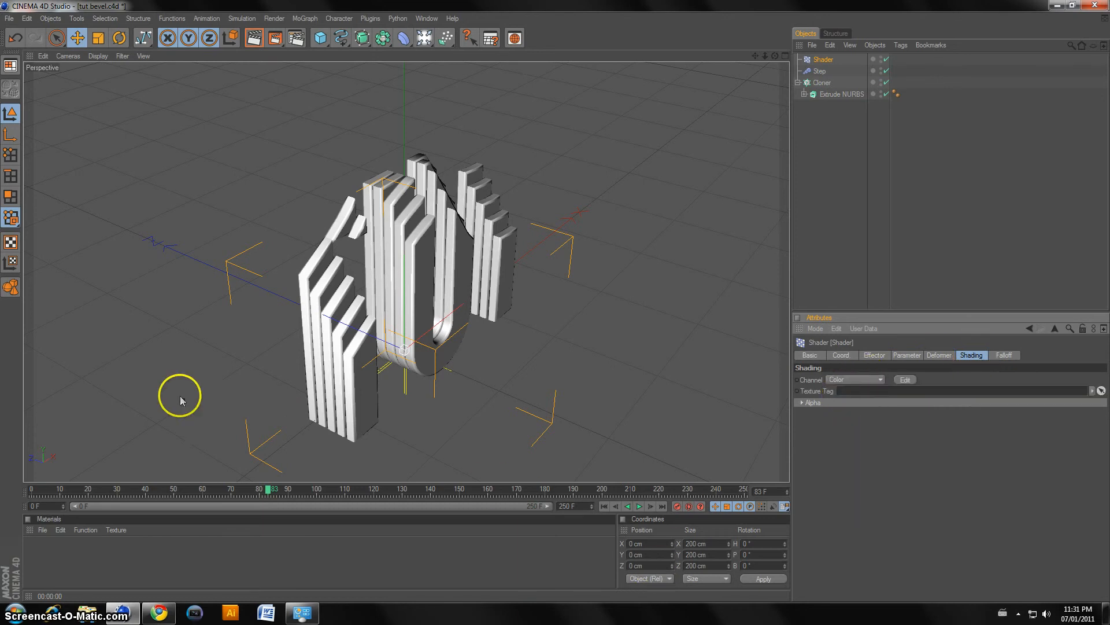
Create a new material and open it in the Material Editor.
double_click(70, 556)
left_click(60, 530)
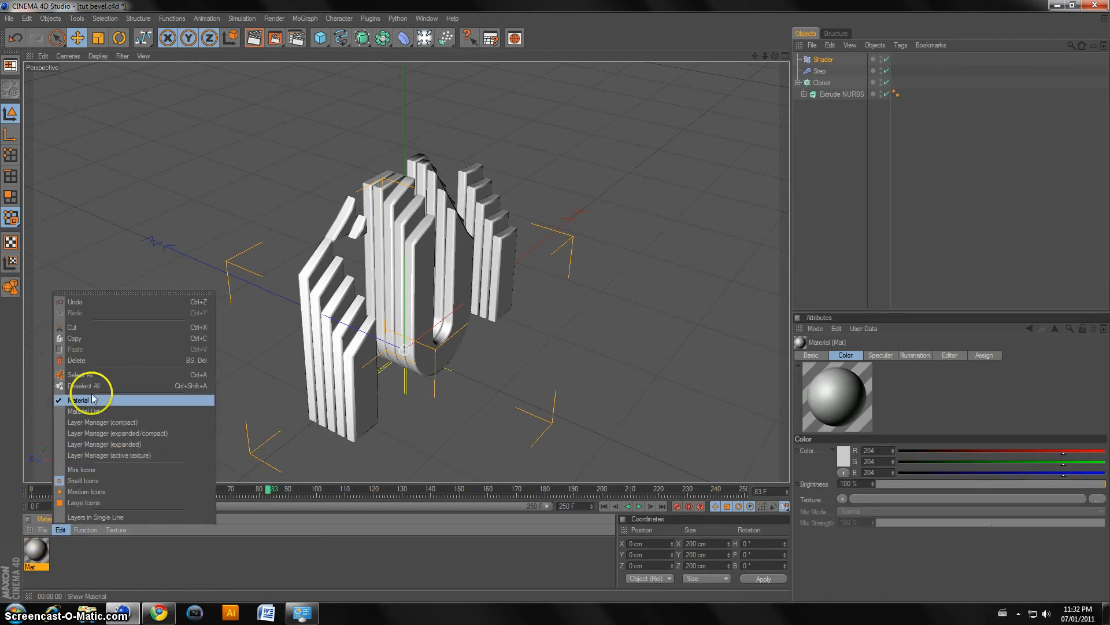
left_click(43, 529)
mouse_move(73, 403)
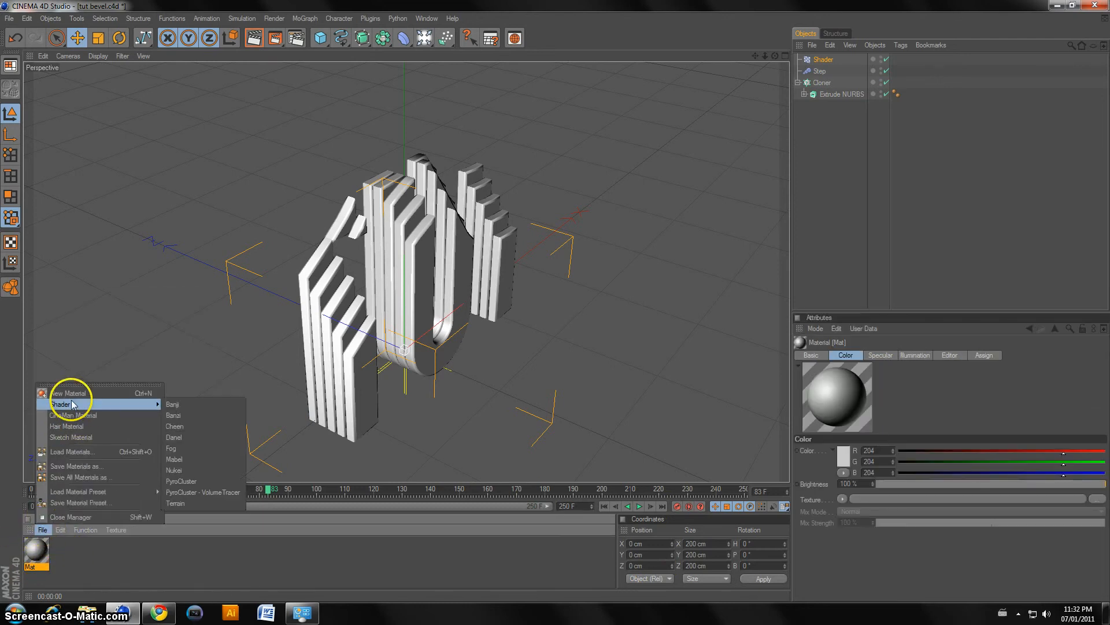
left_click(72, 565)
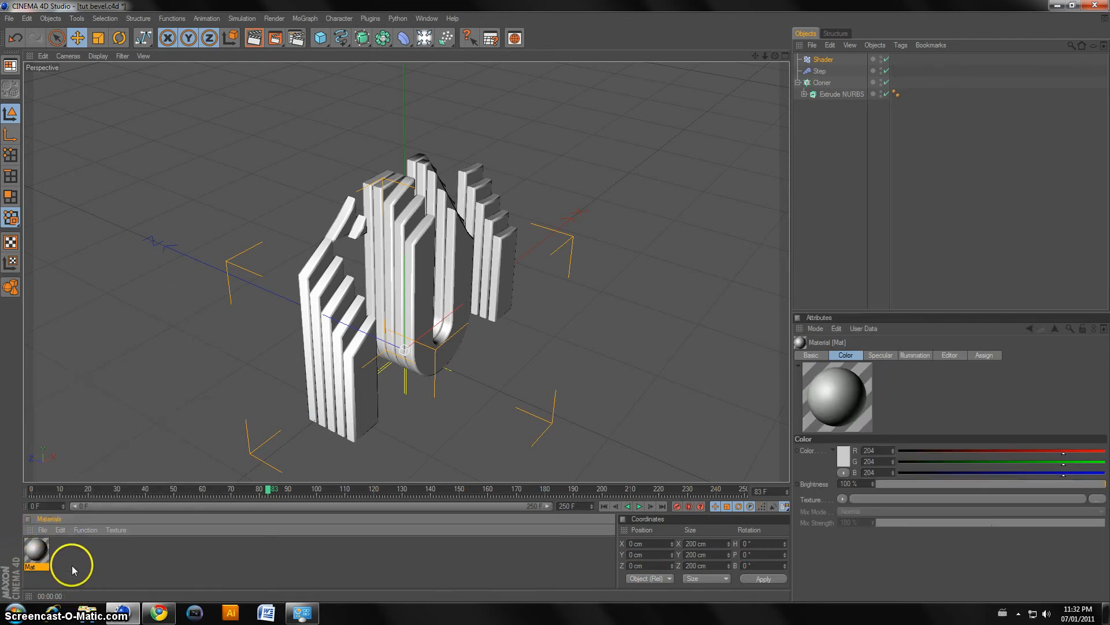
double_click(35, 552)
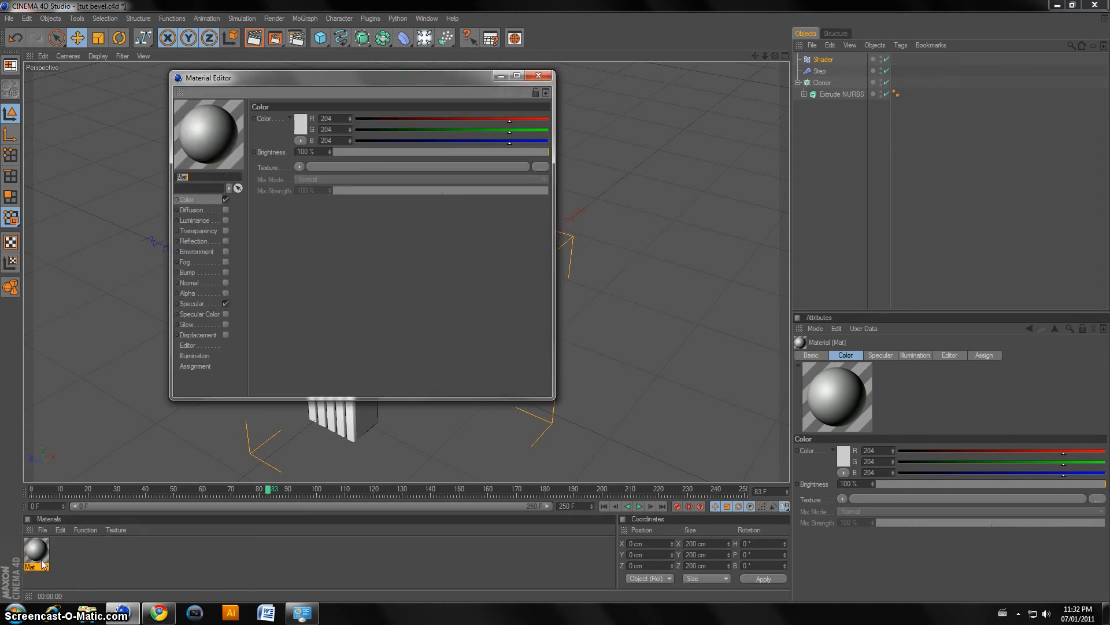
type("p")
double_click(180, 177)
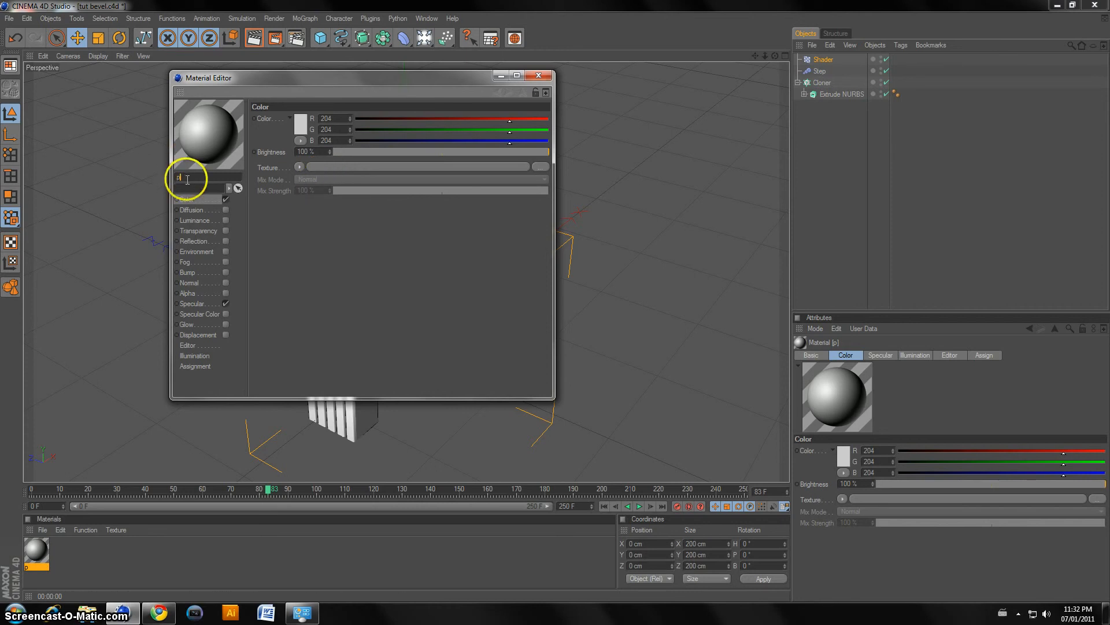
key("BackSpace")
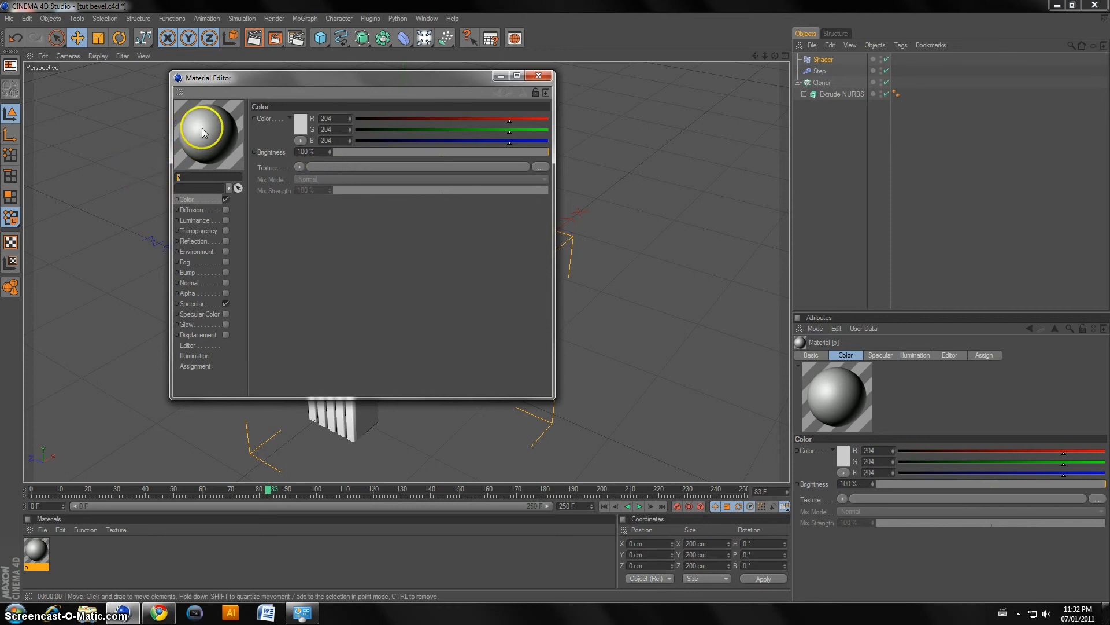
type("Mat")
key("Return")
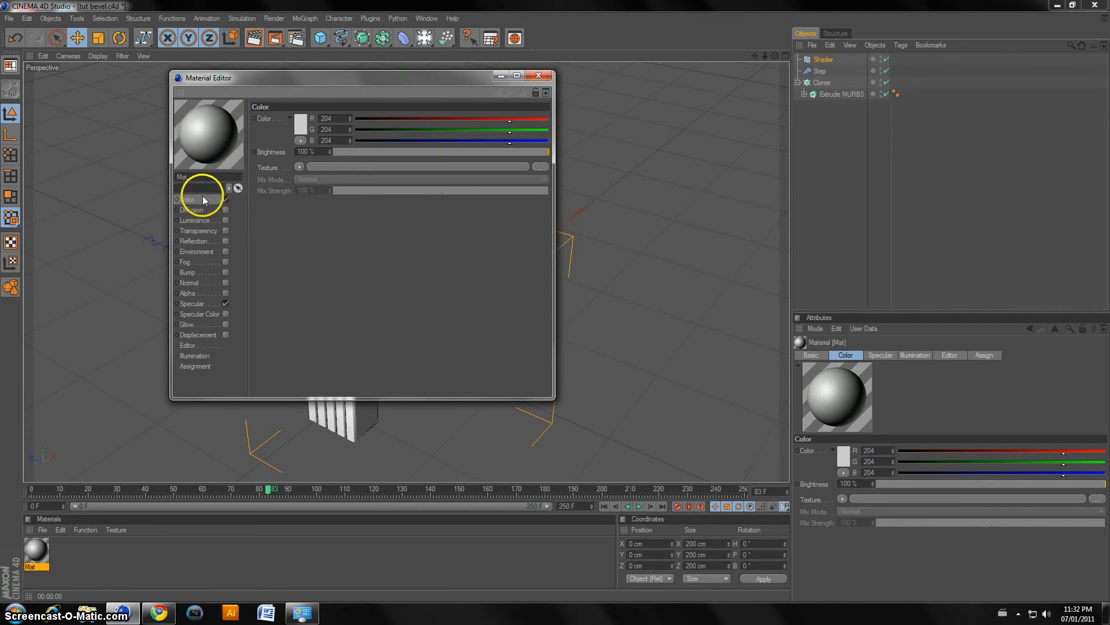
Load a Gradient into the material's color texture and open its shader properties.
left_click(299, 168)
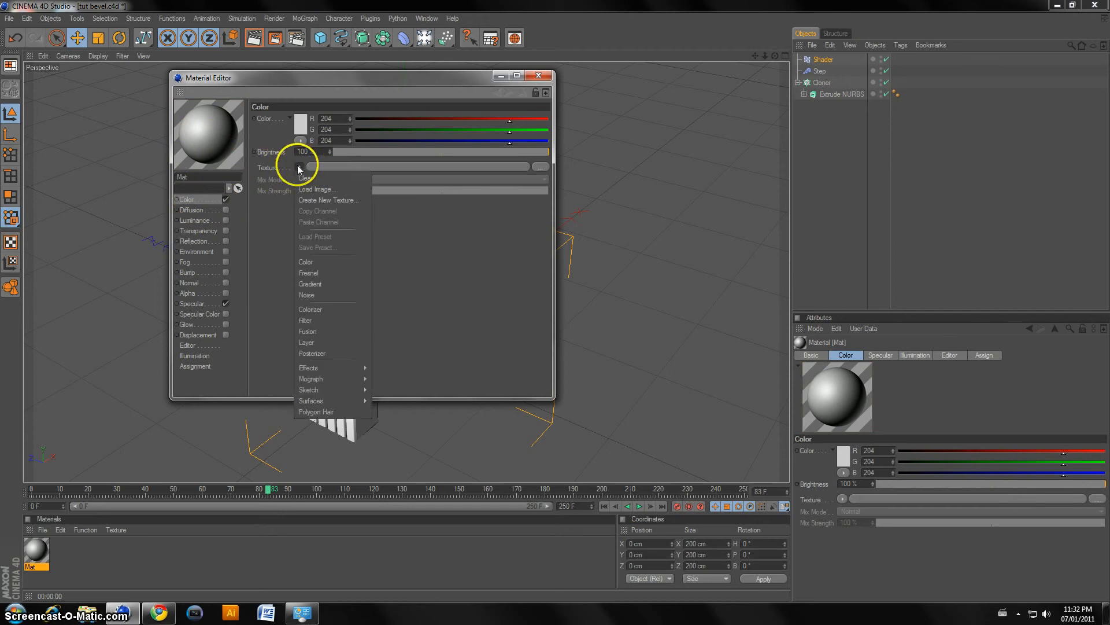
left_click(322, 284)
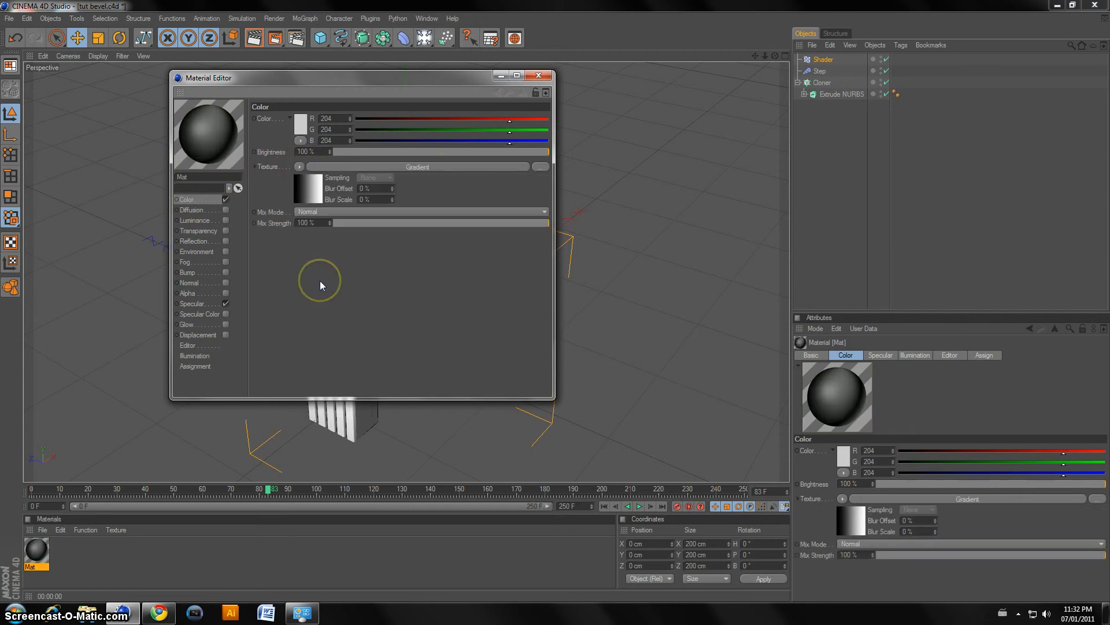
left_click(308, 184)
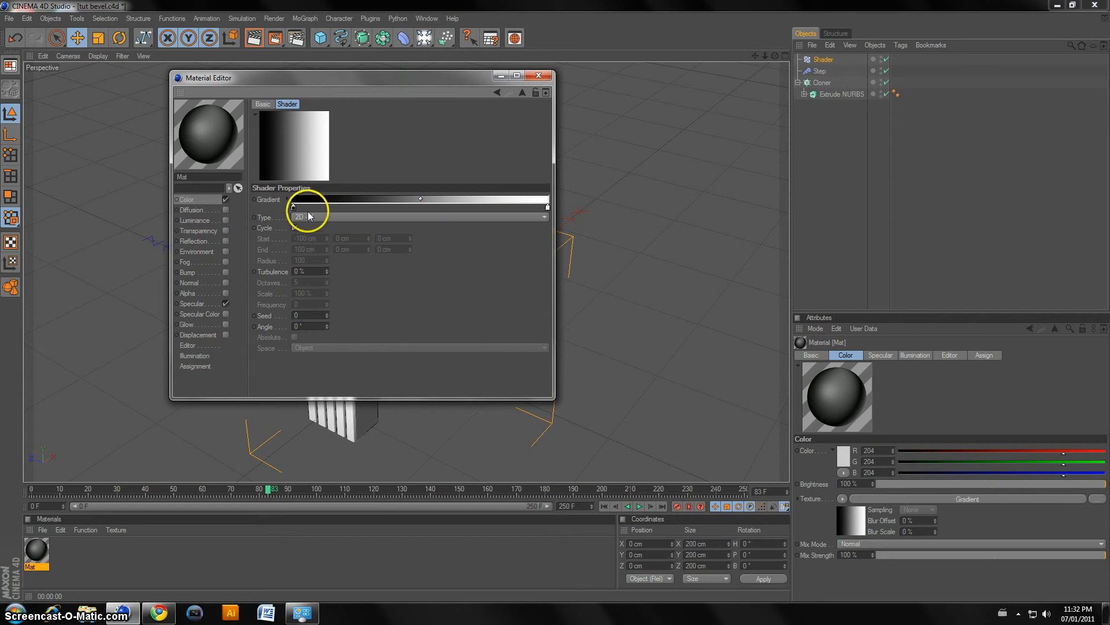
Color the gradient's start knot orange (R 249, G 79, B 0) and its end knot red, and close the Material Editor.
double_click(294, 207)
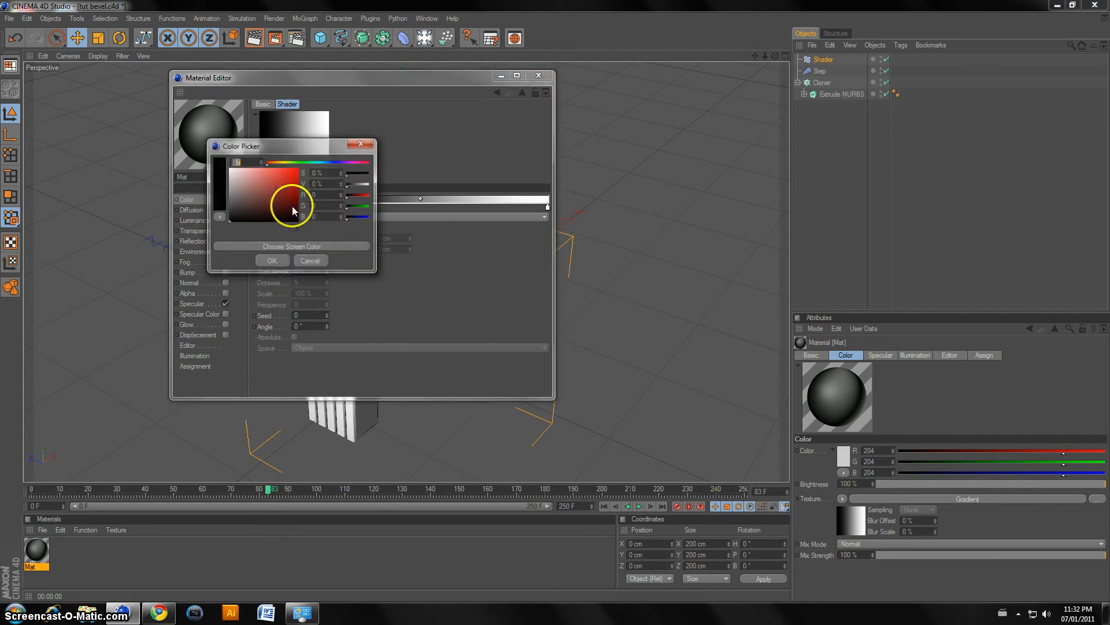
left_click(272, 163)
left_click_drag(273, 168, 346, 169)
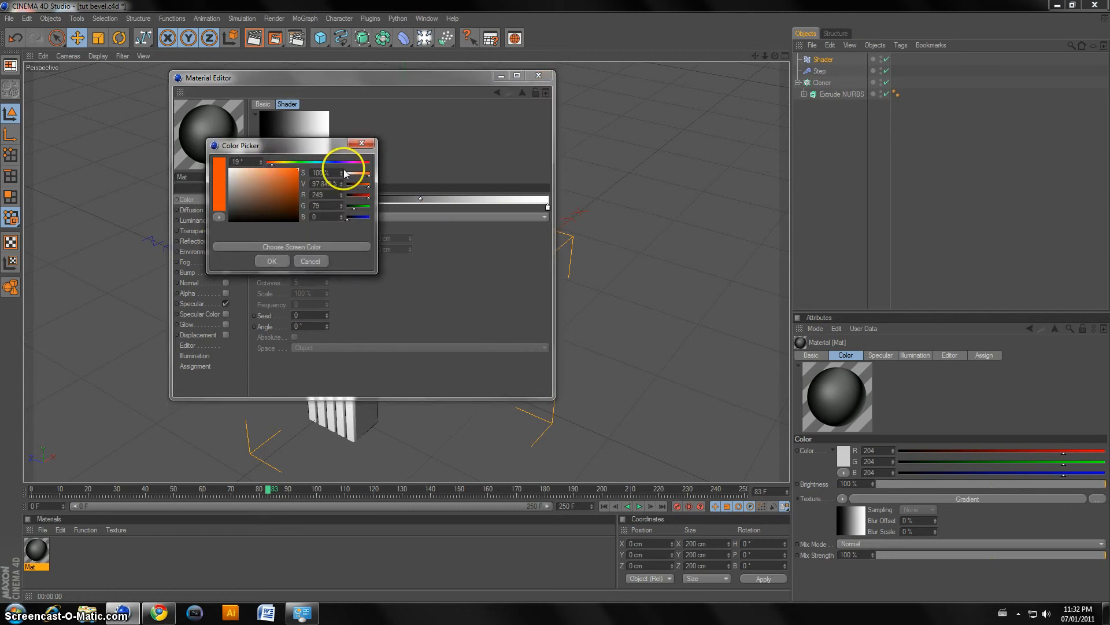
left_click(276, 261)
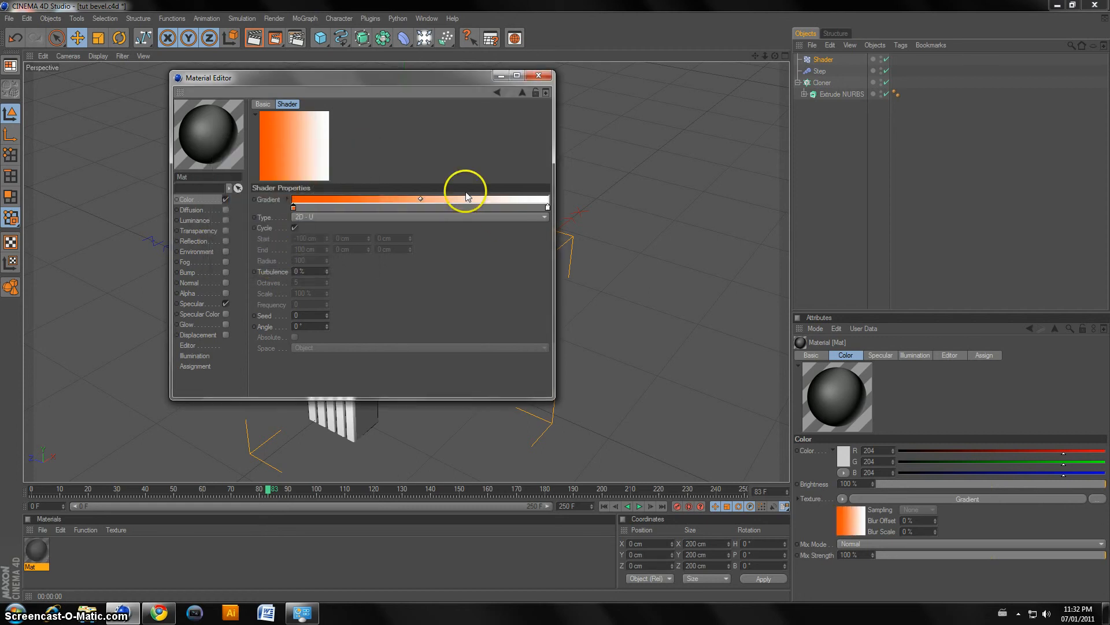
double_click(546, 207)
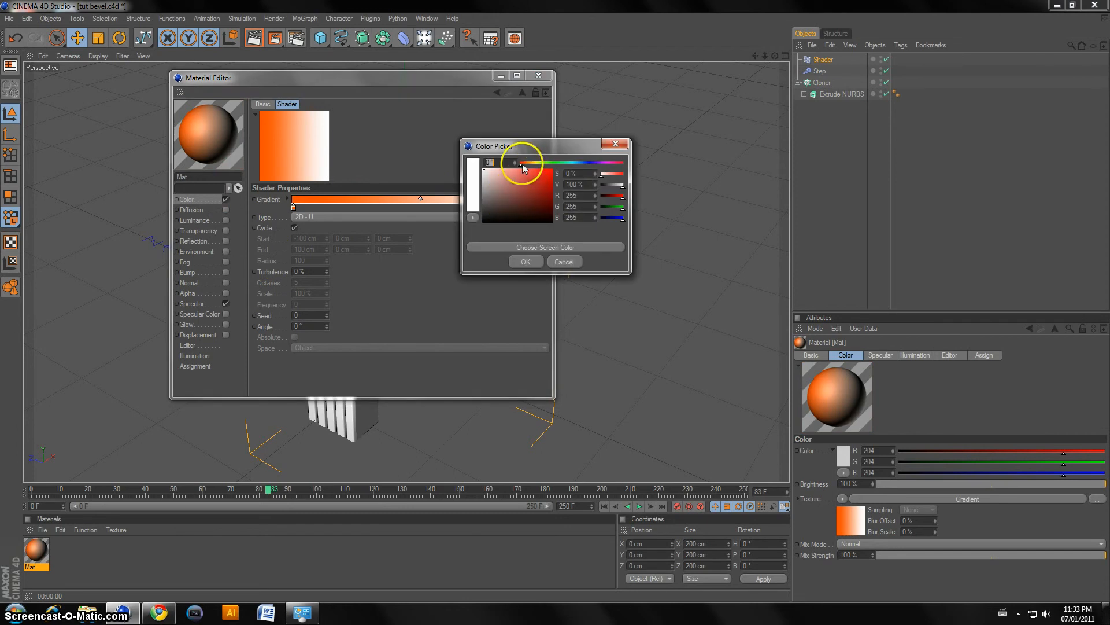
left_click_drag(519, 169, 585, 165)
left_click(523, 263)
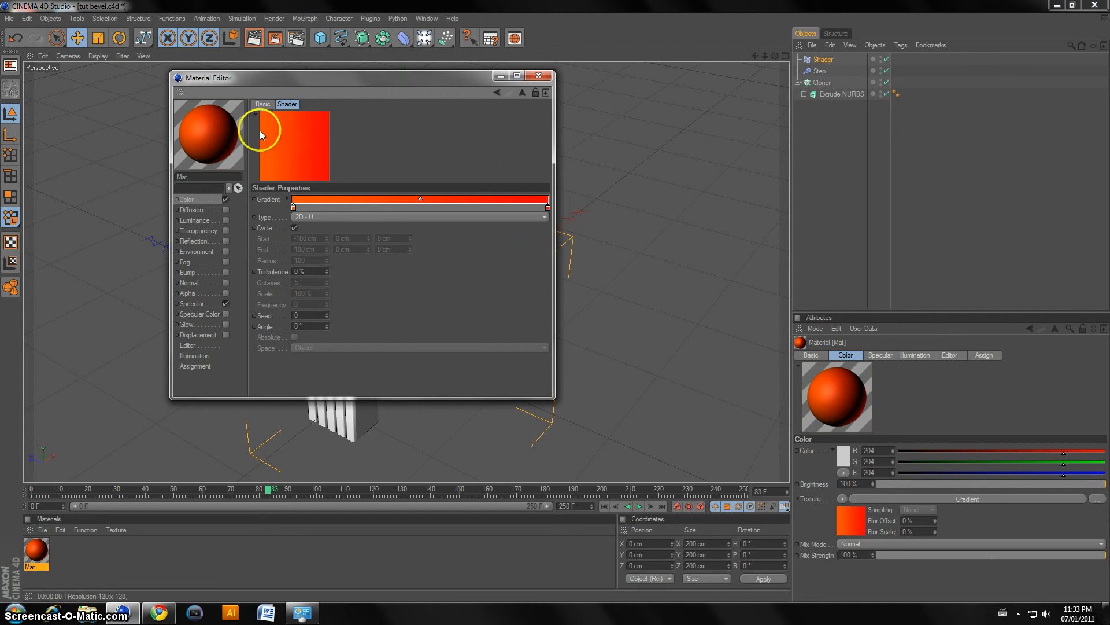
left_click(538, 76)
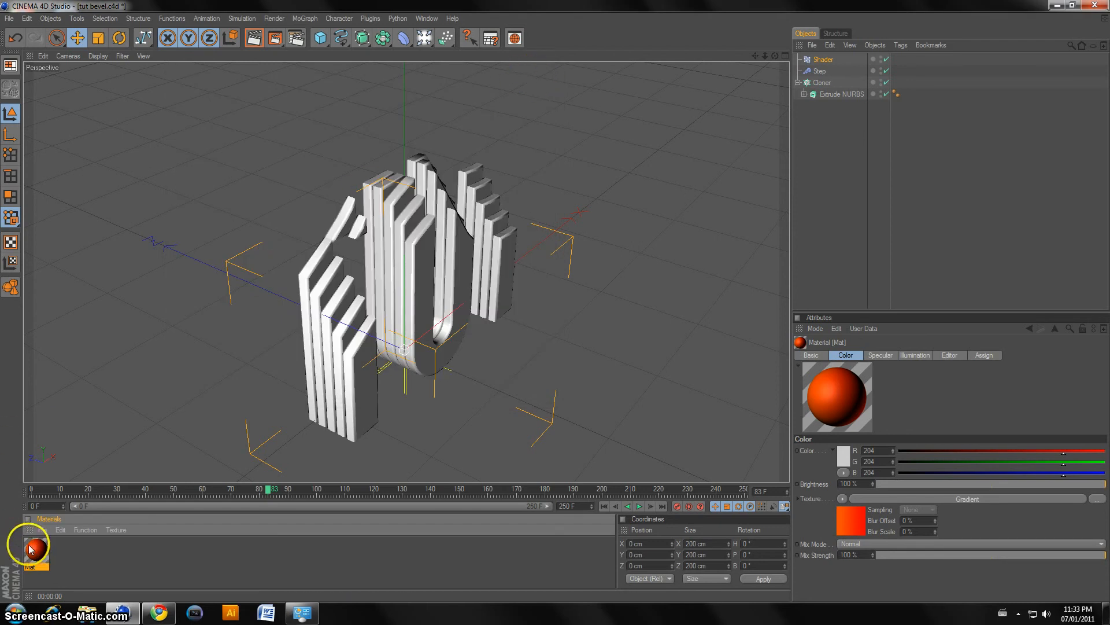
Apply the orange-red gradient material to the Shader effector and assign its texture tag as the effector's Texture Tag.
left_click_drag(34, 552, 827, 61)
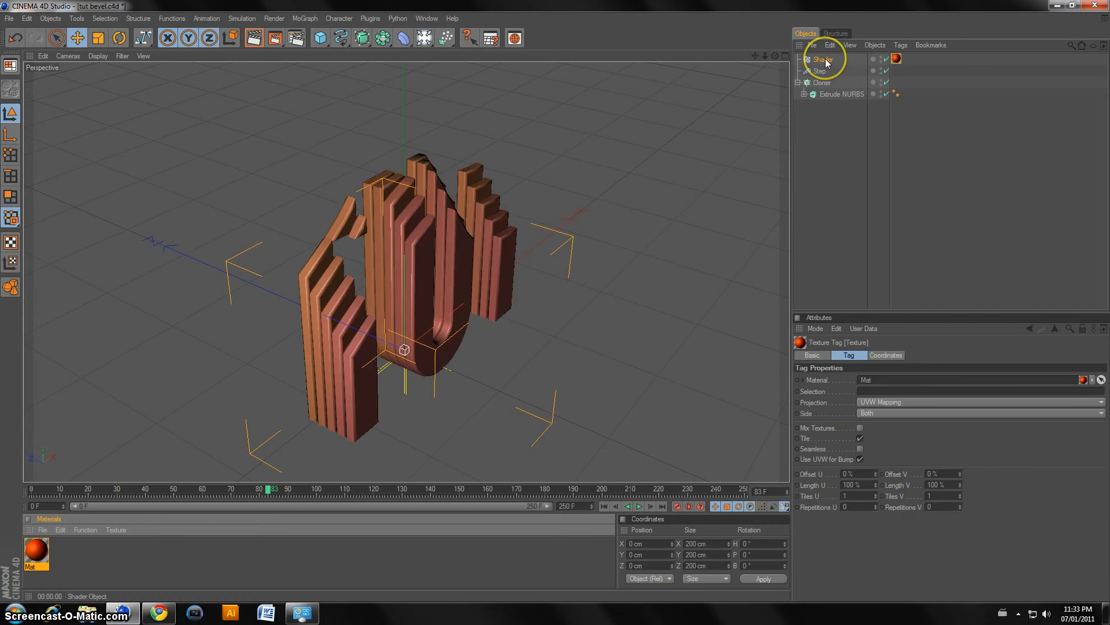
left_click(827, 62)
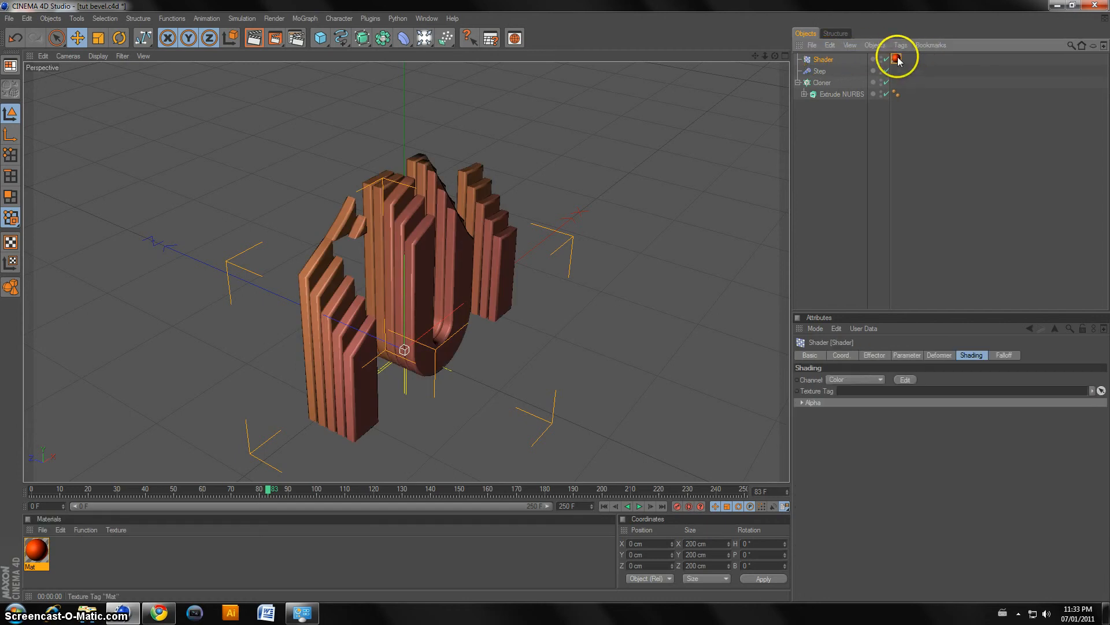
left_click_drag(898, 59, 842, 389)
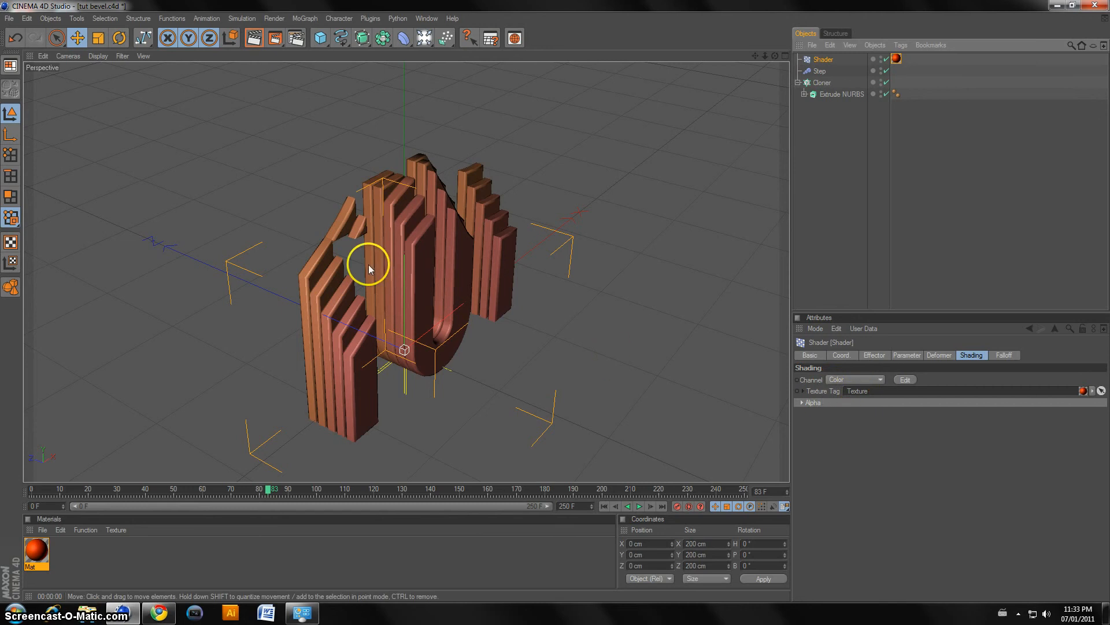
Test-render the perspective view to check the gradient colors on the cloned layers.
left_click(253, 38)
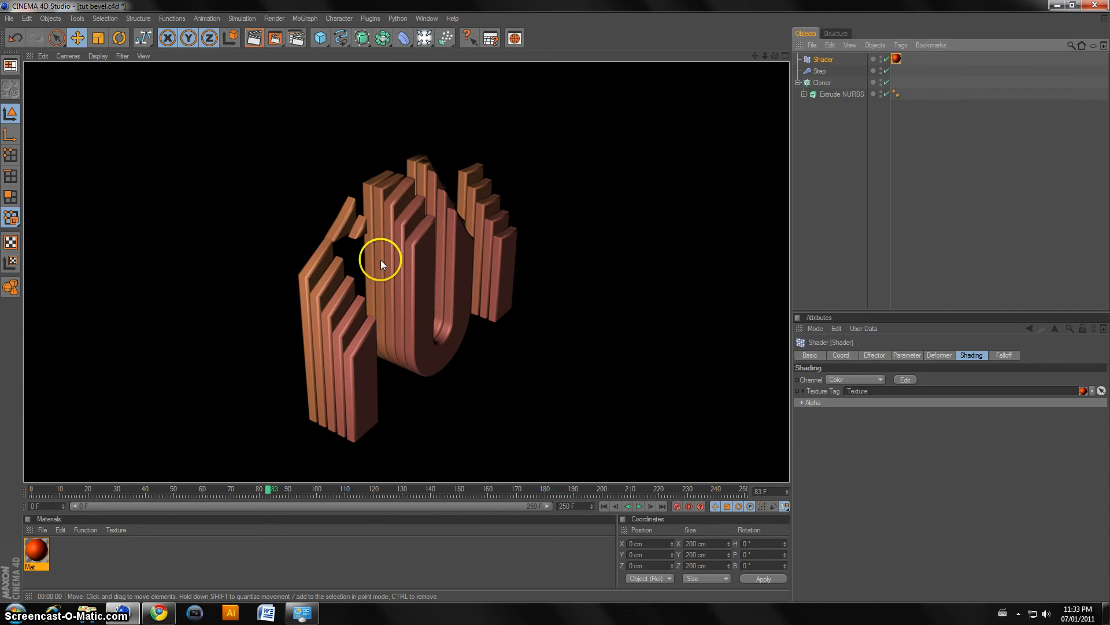
left_click(816, 62)
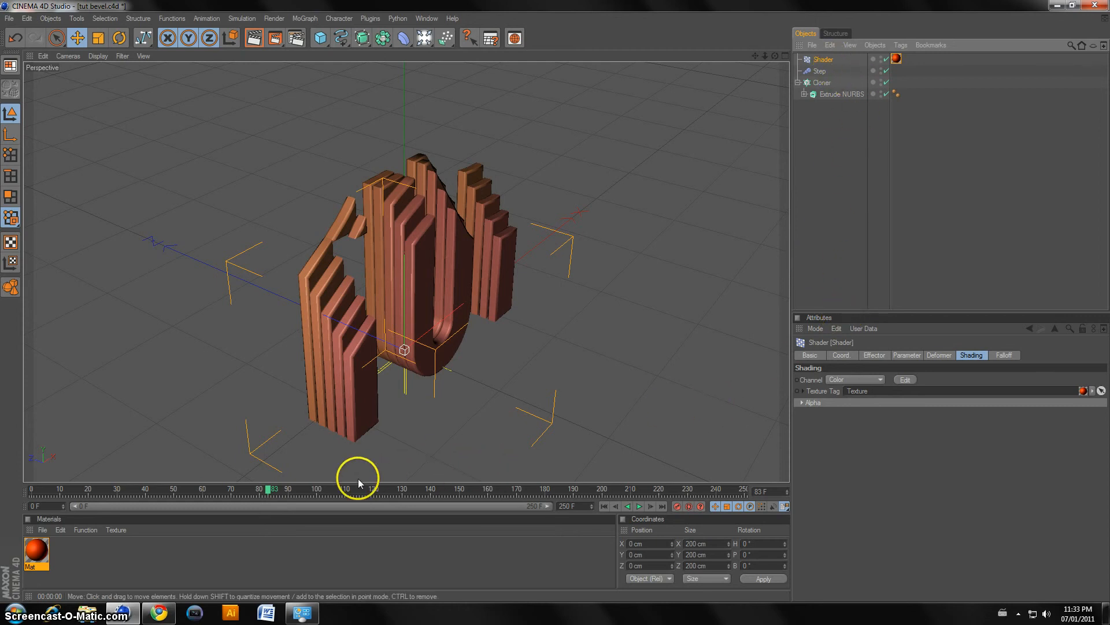
Create a second material and load the MoGraph Color Shader into its color texture.
double_click(70, 560)
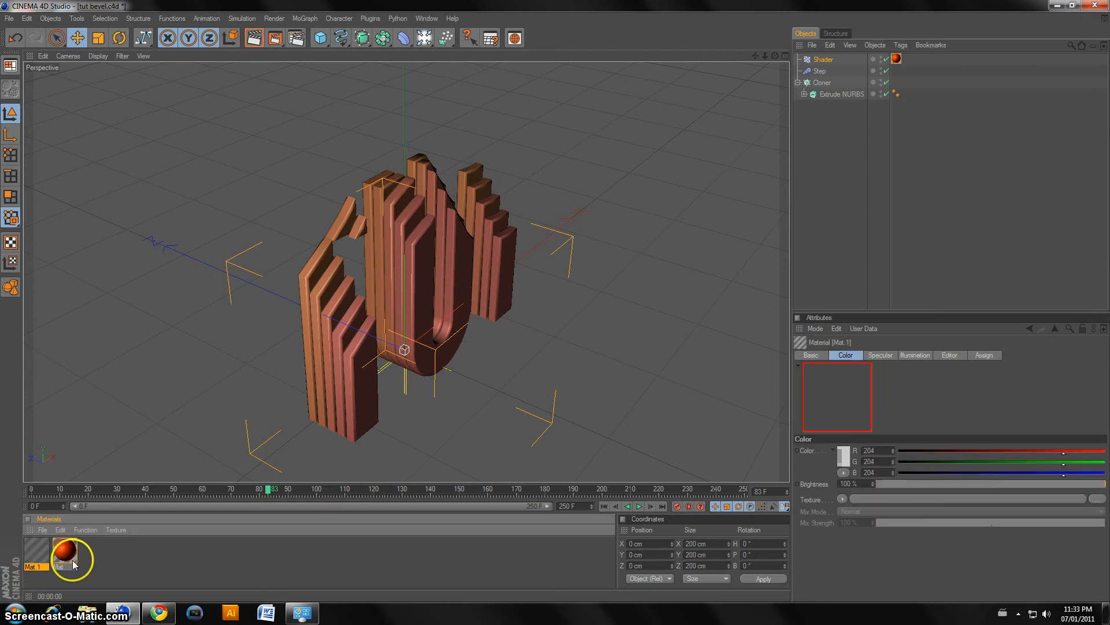
double_click(42, 562)
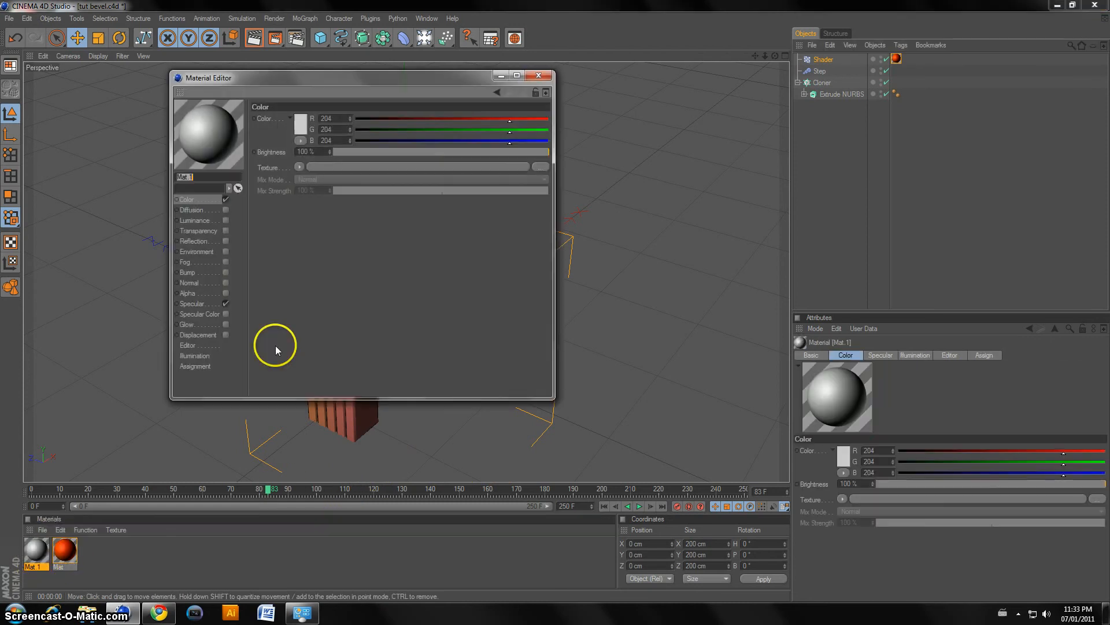
left_click(299, 168)
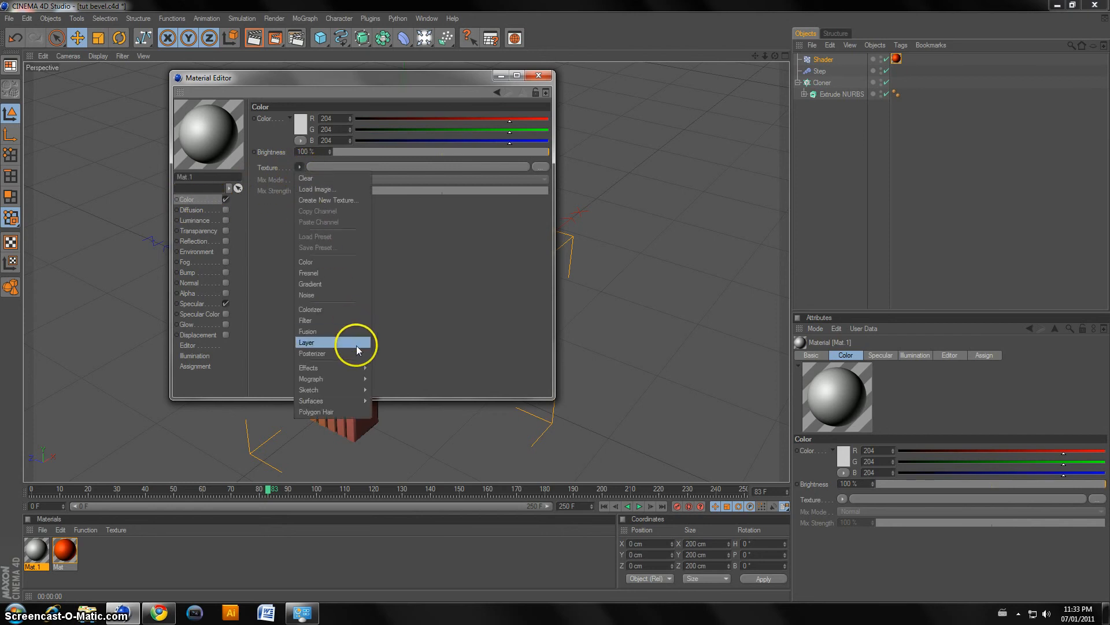
mouse_move(348, 381)
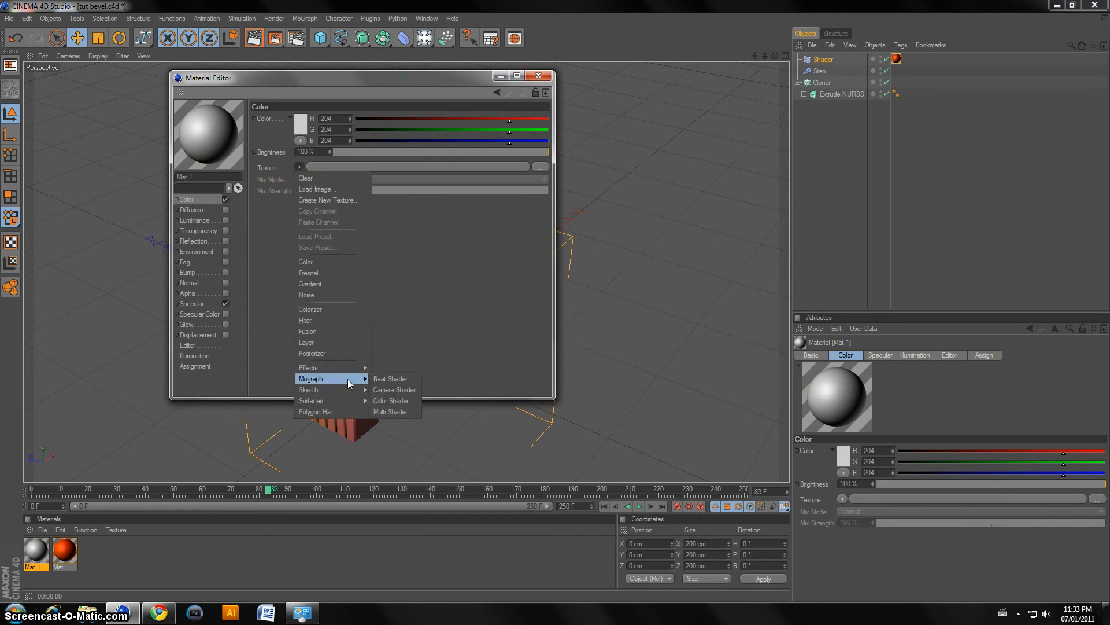
left_click(392, 401)
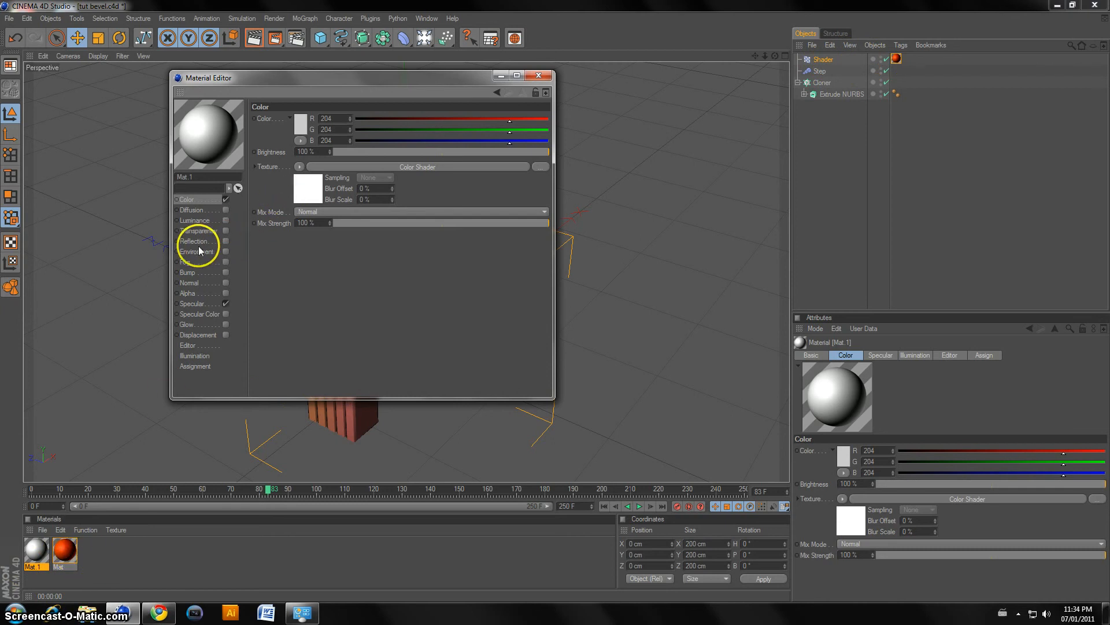
Enable reflection on the new material at 75% brightness with a Fresnel texture at 75% mix strength, and close the Material Editor.
left_click(226, 241)
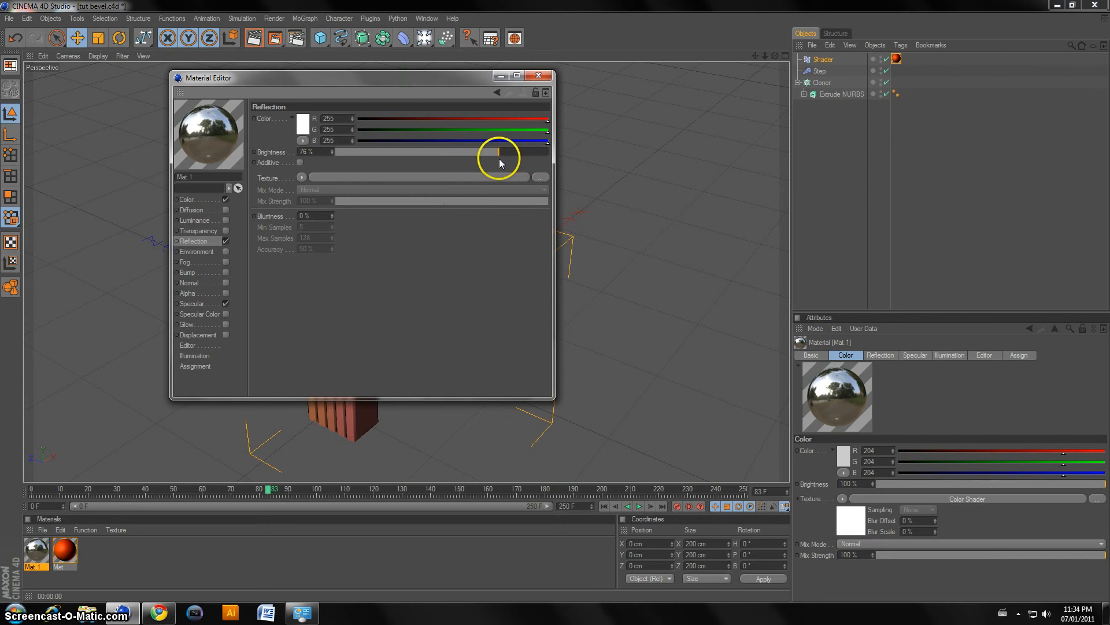
left_click(300, 179)
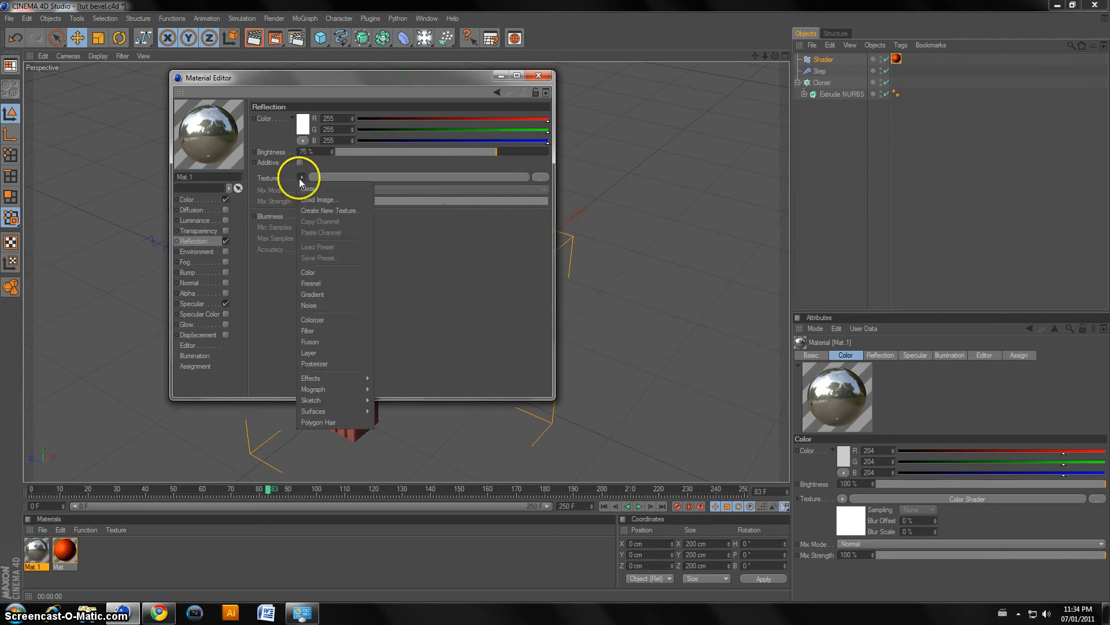
left_click(336, 286)
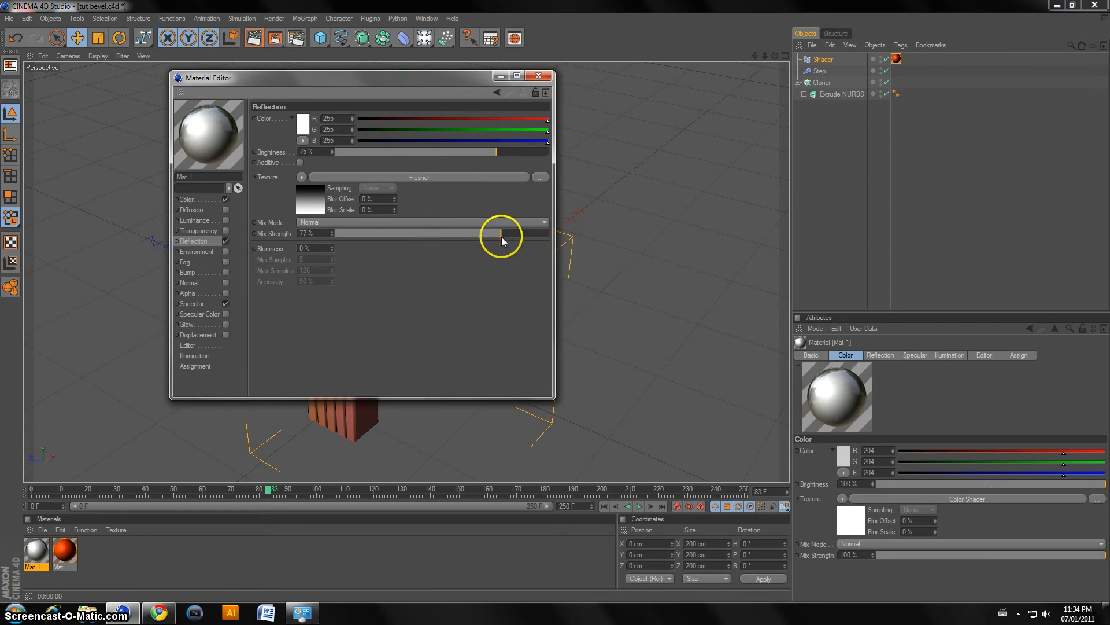
left_click_drag(500, 237, 498, 237)
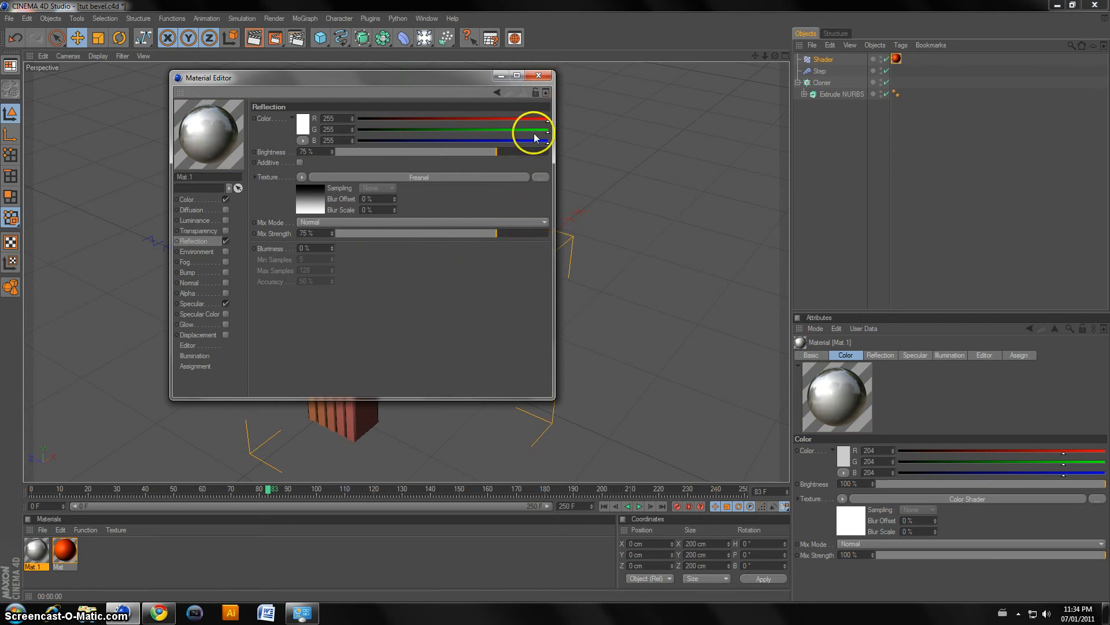
left_click(544, 78)
Apply the reflective Color Shader material to the Cloner and test-render the perspective view.
left_click_drag(38, 556, 820, 82)
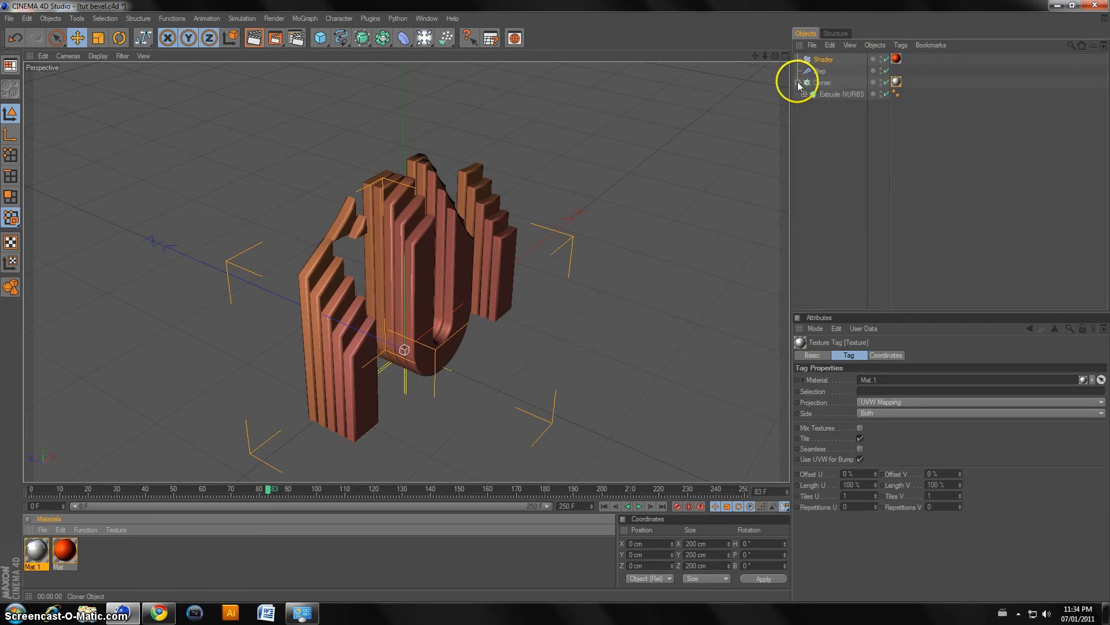
left_click(798, 82)
left_click(260, 41)
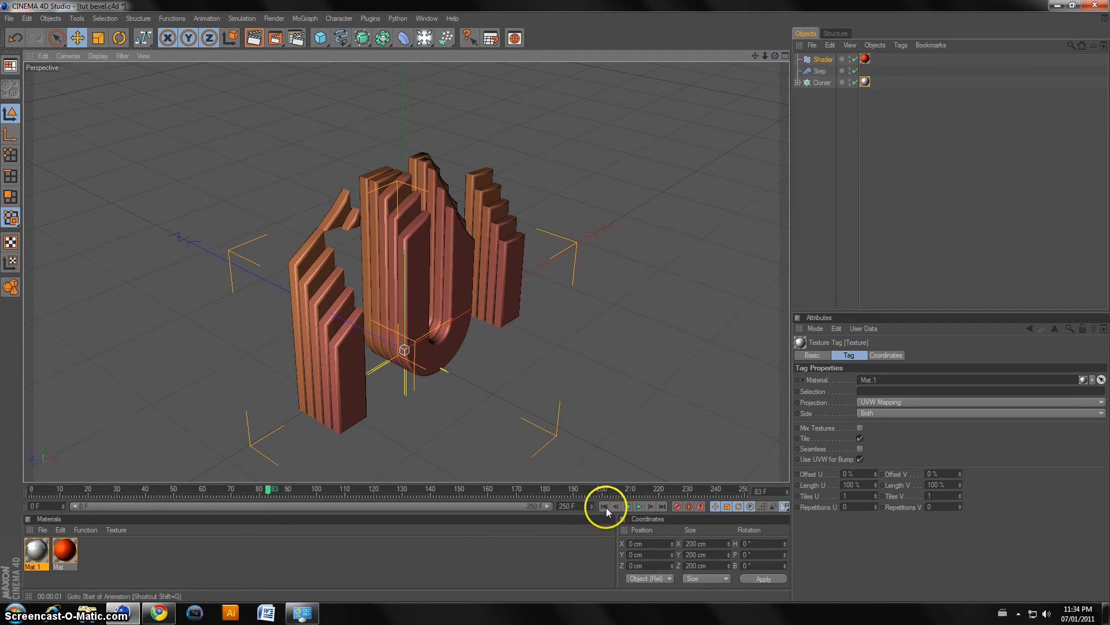
Scrub the timeline through the staggered text reveal up to about frame 121, and return to the first frame.
left_click(605, 507)
left_click(284, 491)
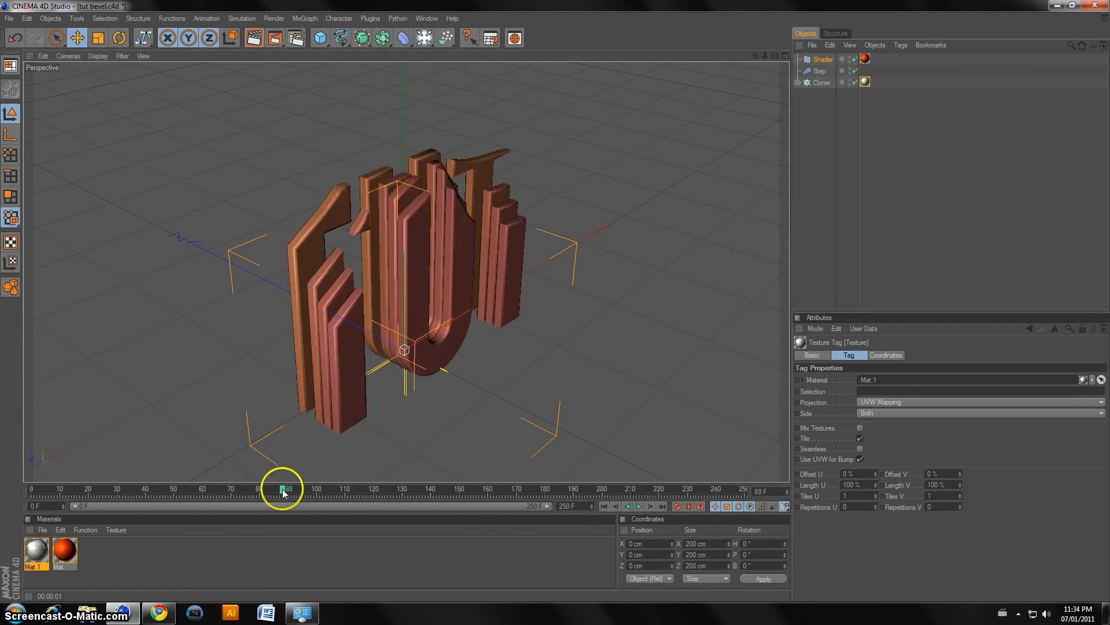
left_click(184, 488)
left_click(149, 488)
left_click_drag(129, 491, 376, 485)
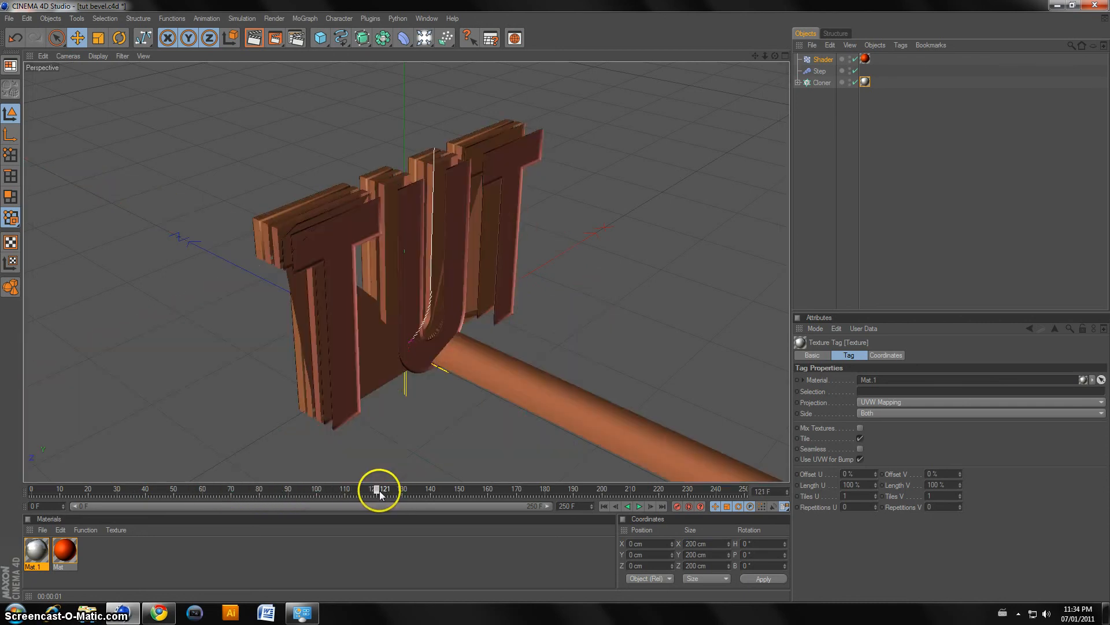
left_click(605, 507)
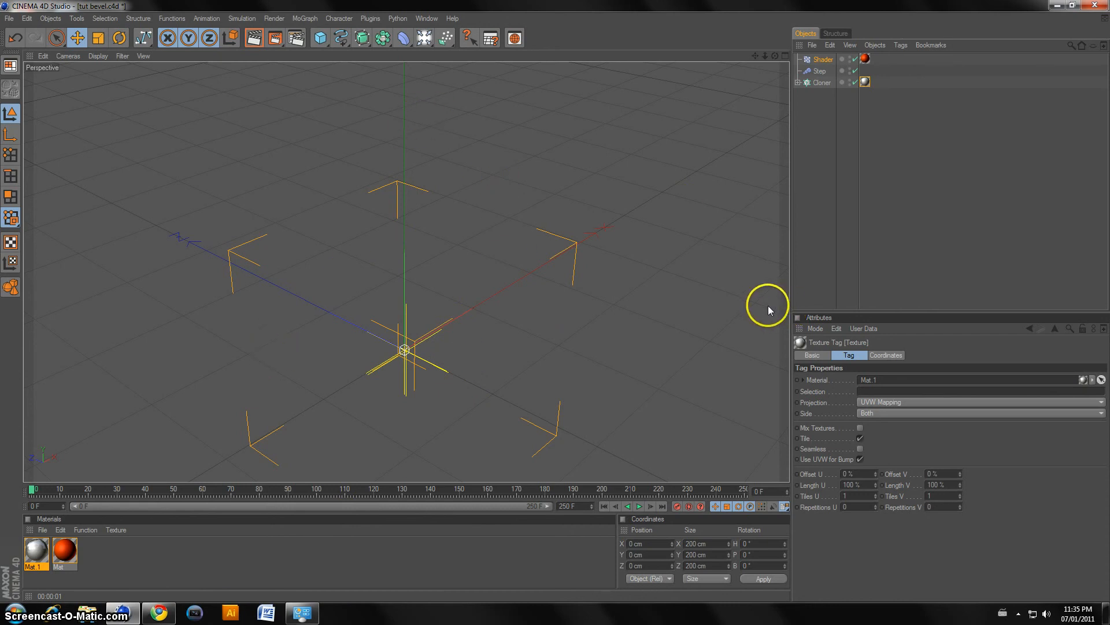
Duplicate the Cloner's Extrude NURBS as a separate top-level object and, at frame 52, move it along Z to about -41 cm.
left_click(798, 83)
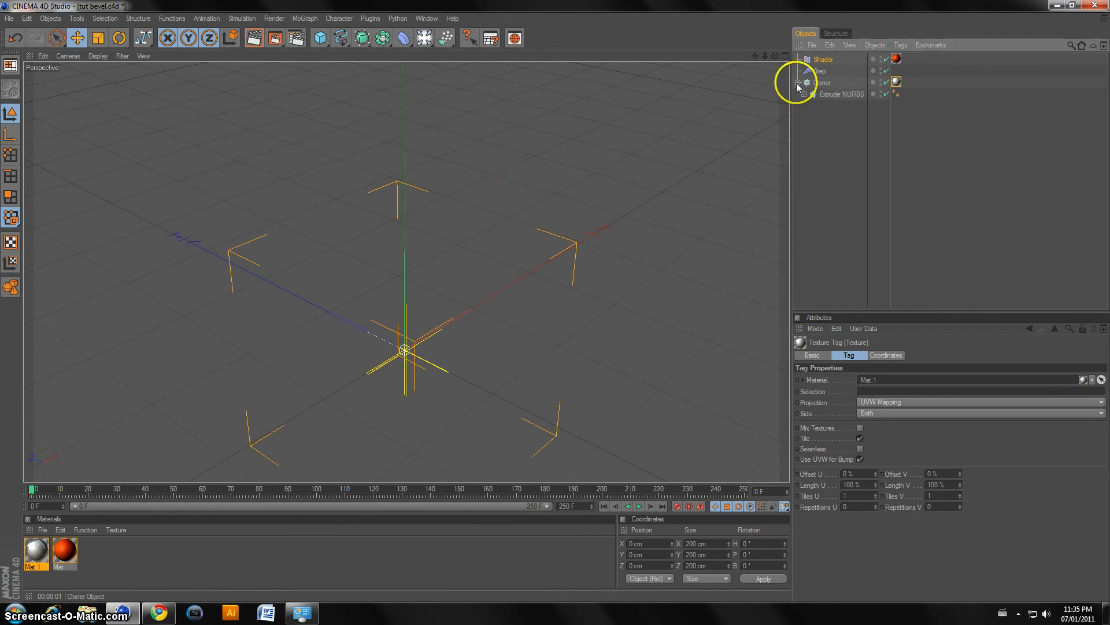
left_click(826, 94)
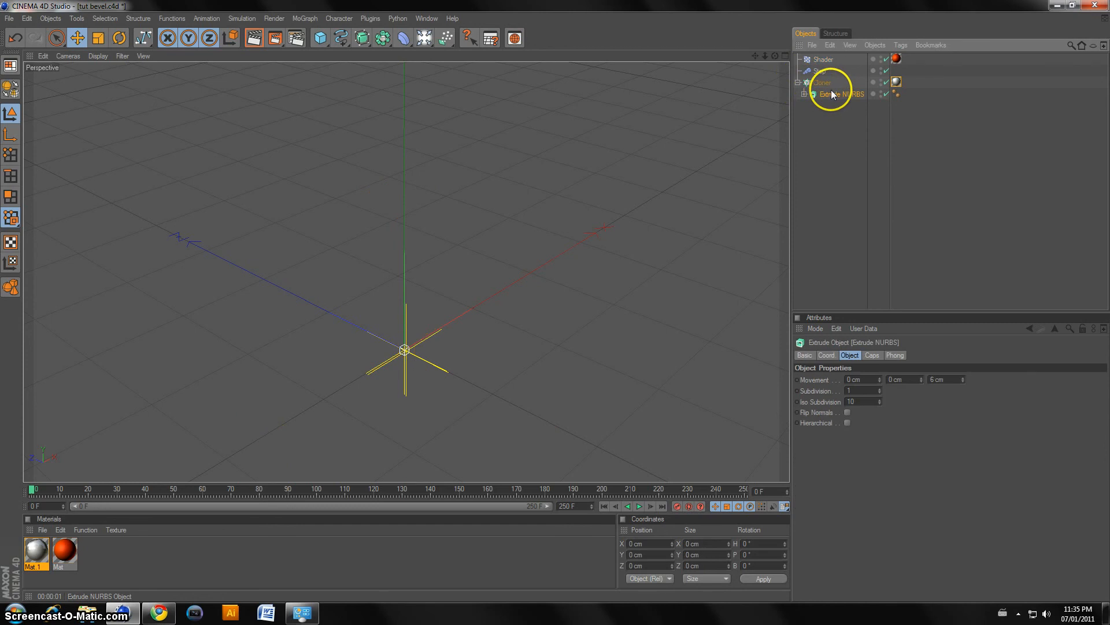
key("ctrl+v")
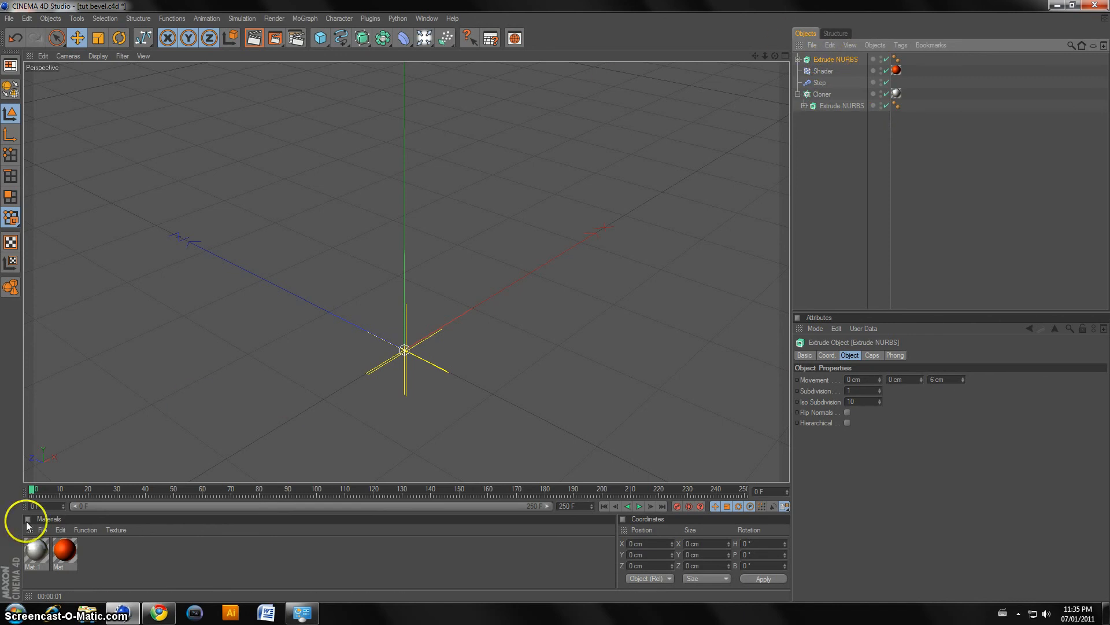
left_click(164, 494)
left_click(179, 492)
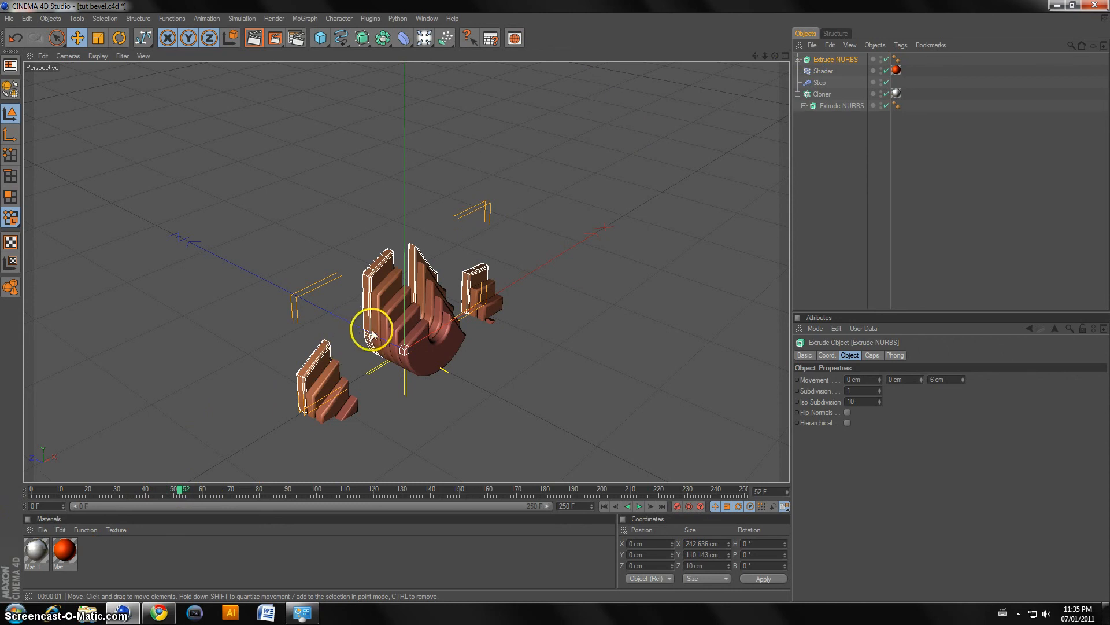
left_click_drag(372, 331, 554, 300)
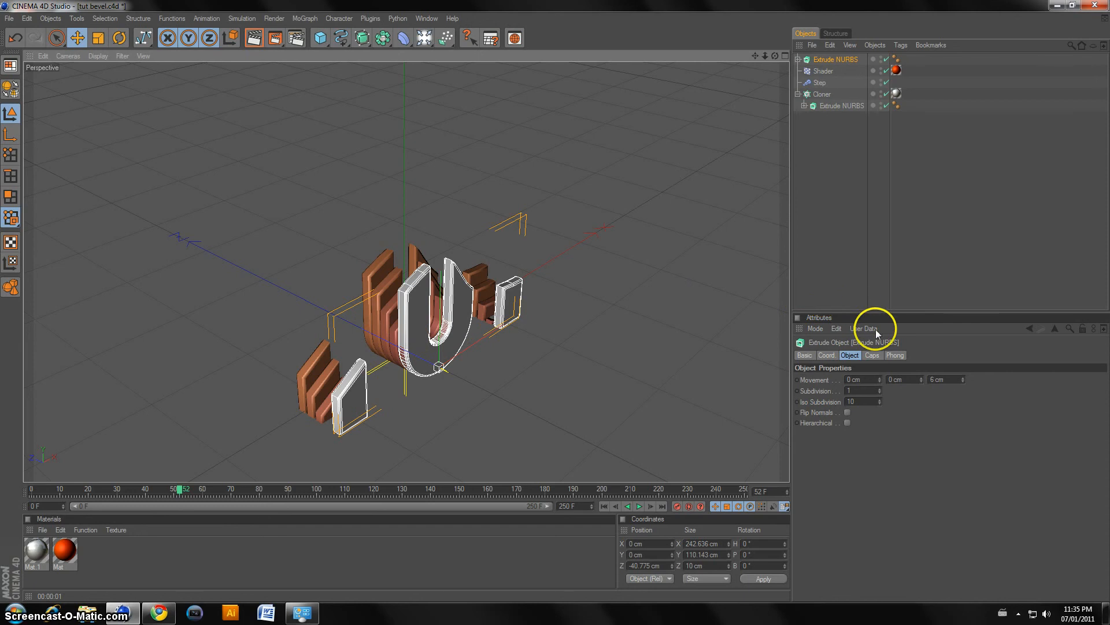
Increase the duplicate's extrusion depth to 49 cm so it spans the cloned layers.
left_click(855, 353)
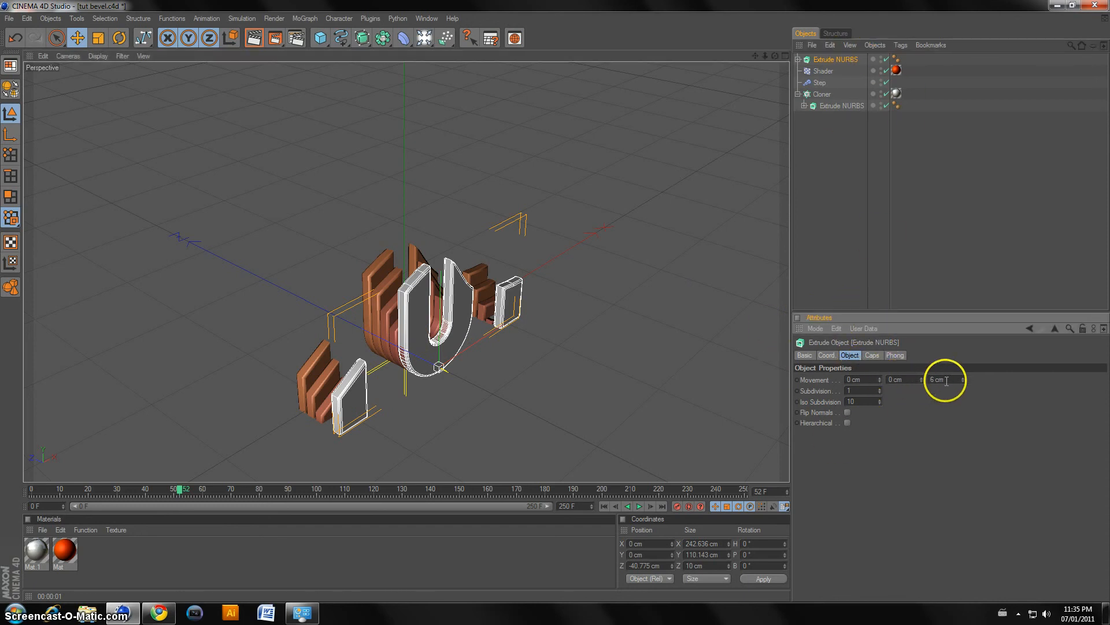
left_click_drag(963, 383, 961, 380)
left_click_drag(775, 55, 556, 303)
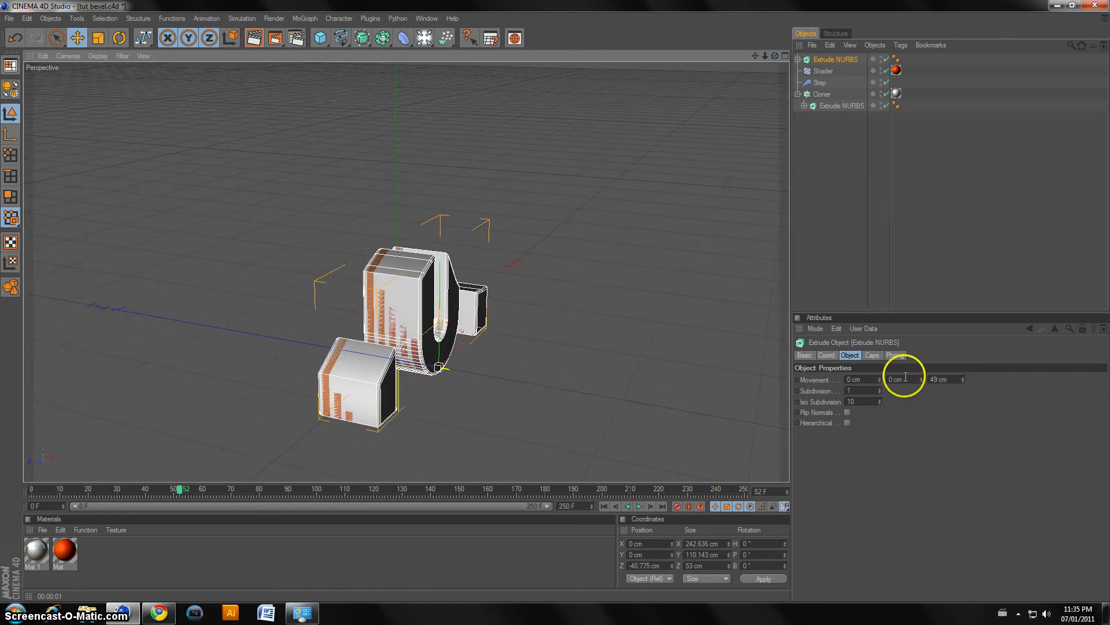
Set the duplicate's start and end fillet caps to 5 steps and a 5 cm radius.
left_click(872, 355)
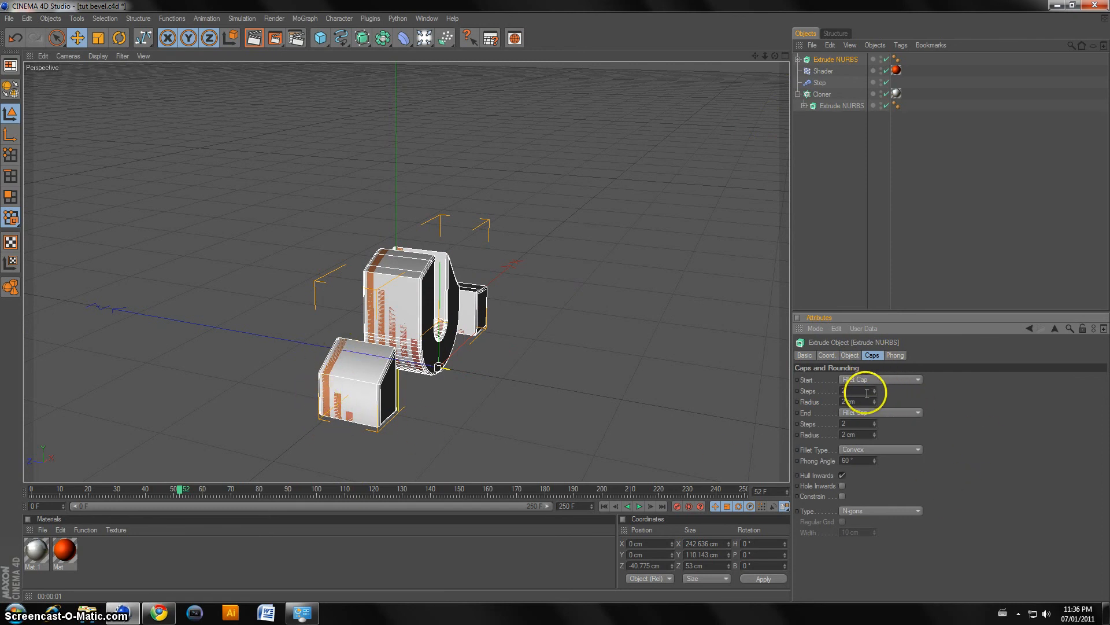
type("5")
key("Tab")
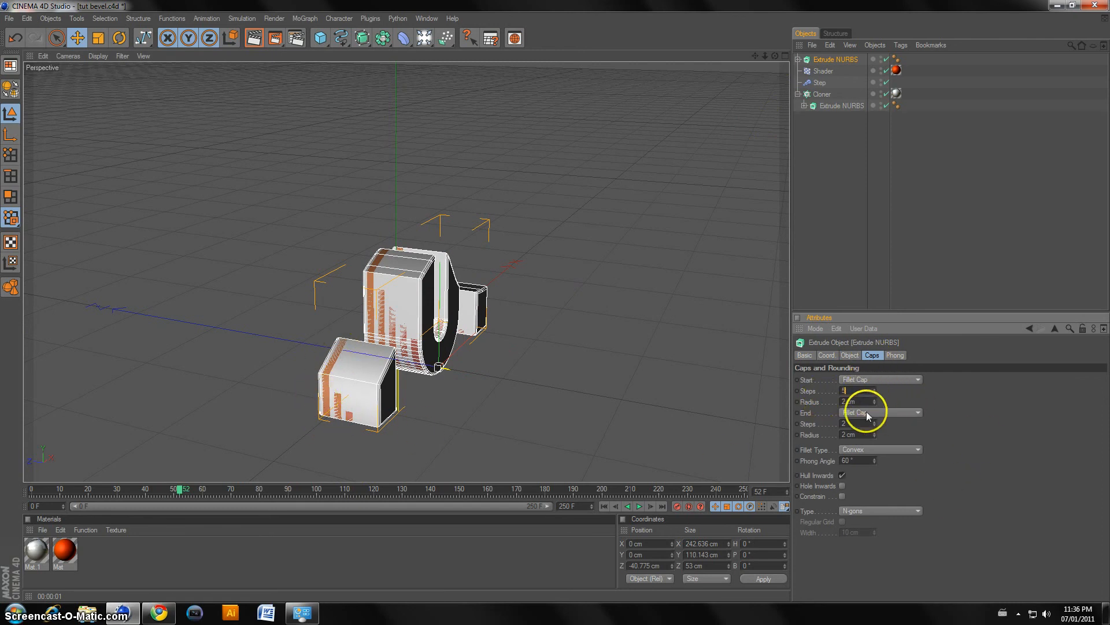
type("5")
key("Tab")
type("5")
key("Tab")
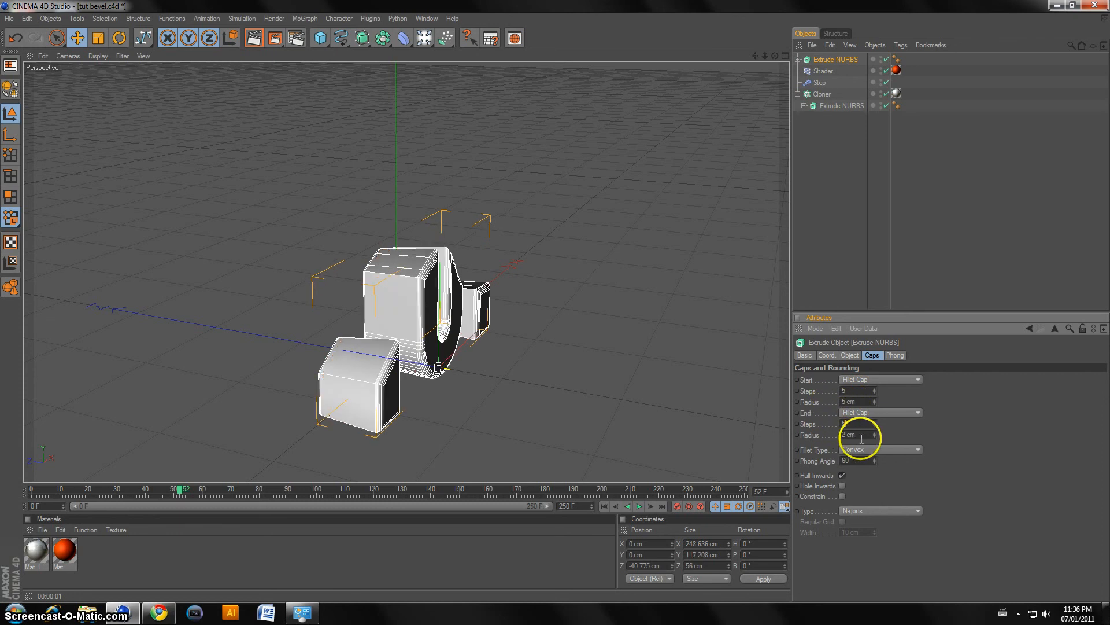
type("5")
key("Tab")
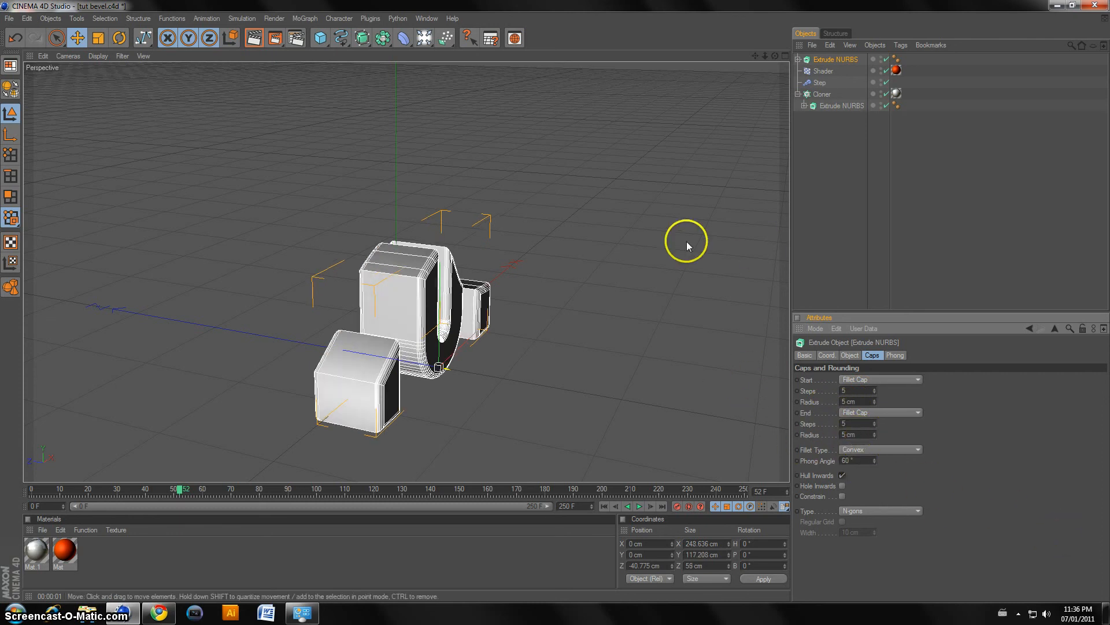
Play the animation from the start to frame 53 and test-render the thick rounded text.
left_click(604, 506)
left_click(639, 506)
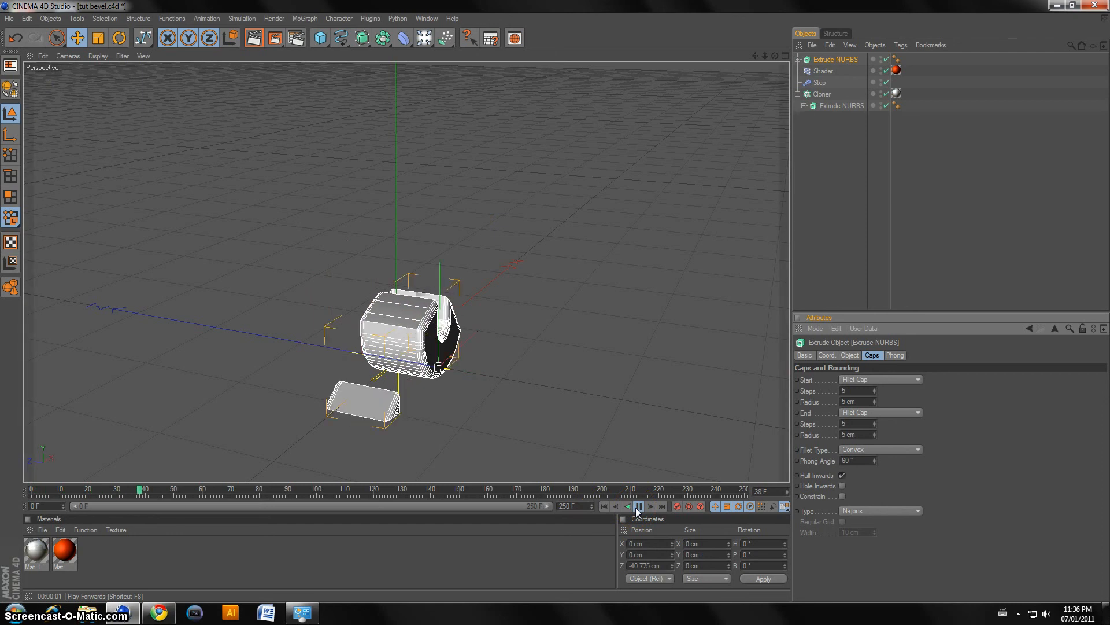
left_click(638, 506)
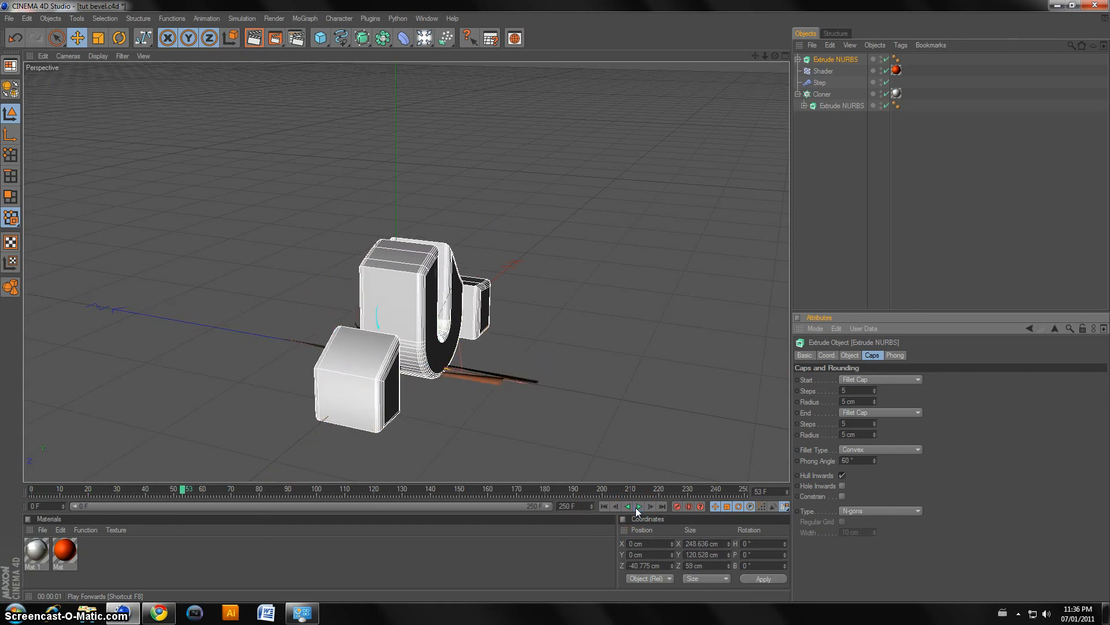
left_click(254, 39)
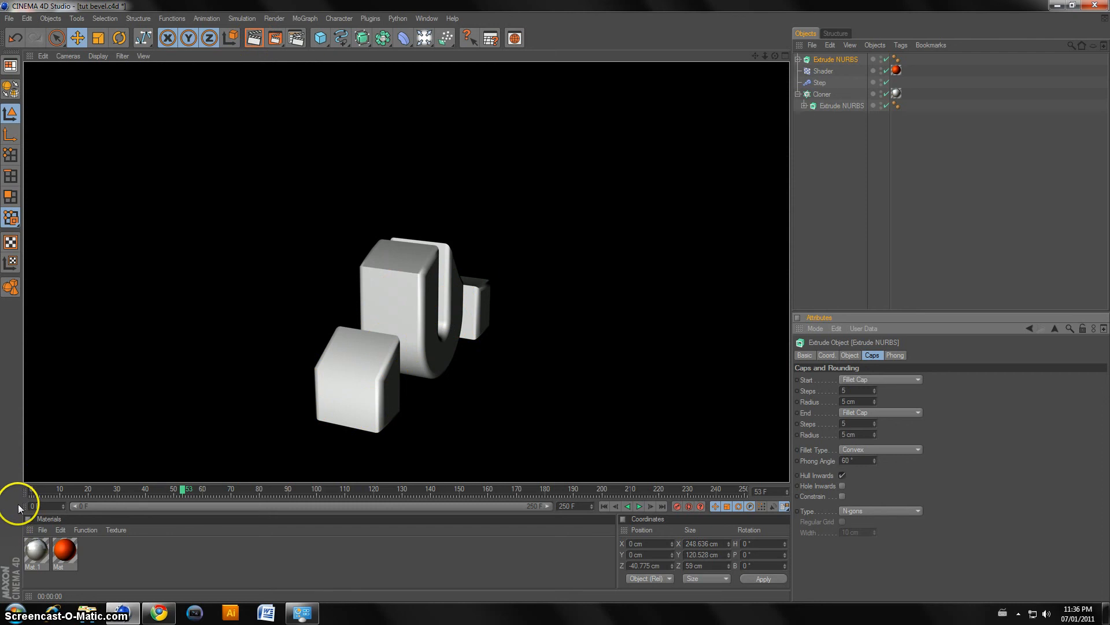
Return to frame 0 and switch the interface to the Animation layout.
left_click(29, 491)
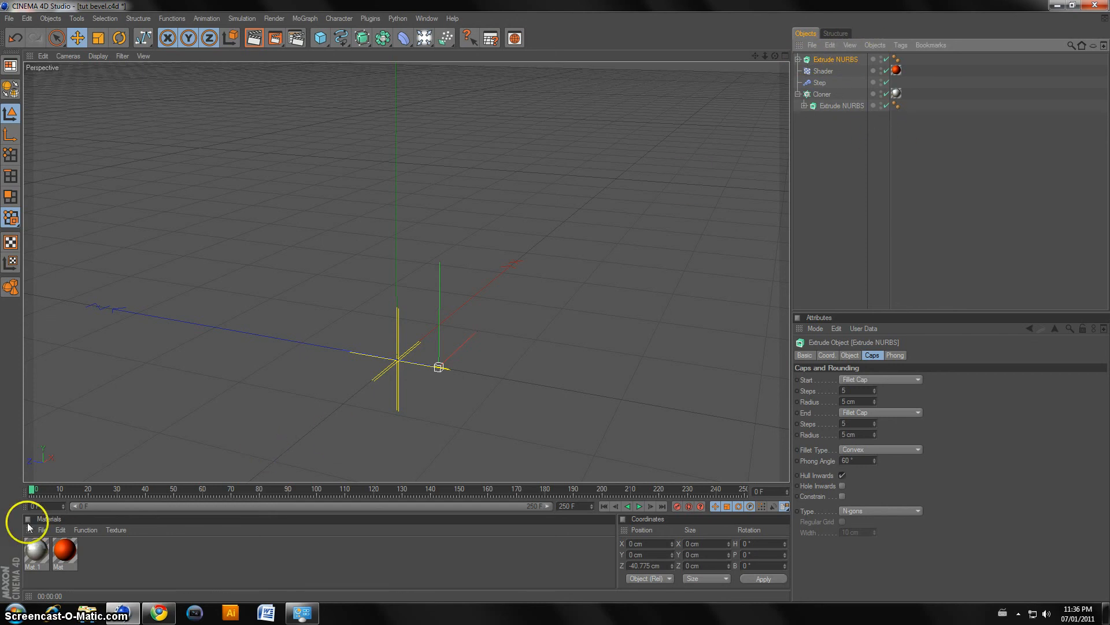
left_click(427, 19)
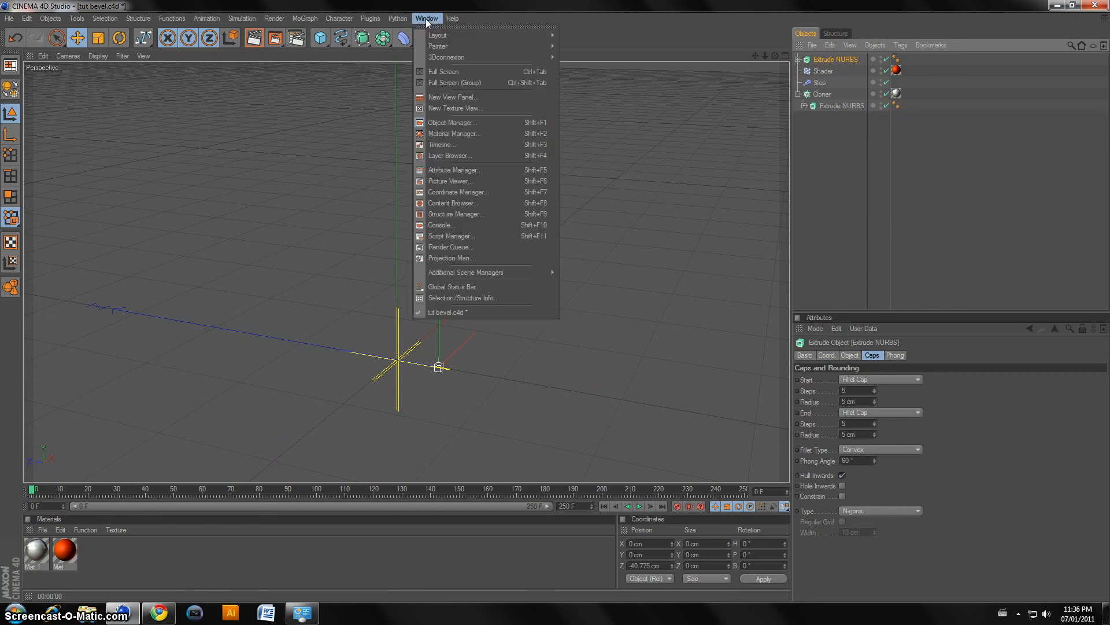
left_click(427, 36)
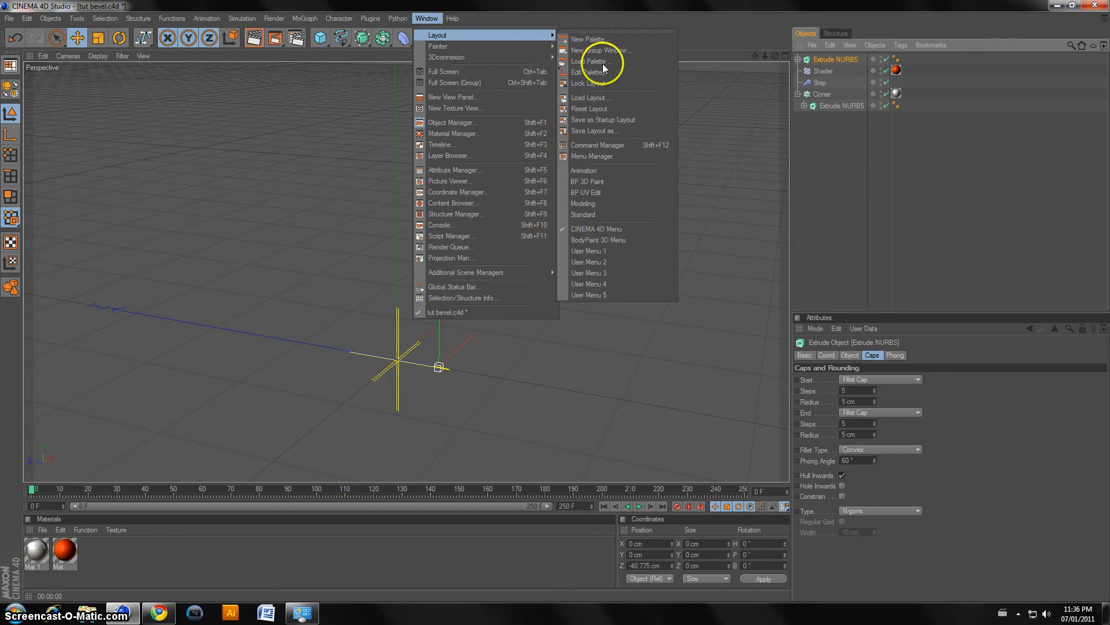
left_click(584, 170)
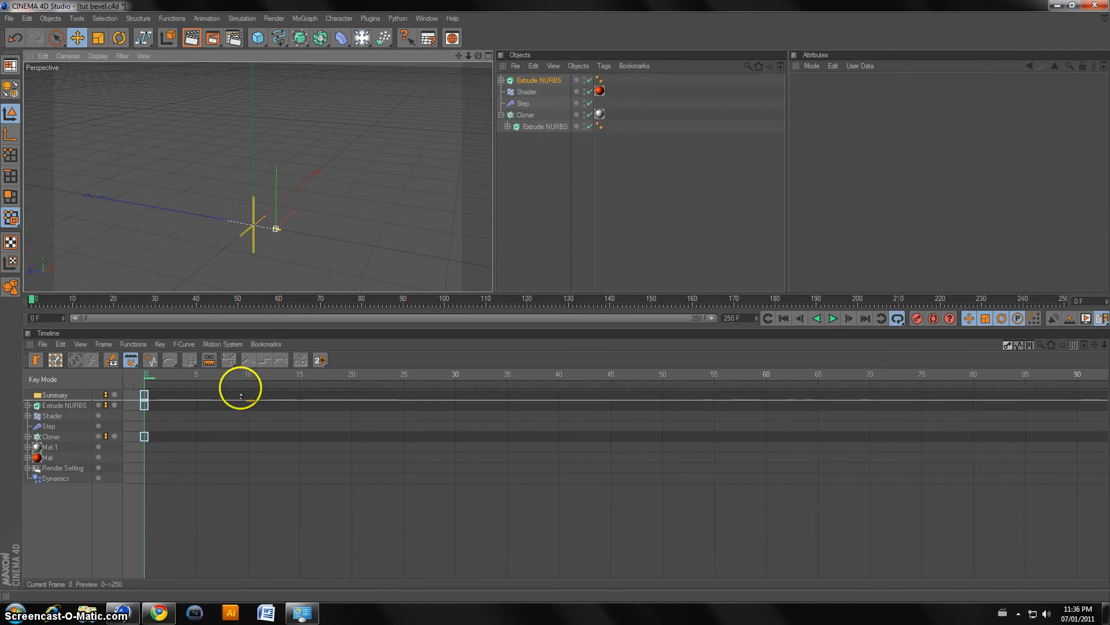
Delay the separate Extrude NURBS's animation by shifting all its keyframes to start at frame 23, checking the offset at frame 52.
left_click(75, 407)
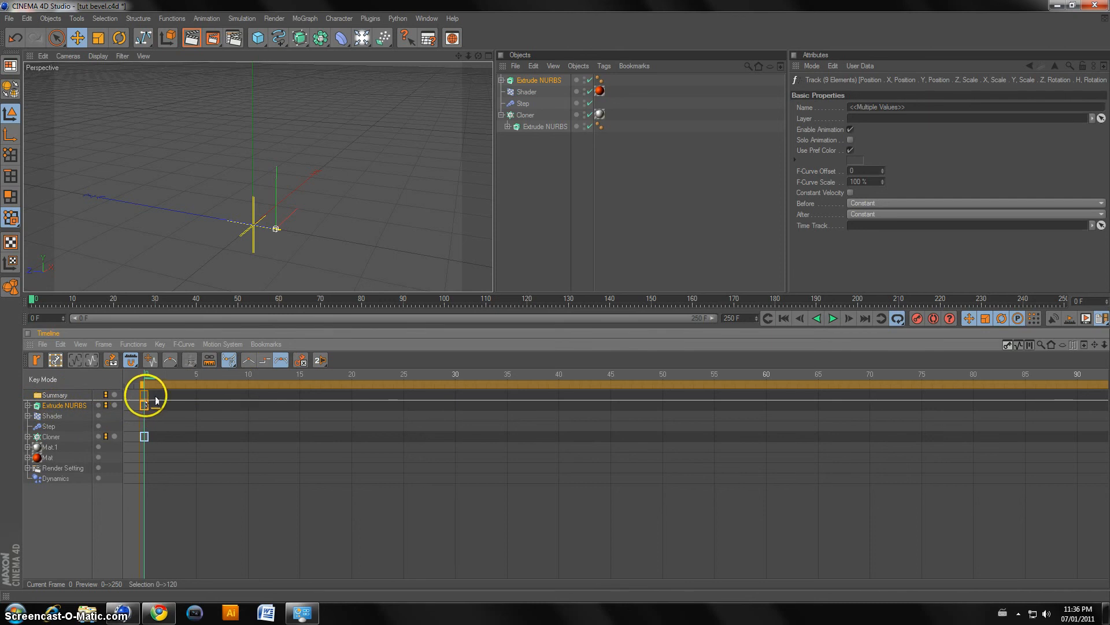
left_click_drag(148, 405, 340, 408)
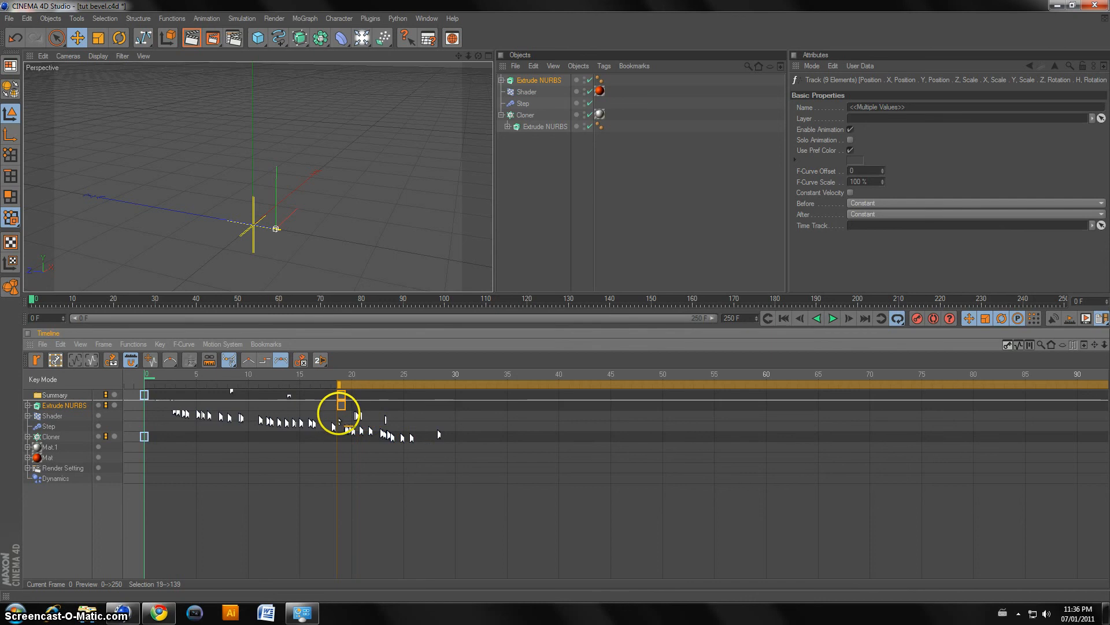
left_click(268, 300)
mouse_move(267, 302)
left_mouse_down()
mouse_move(236, 299)
mouse_move(262, 299)
mouse_move(246, 298)
left_mouse_up()
left_click_drag(342, 399, 382, 391)
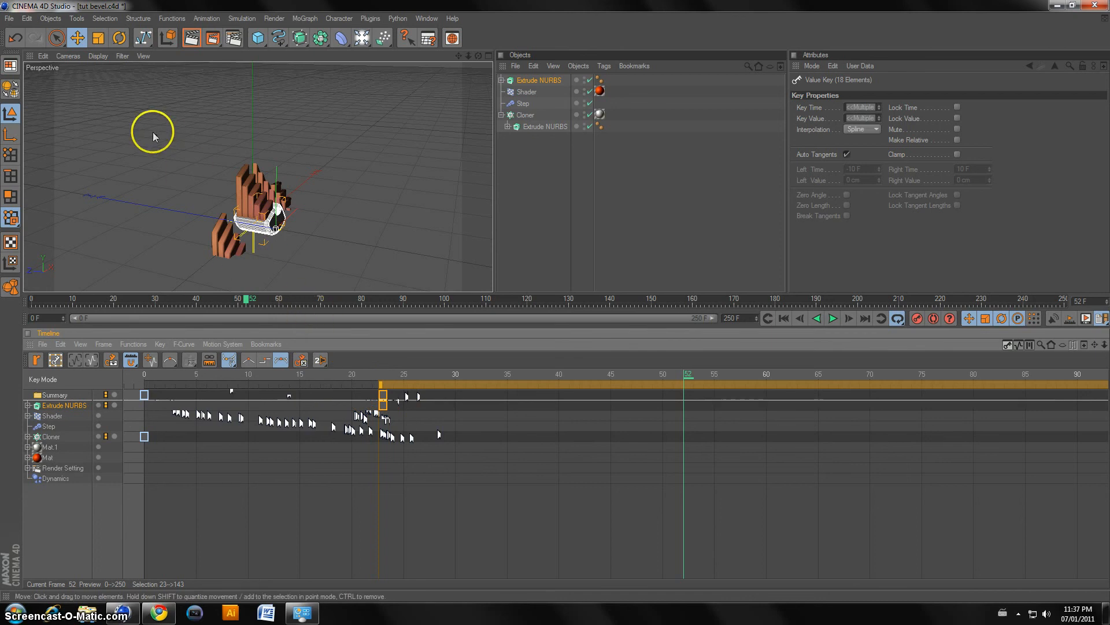
Switch the interface back to the Standard layout.
left_click(425, 19)
mouse_move(441, 39)
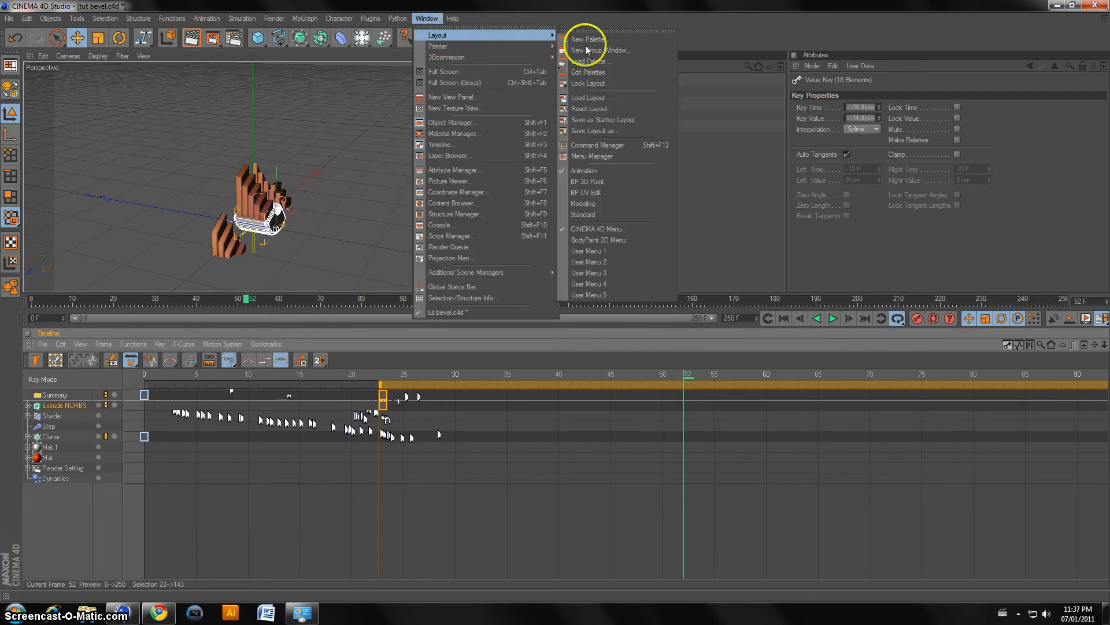
left_click(595, 214)
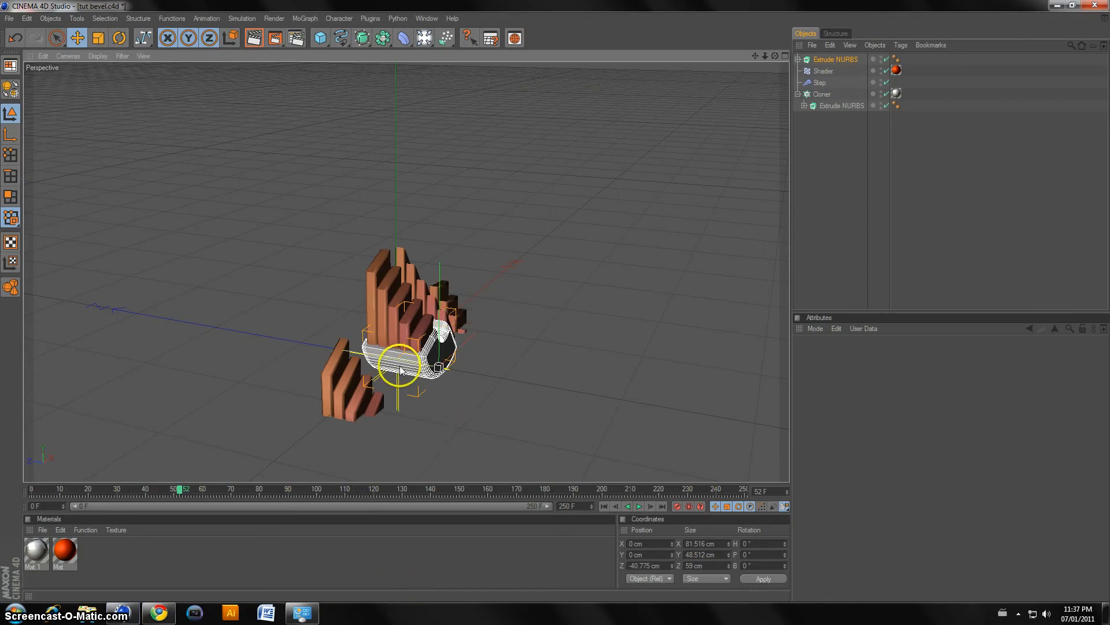
Play the animation from the start to frame 45 and test-render the delayed thick text against the cloned layers.
left_click(605, 507)
left_click(639, 506)
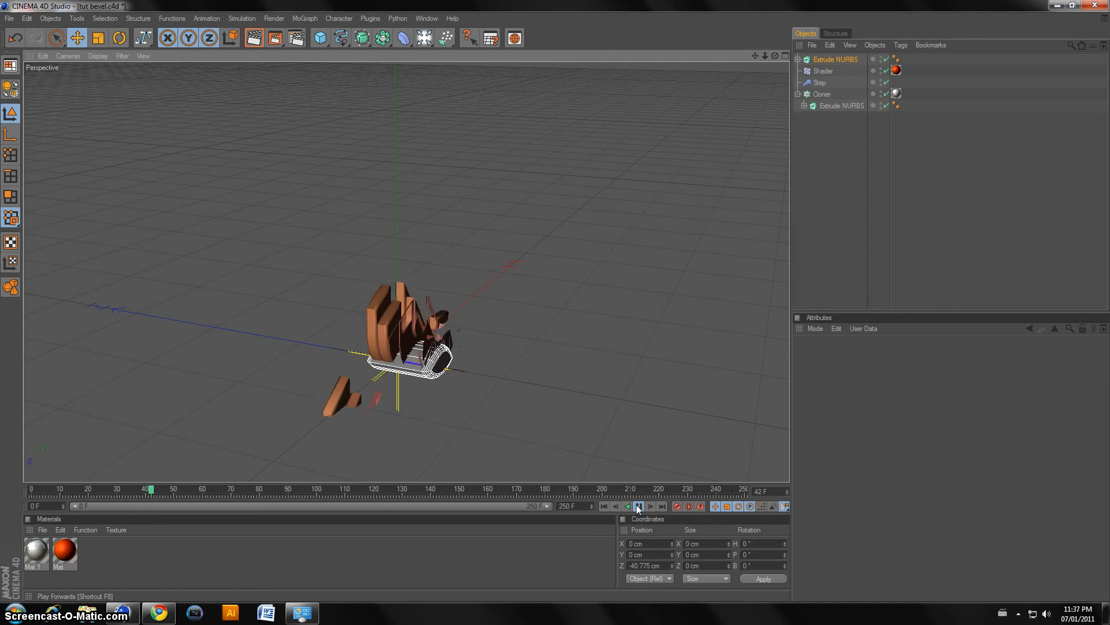
left_click(638, 506)
left_click(254, 38)
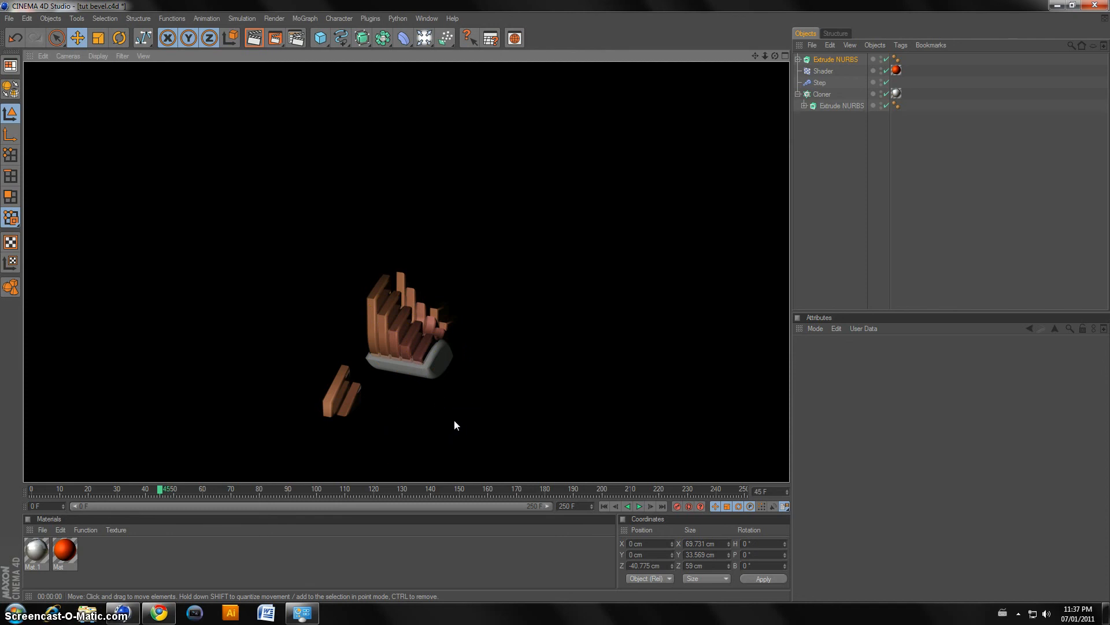
left_click(390, 363)
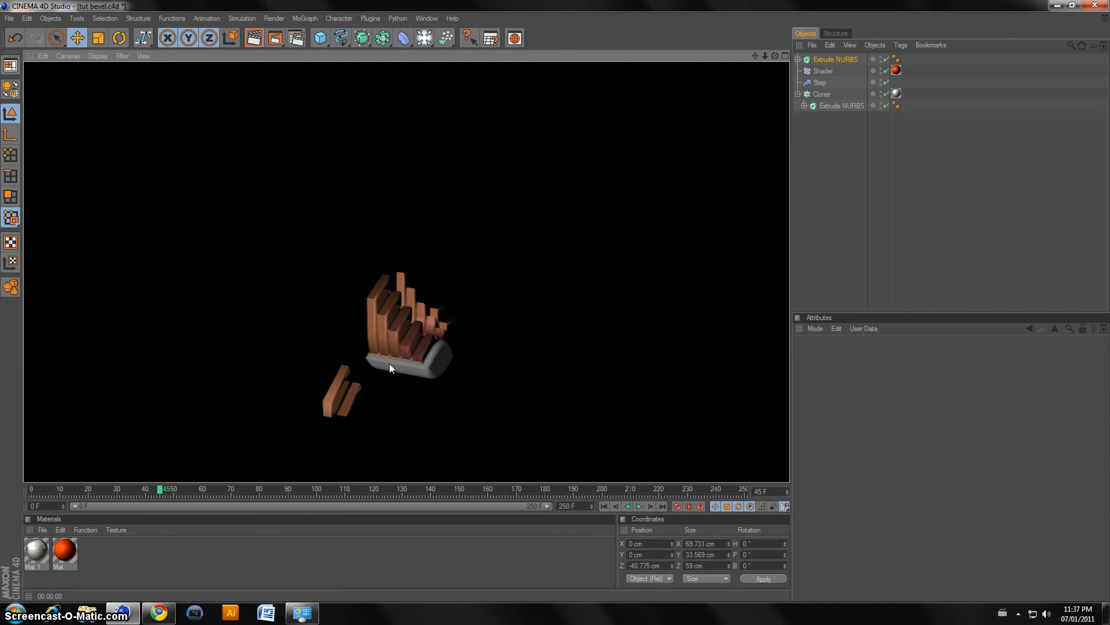